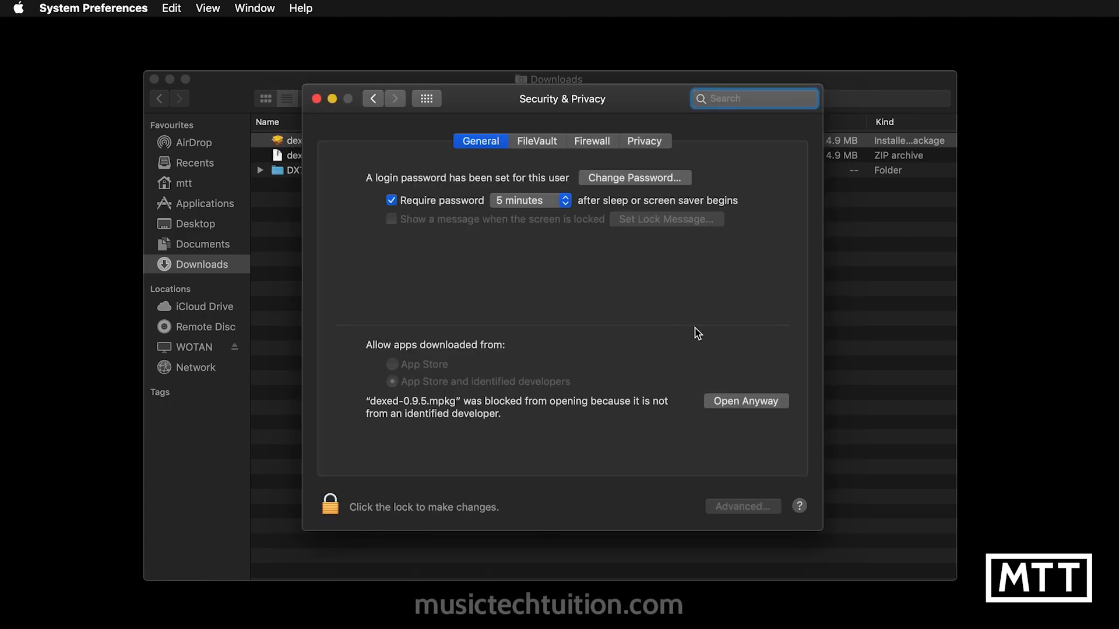
Allow the blocked dexed-0.9.5.mpkg installer to open, and close the Security & Privacy and Downloads windows.
{"action": "left_click", "coordinate": [722, 402]}
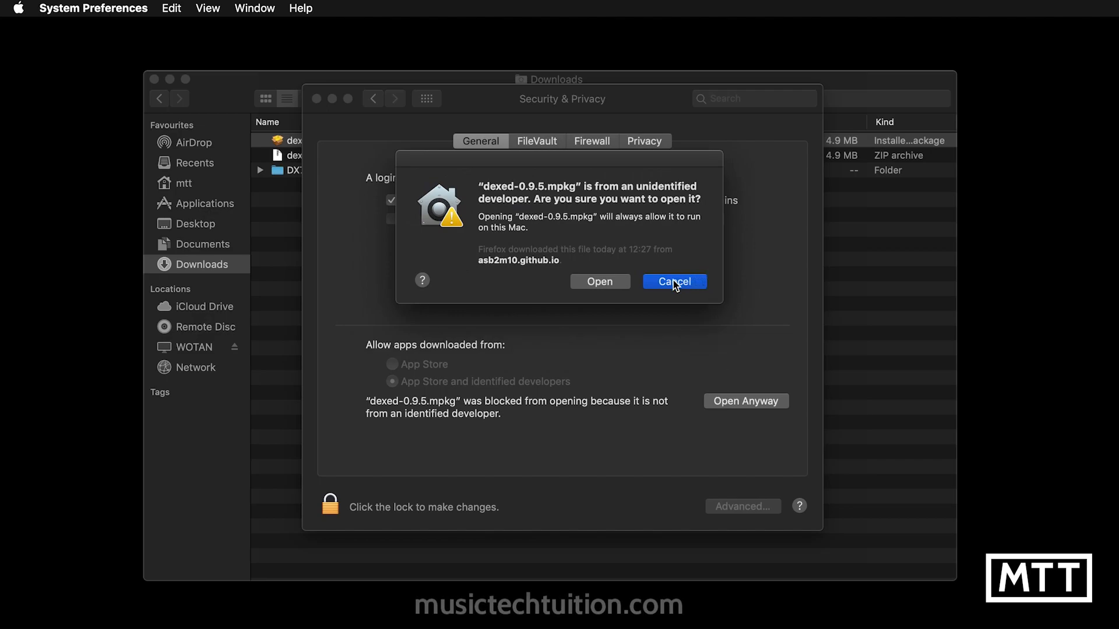
{"action": "left_click", "coordinate": [610, 285]}
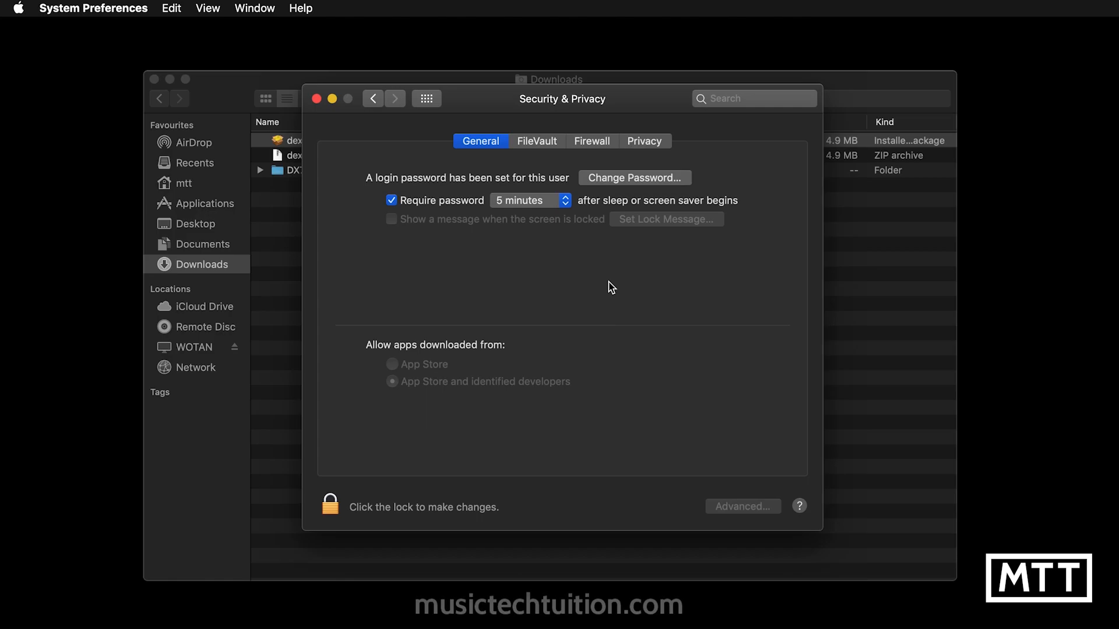
{"action": "left_click", "coordinate": [315, 99]}
{"action": "left_click", "coordinate": [154, 78]}
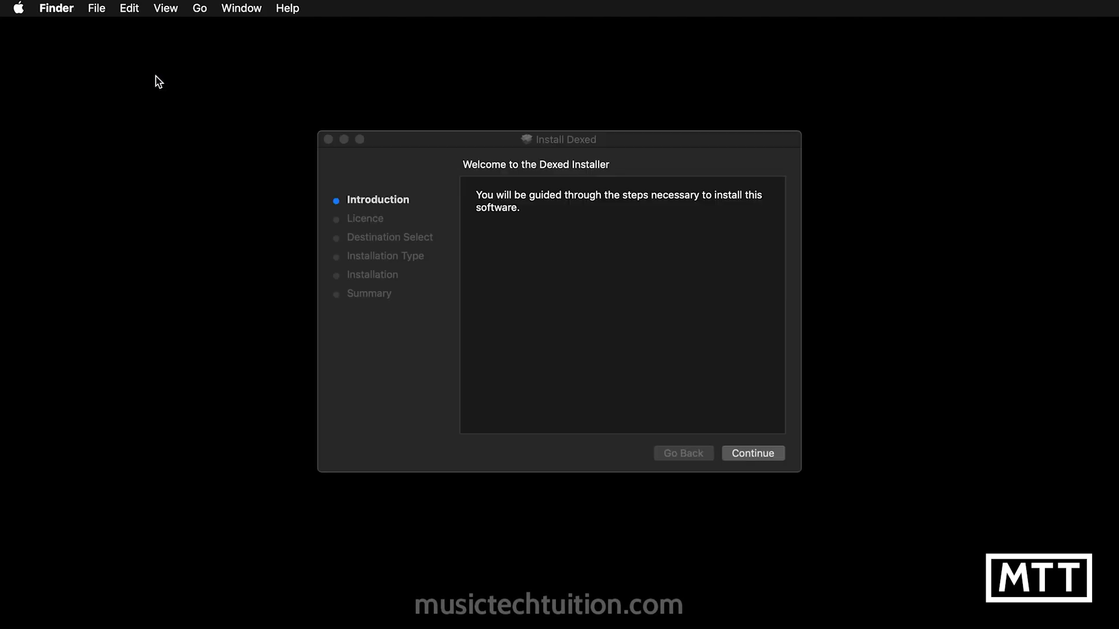
Advance the Dexed installer to the custom package list and deselect the AU and Standalone packages.
{"action": "left_click", "coordinate": [743, 458]}
{"action": "left_click", "coordinate": [743, 457]}
{"action": "left_click", "coordinate": [711, 251]}
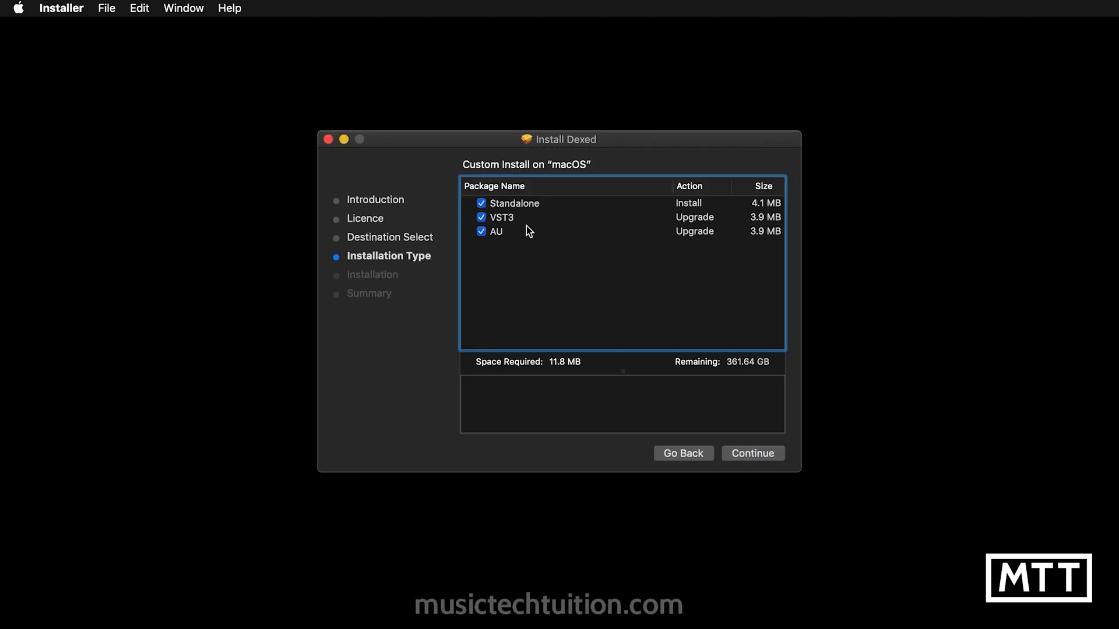
{"action": "left_click", "coordinate": [481, 232]}
{"action": "left_click", "coordinate": [482, 202]}
Start the Dexed installation and authorise it by entering the account password.
{"action": "left_click", "coordinate": [752, 454]}
{"action": "left_click", "coordinate": [753, 454]}
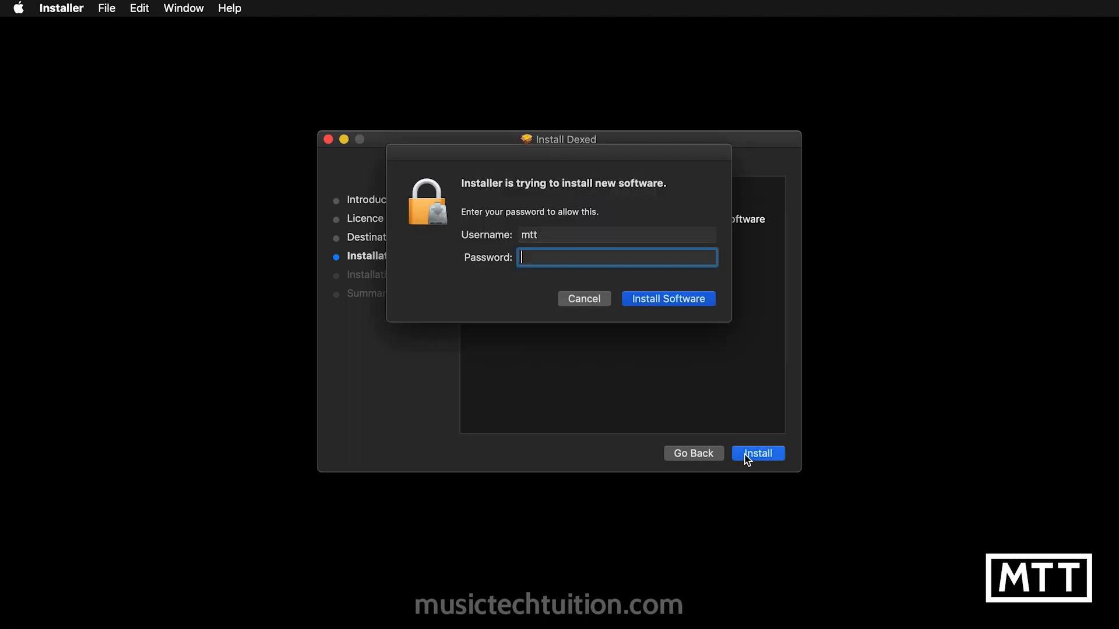
{"action": "type", "text": "•••••••"}
{"action": "key", "text": "Return"}
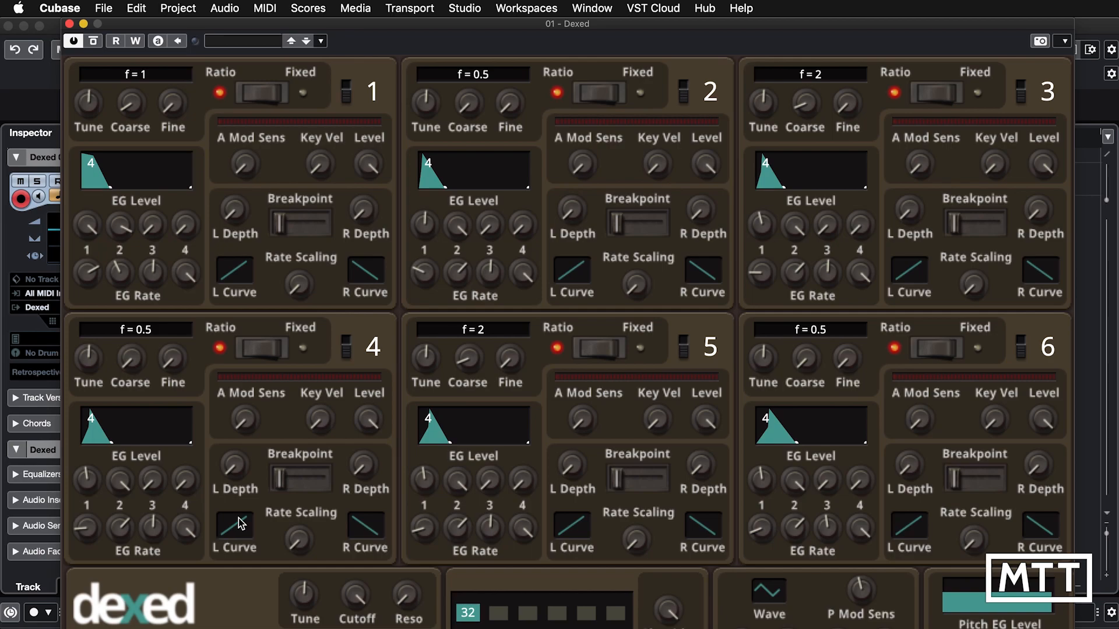
Open the Mac's display settings and set the built-in display to the scaled resolution that looks like 1680 × 1050.
{"action": "key", "text": "super+space"}
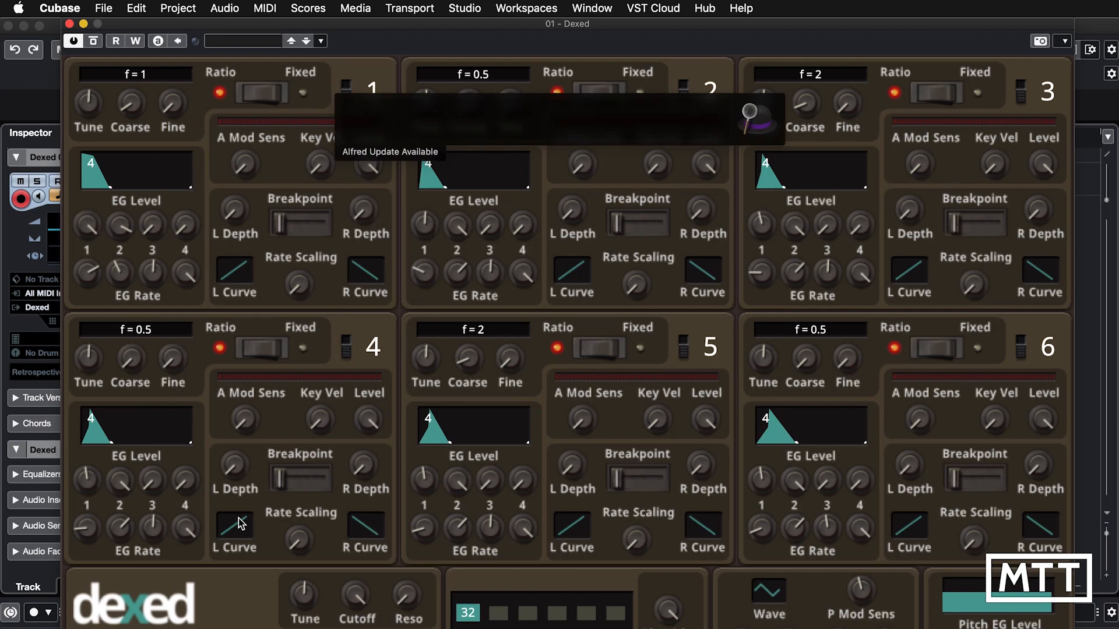
{"action": "type", "text": "displ"}
{"action": "key", "text": "Return"}
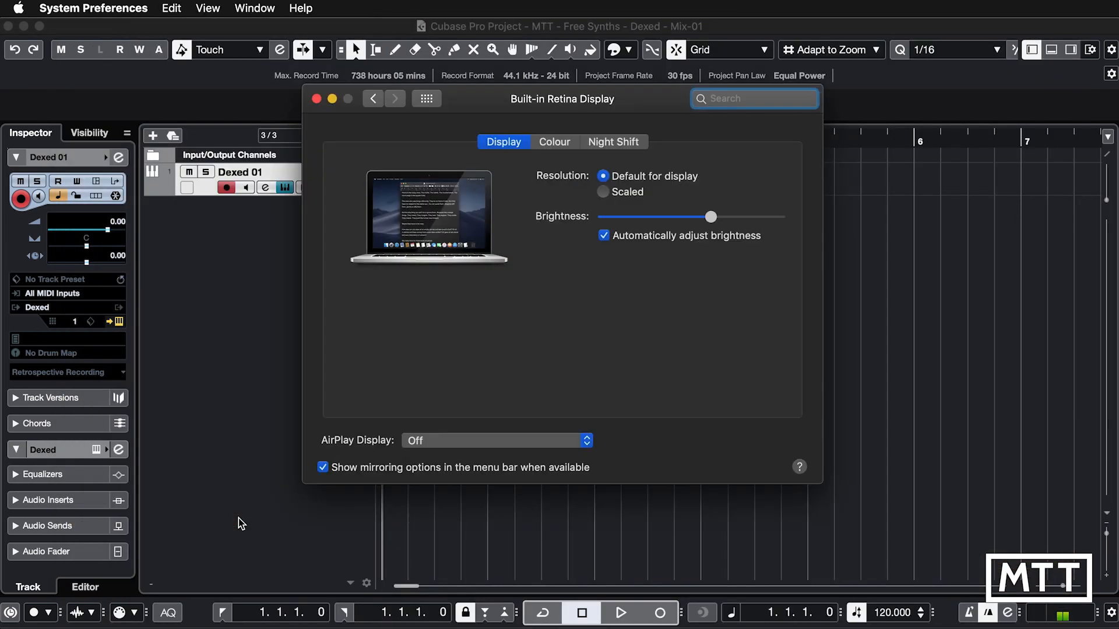
{"action": "left_click", "coordinate": [624, 193]}
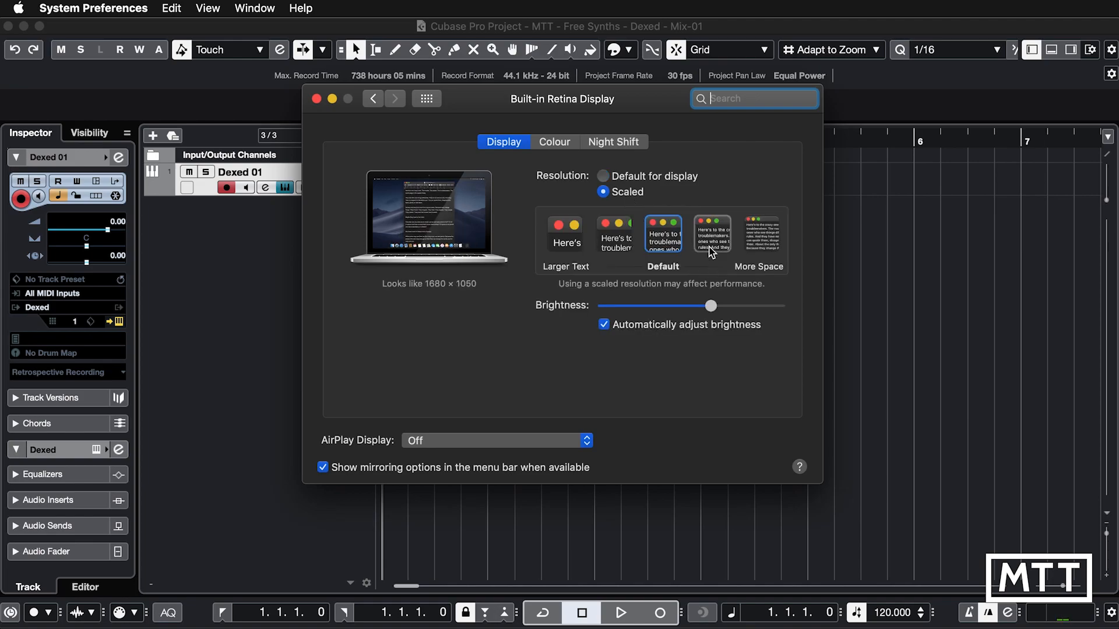
{"action": "left_click", "coordinate": [709, 250]}
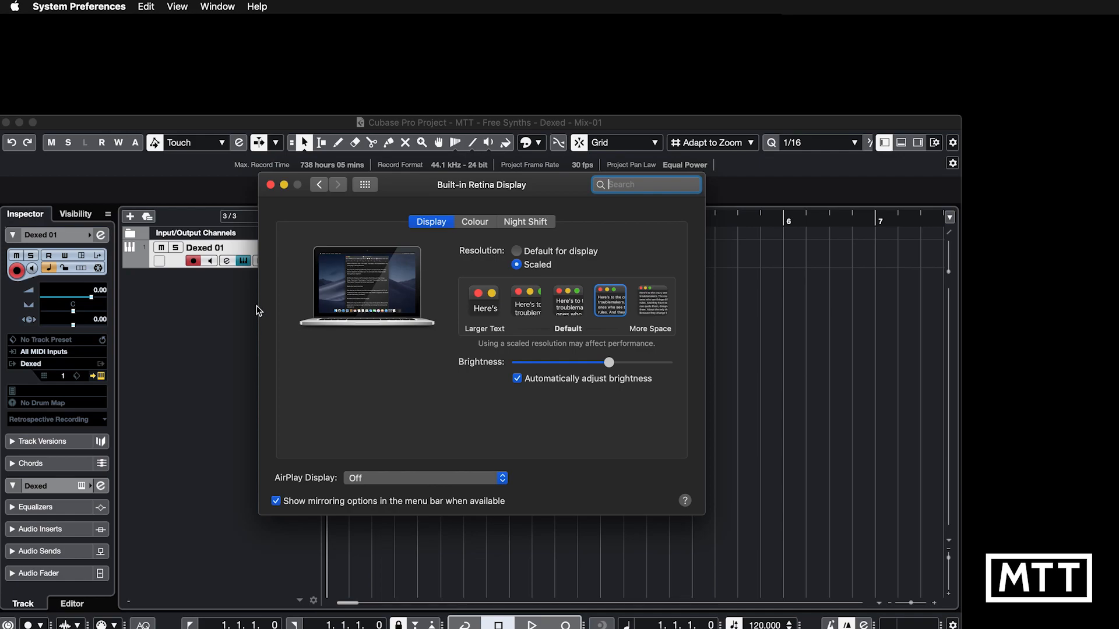
Return to Cubase, move the Dexed window up and set Dexed's UI Scaling to 100 % in its parameters.
{"action": "left_click", "coordinate": [230, 313]}
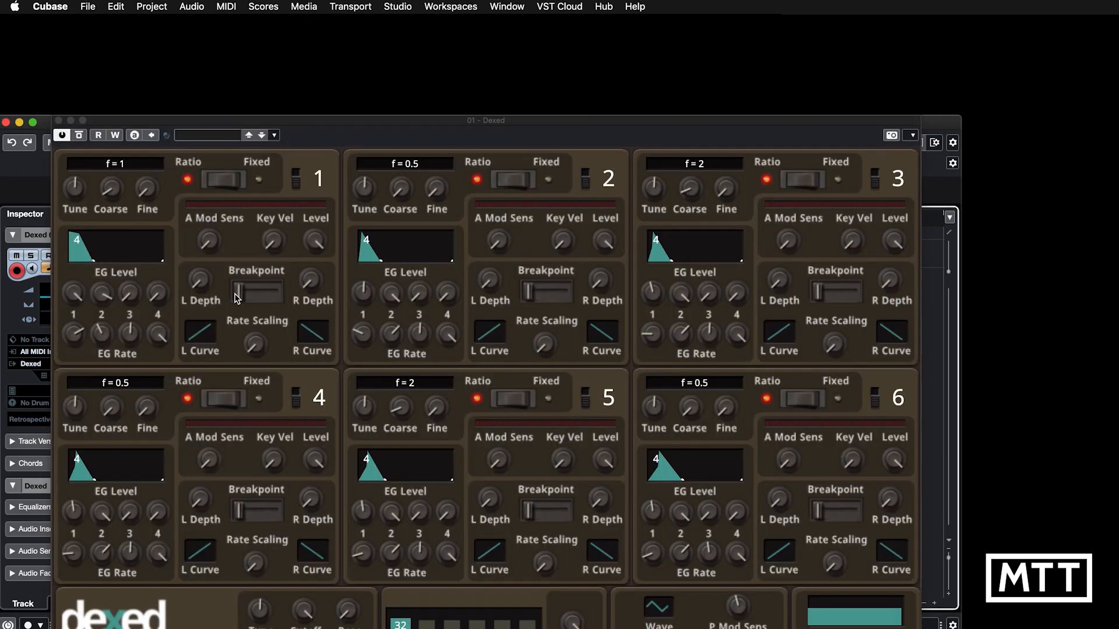
{"action": "double_click", "coordinate": [212, 120]}
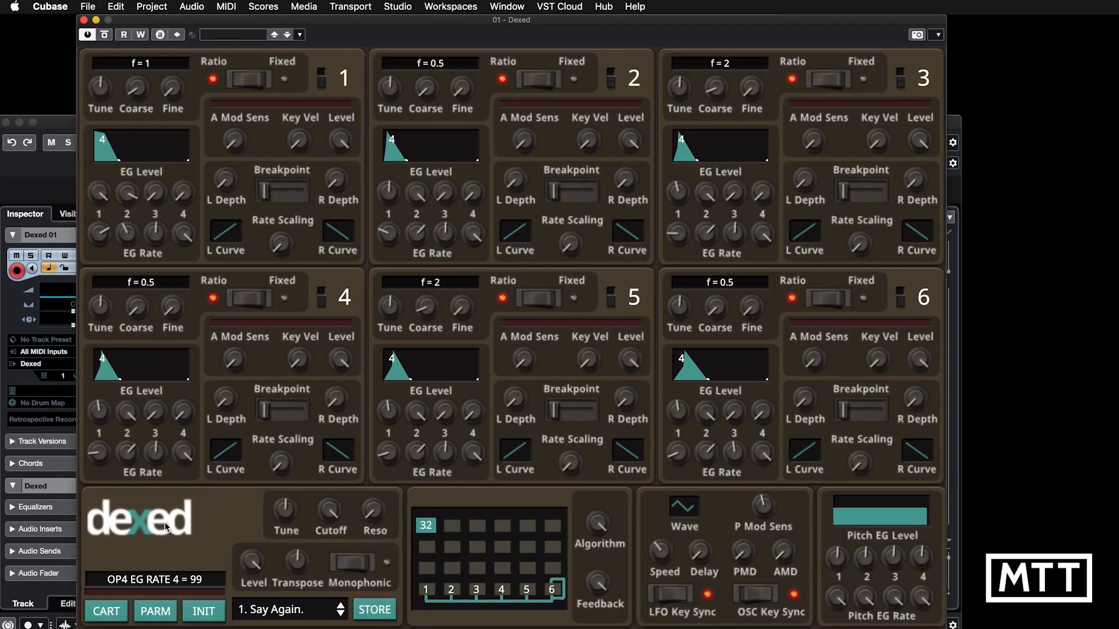
{"action": "left_click", "coordinate": [162, 611]}
{"action": "left_click", "coordinate": [501, 359]}
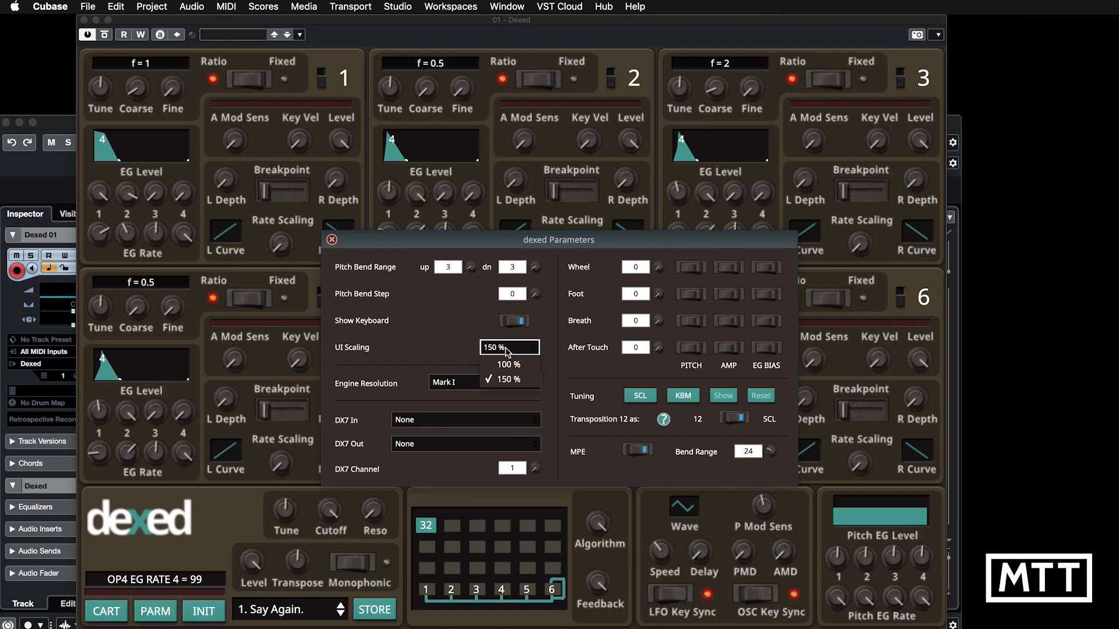
{"action": "left_click", "coordinate": [510, 365]}
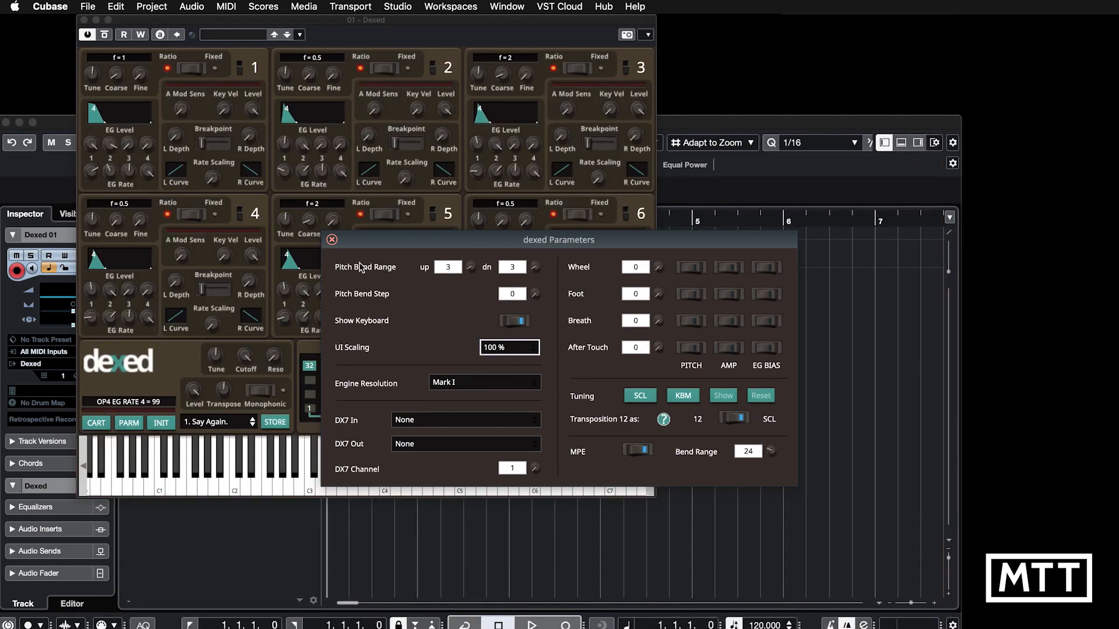
{"action": "left_click", "coordinate": [331, 240]}
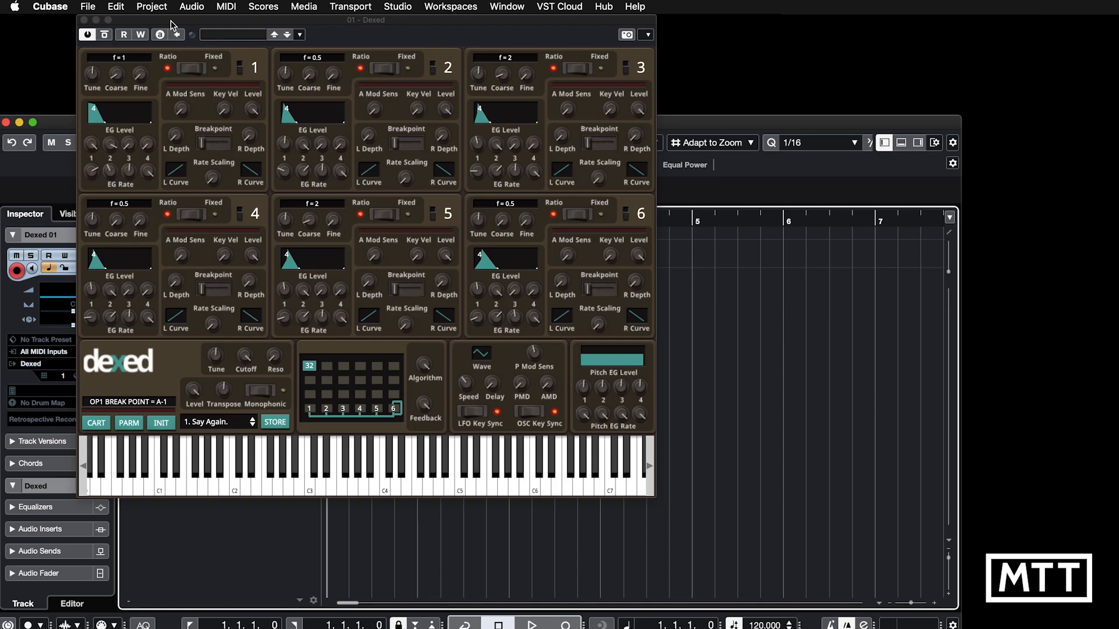
Restore the built-in display's default resolution, close the display settings and reposition the Dexed window.
{"action": "key", "text": "super+Tab"}
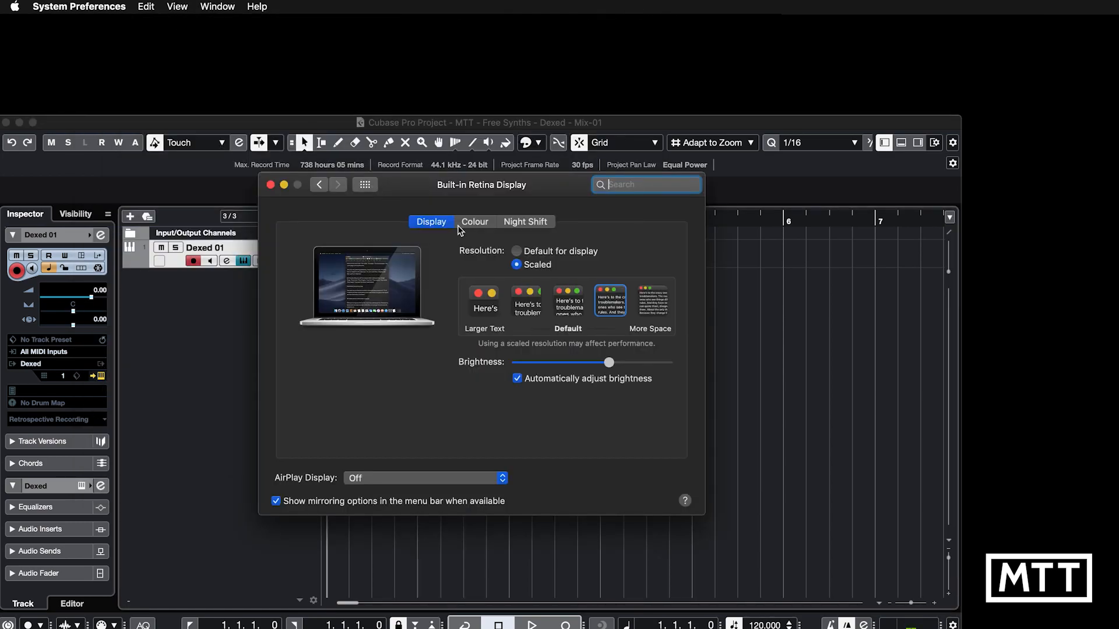
{"action": "left_click", "coordinate": [538, 253]}
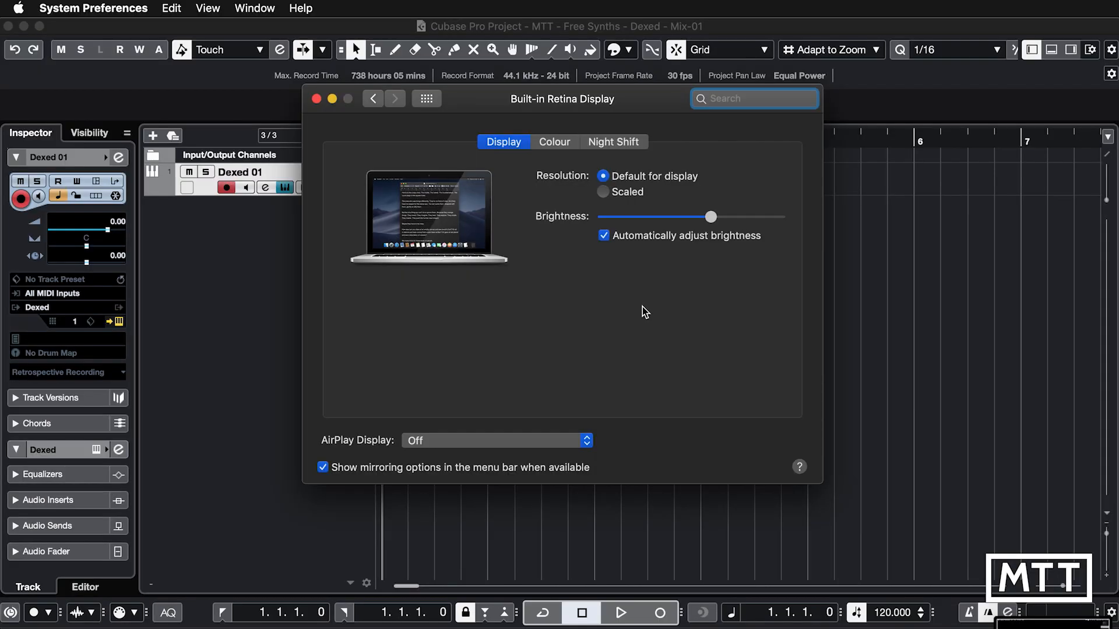
{"action": "left_click", "coordinate": [317, 98]}
{"action": "left_click_drag", "start_coordinate": [286, 291], "coordinate": [447, 44]}
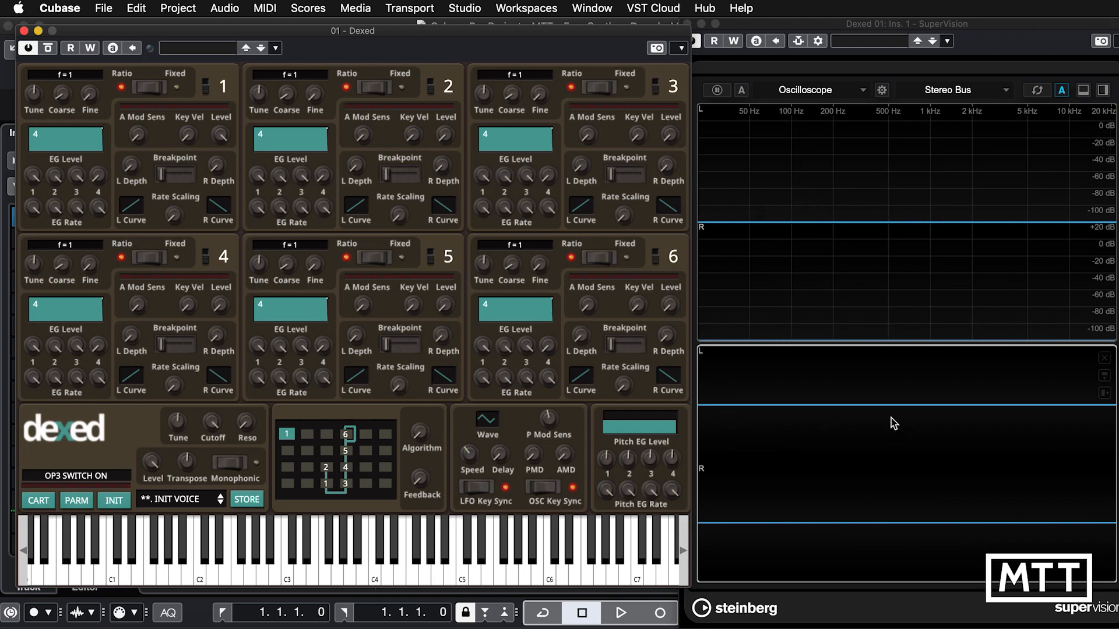
Select the Spectrum Curve module in SuperVision and load the Dexed_01.syx cartridge in Dexed.
{"action": "left_click", "coordinate": [835, 128]}
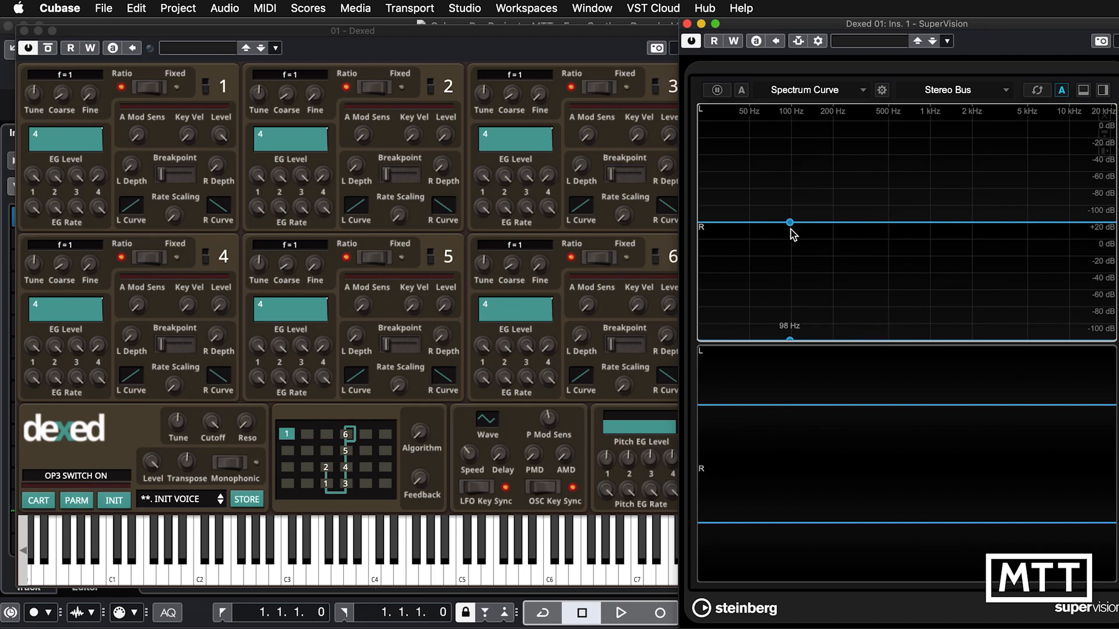
{"action": "left_click", "coordinate": [373, 37]}
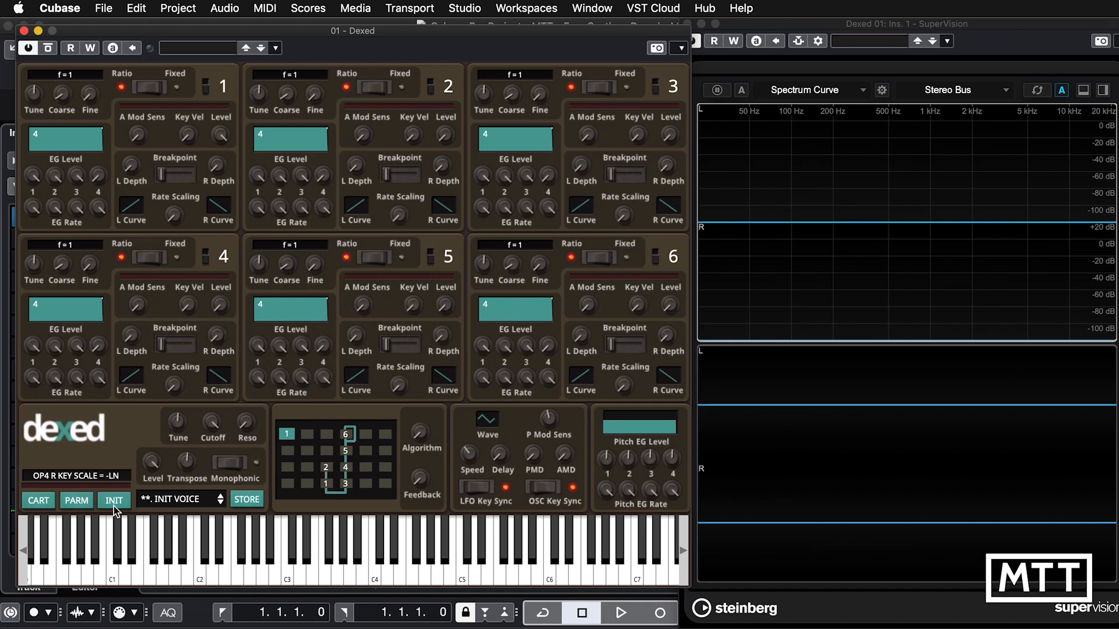
{"action": "left_click", "coordinate": [39, 501]}
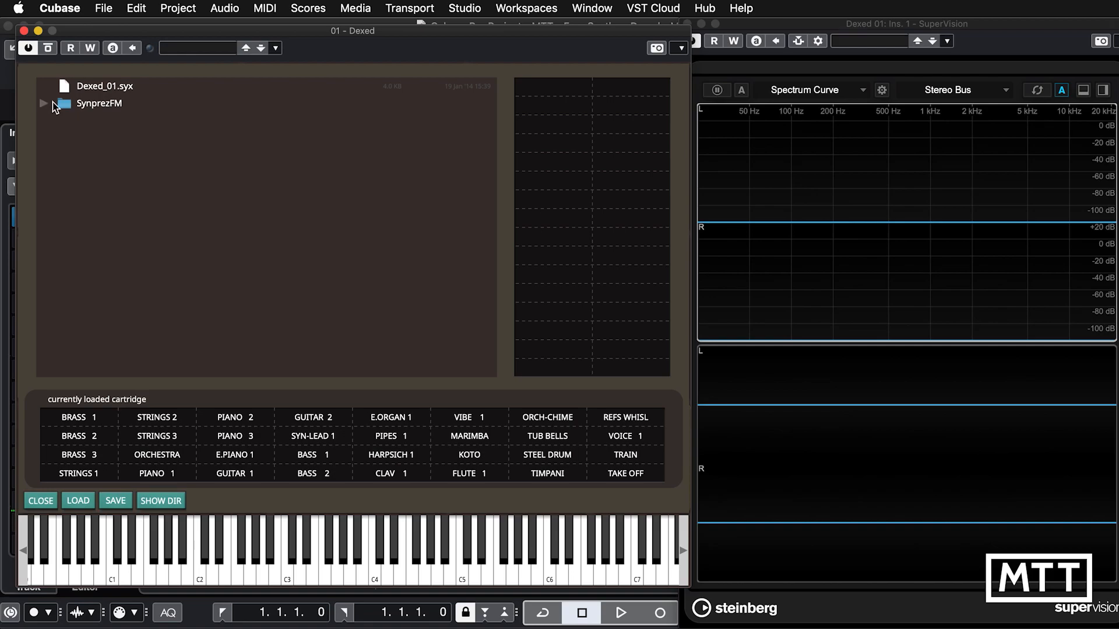
{"action": "double_click", "coordinate": [89, 94]}
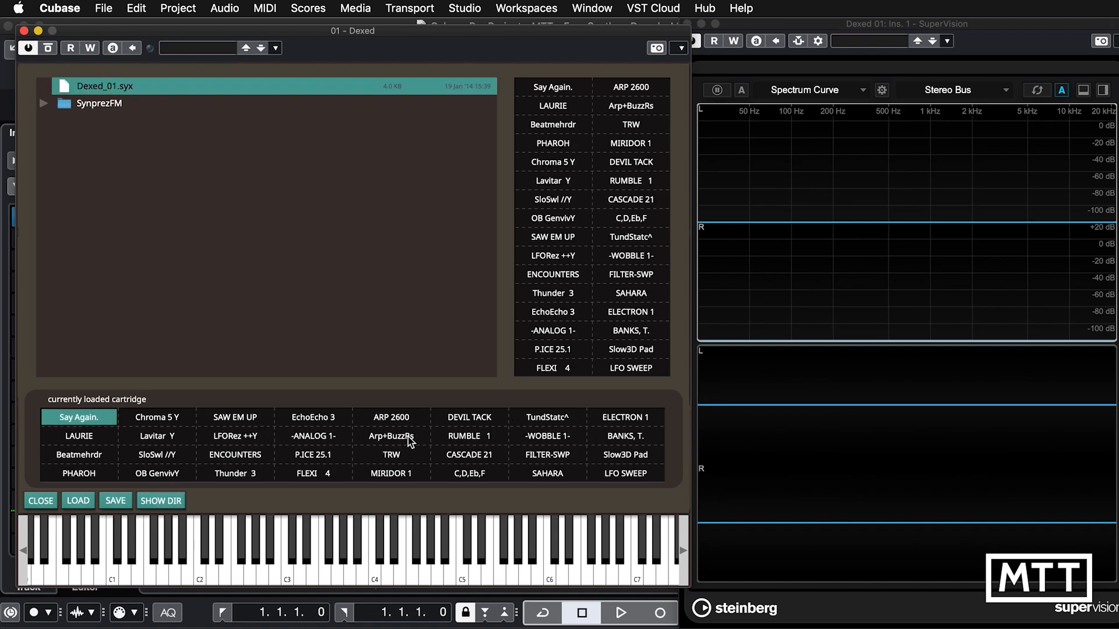
Audition the Chroma 5 Y, SAW EM UP and -ANALOG 1- presets from the loaded cartridge.
{"action": "left_click", "coordinate": [159, 418]}
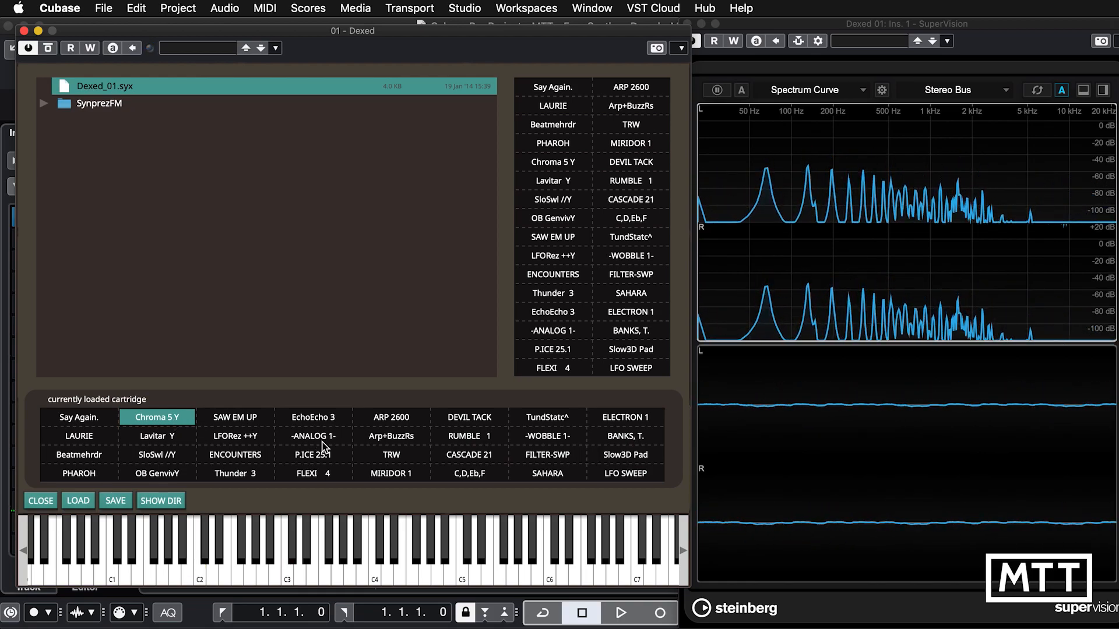
{"action": "left_click", "coordinate": [253, 419]}
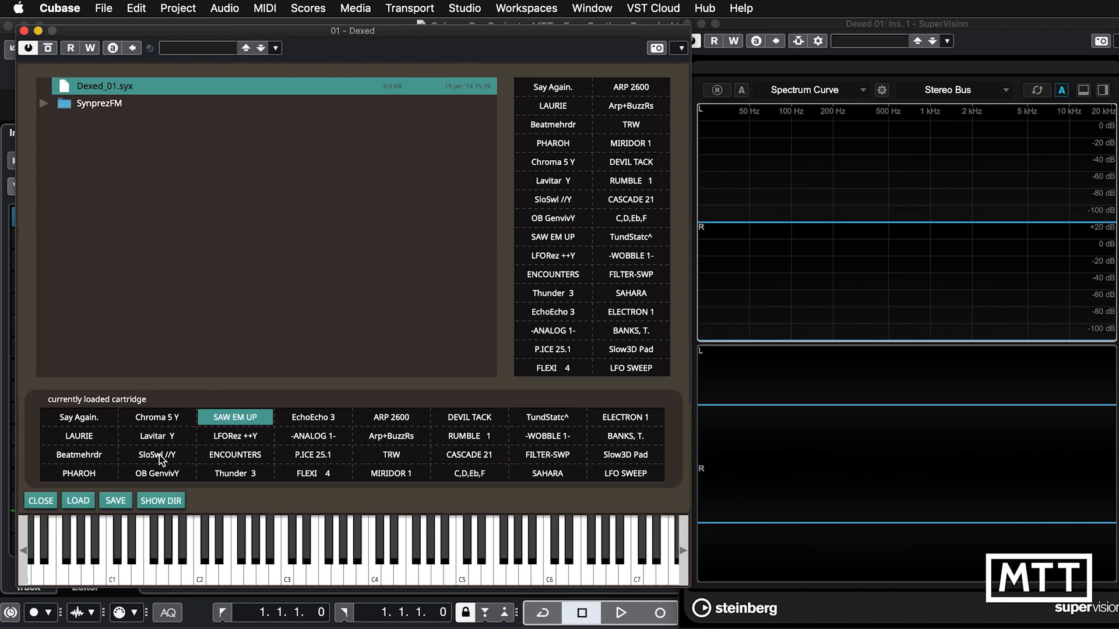
{"action": "left_click", "coordinate": [308, 443]}
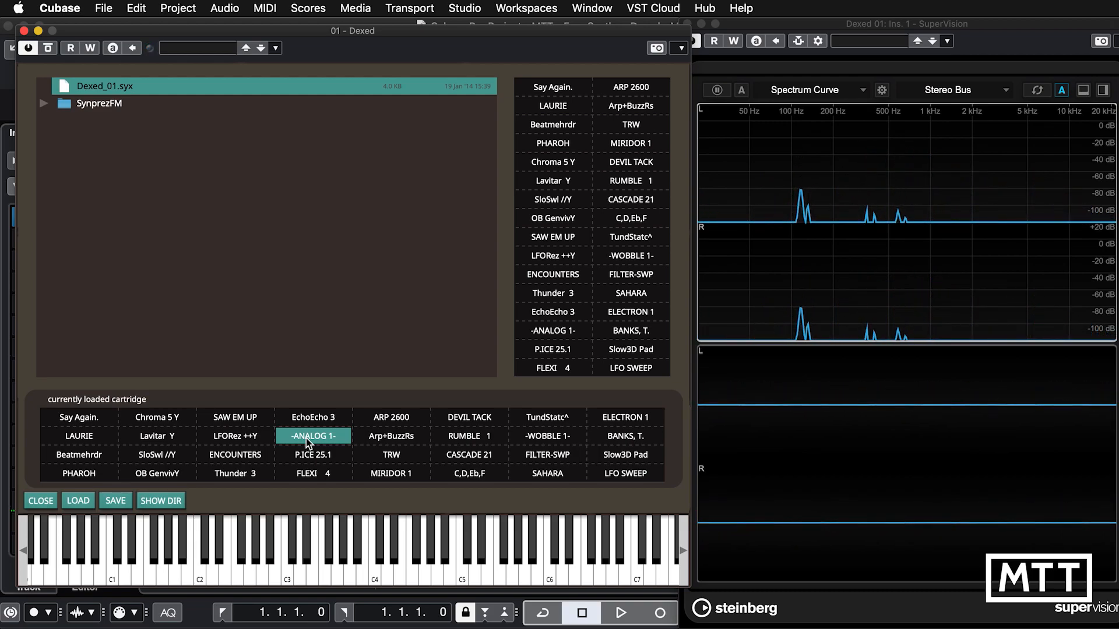
Load the SynprezFM_01.syx cartridge from the SynprezFM folder and select its rhodos preset.
{"action": "left_click", "coordinate": [44, 103]}
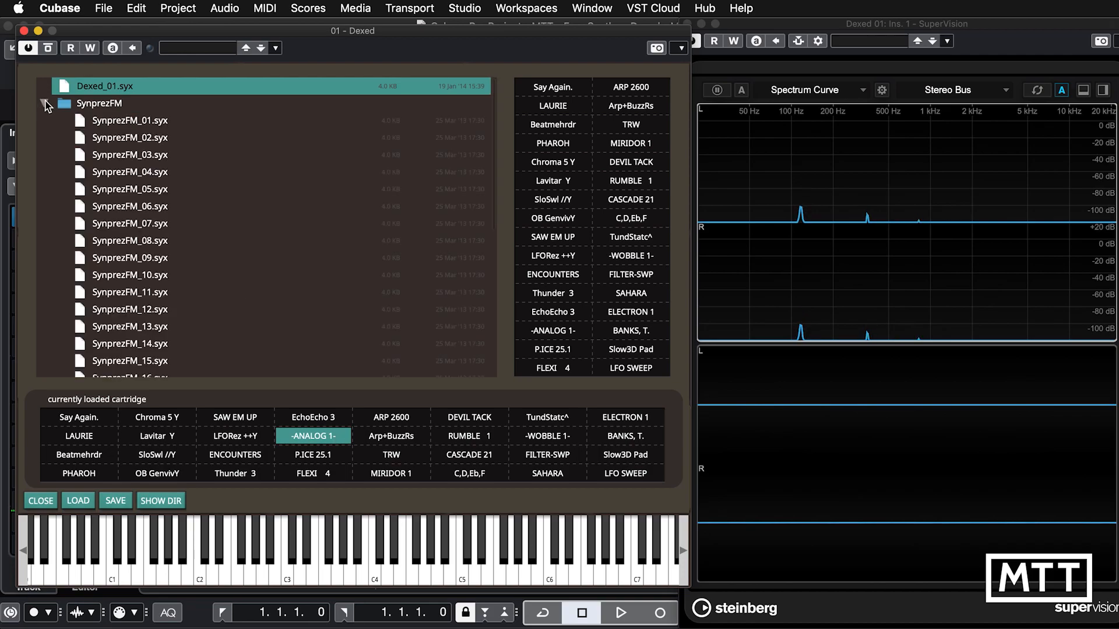
{"action": "scroll", "coordinate": [198, 202], "scroll_direction": "down", "scroll_amount": 1}
{"action": "scroll", "coordinate": [198, 202], "scroll_direction": "down", "scroll_amount": 8}
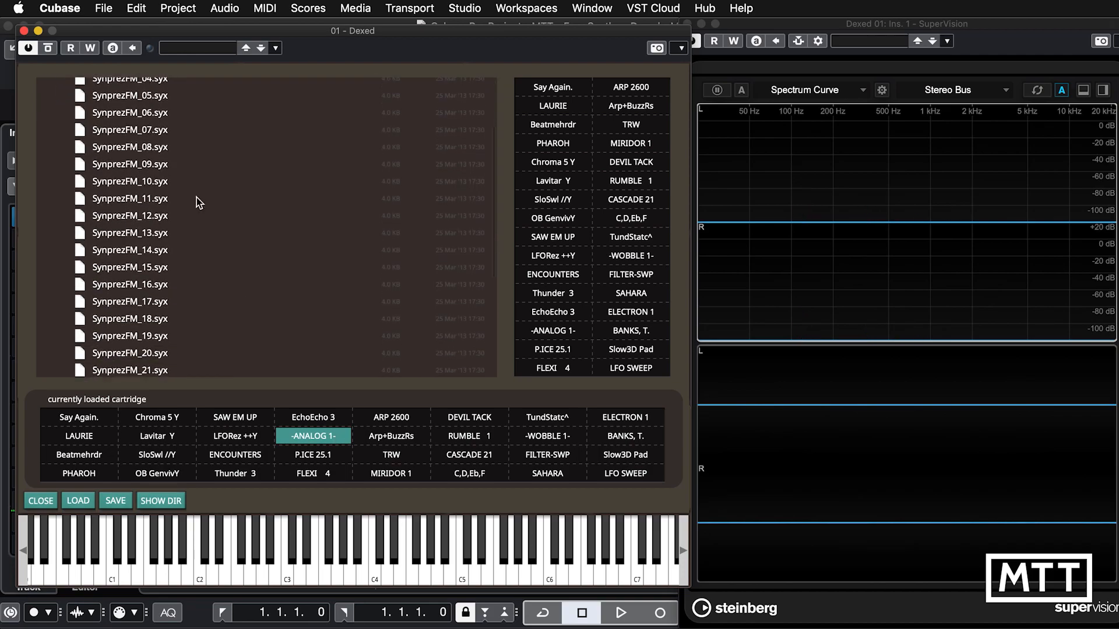
{"action": "scroll", "coordinate": [198, 202], "scroll_direction": "up", "scroll_amount": 8}
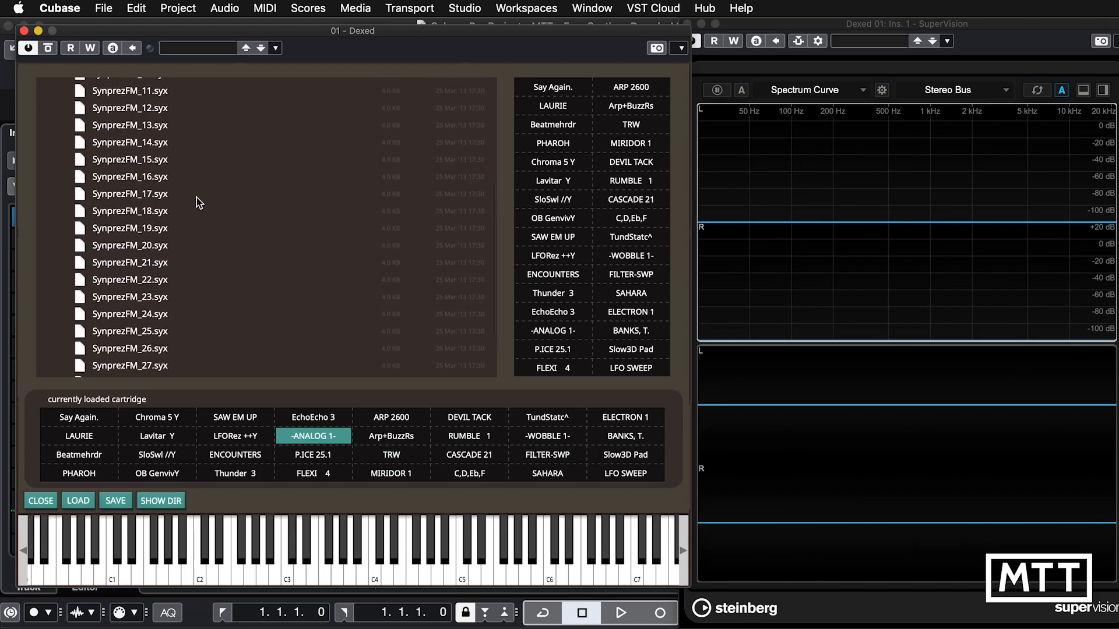
{"action": "scroll", "coordinate": [198, 202], "scroll_direction": "up", "scroll_amount": 3}
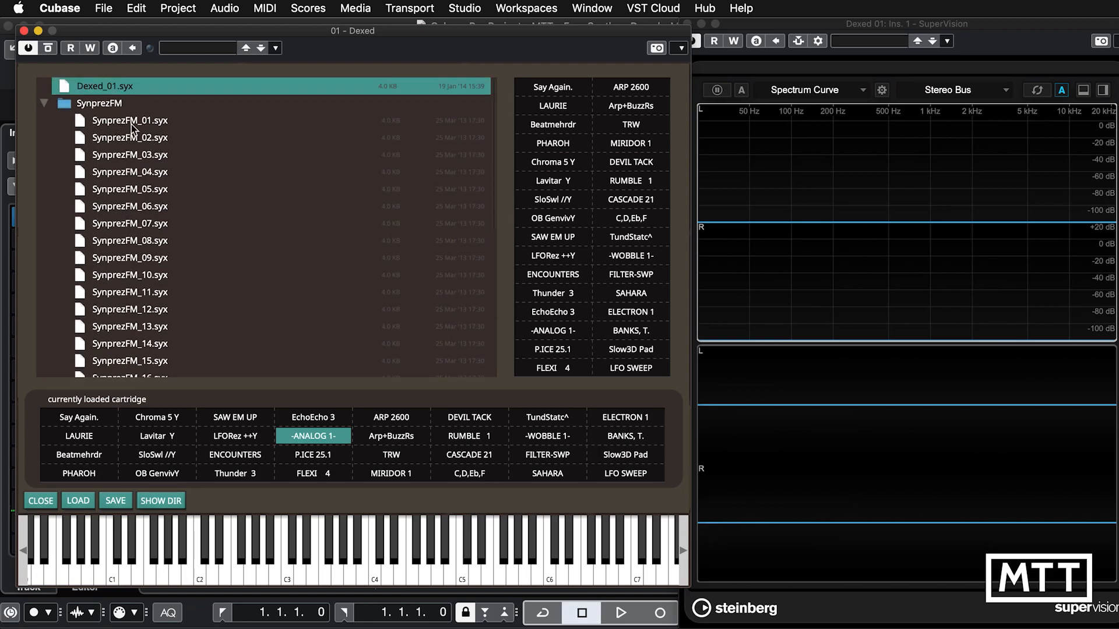
{"action": "left_click", "coordinate": [128, 122]}
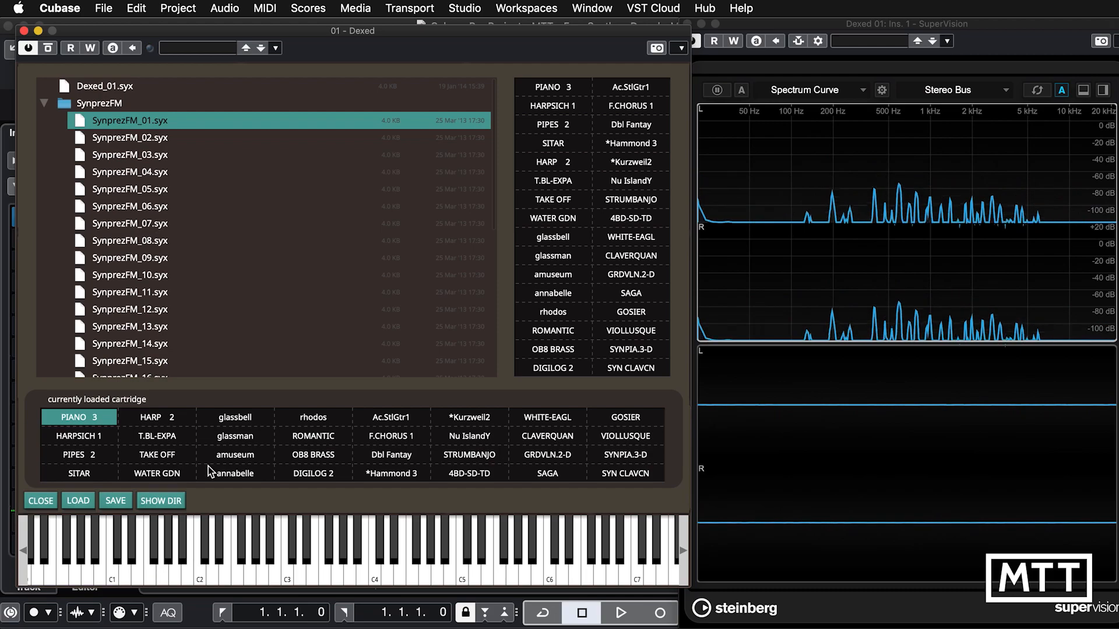
{"action": "left_click", "coordinate": [313, 419]}
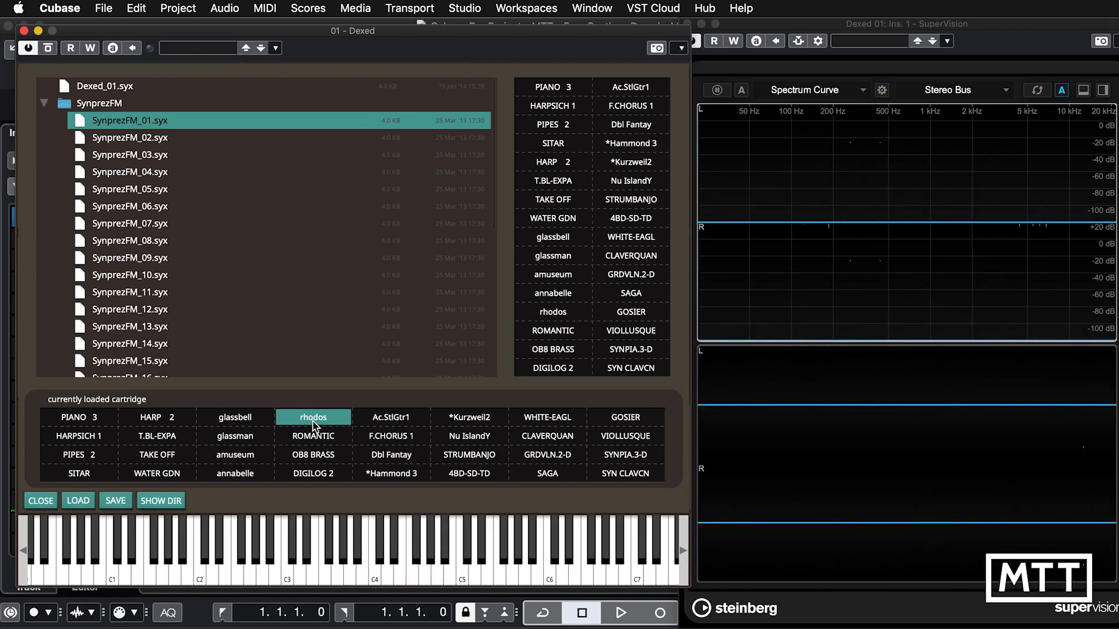
Browse the remaining cartridge files in the SynprezFM folder.
{"action": "scroll", "coordinate": [286, 301], "scroll_direction": "down", "scroll_amount": 5}
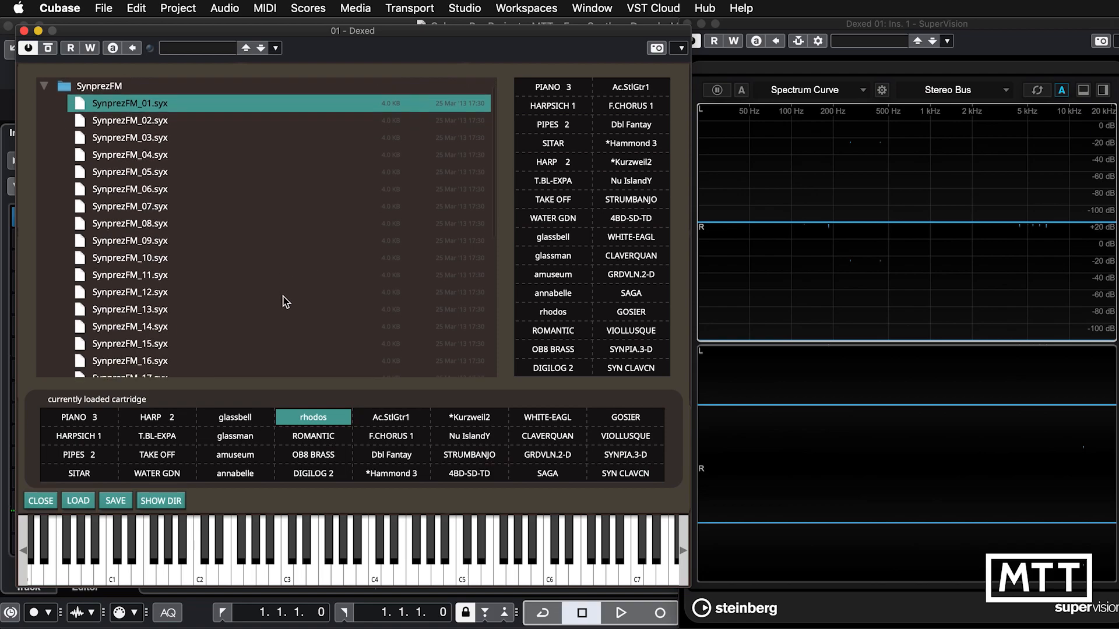
{"action": "scroll", "coordinate": [238, 284], "scroll_direction": "down", "scroll_amount": 5}
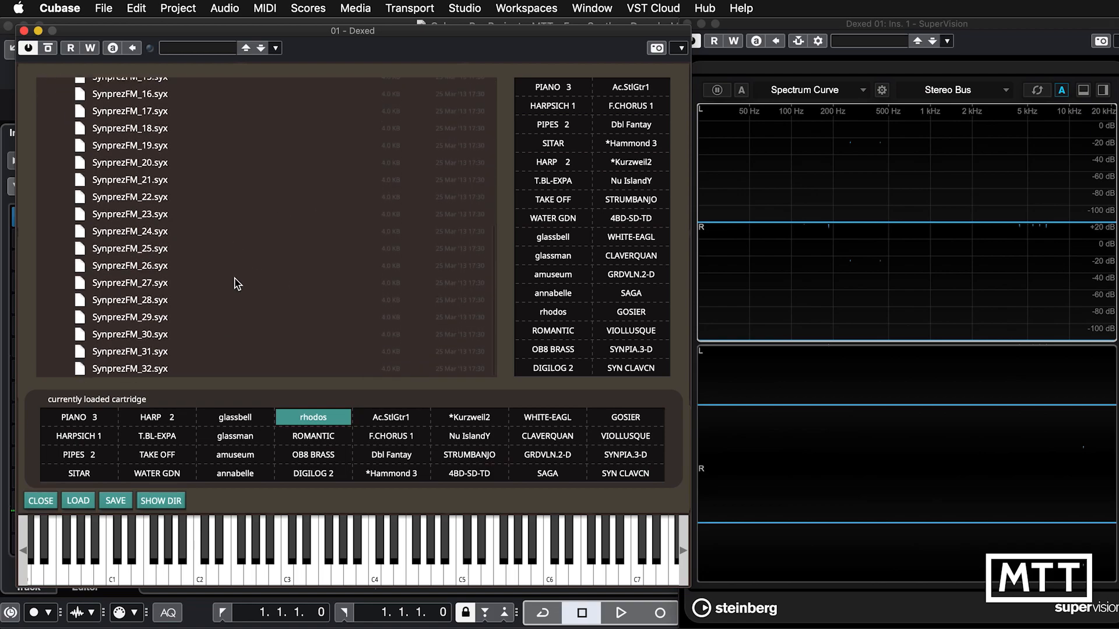
{"action": "scroll", "coordinate": [236, 283], "scroll_direction": "down", "scroll_amount": 3}
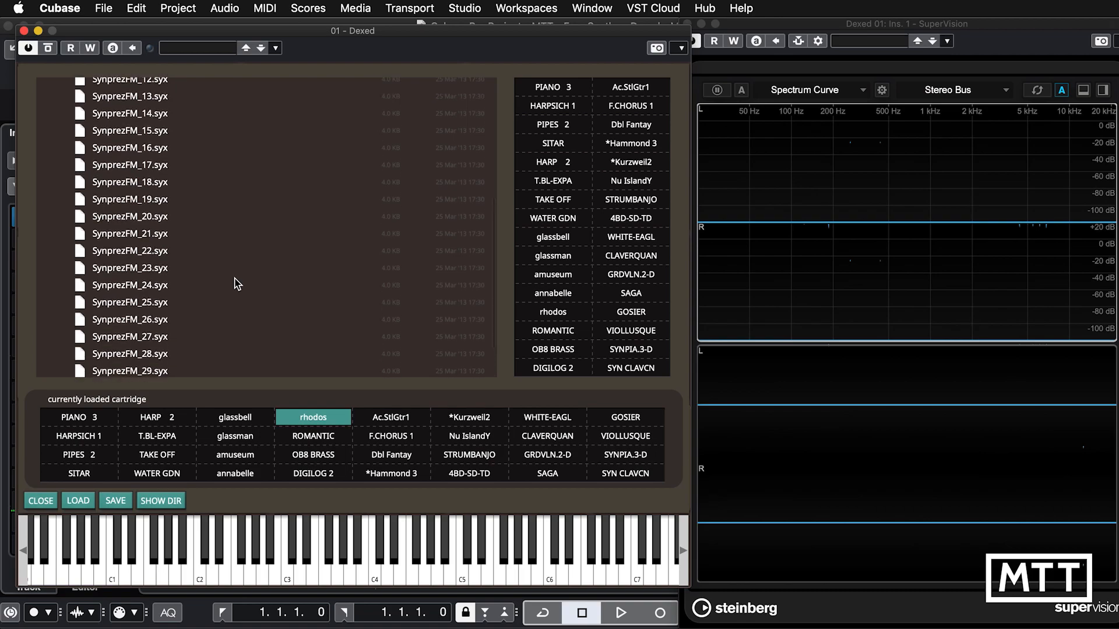
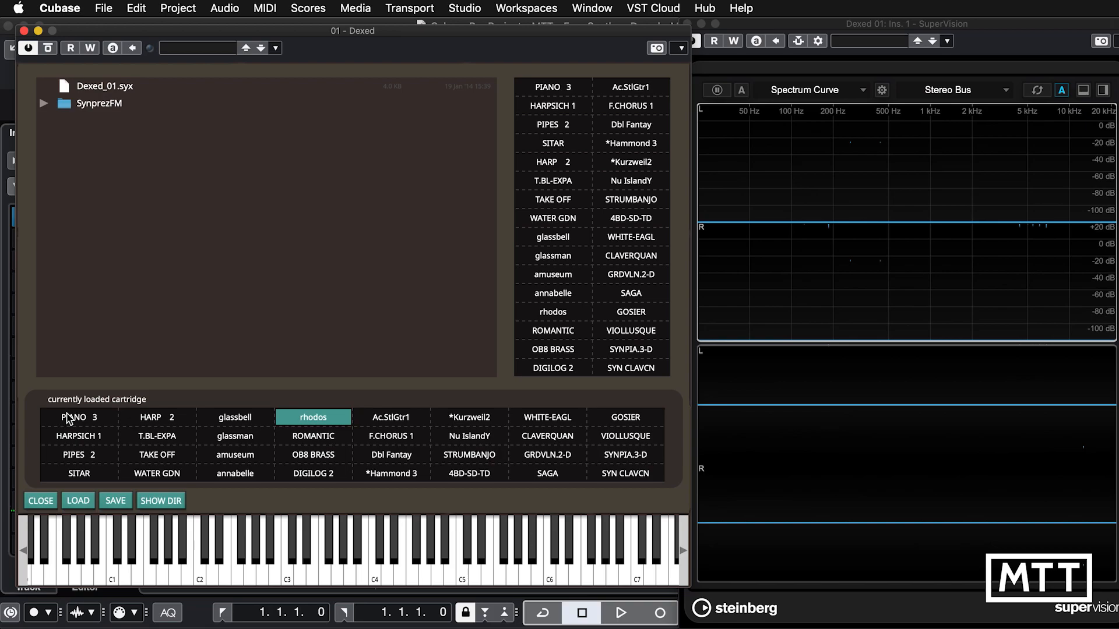
Open the DX7 sysex files folder in Downloads from Dexed's cartridge loader and browse to the rom cartridge files.
{"action": "left_click", "coordinate": [78, 502]}
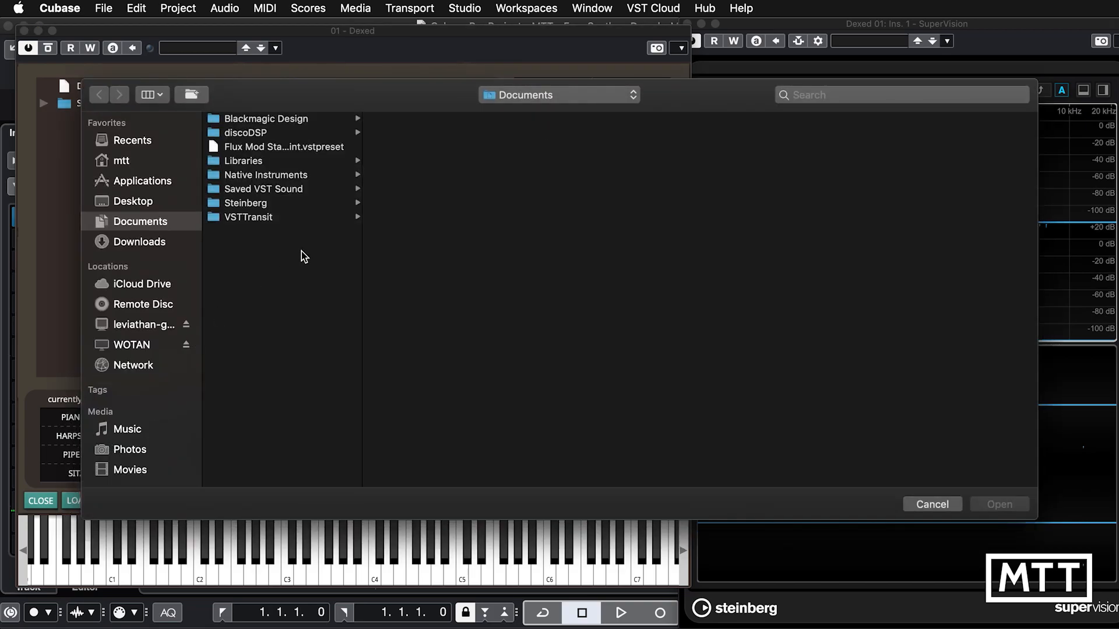
{"action": "left_click", "coordinate": [150, 246]}
{"action": "left_click", "coordinate": [253, 152]}
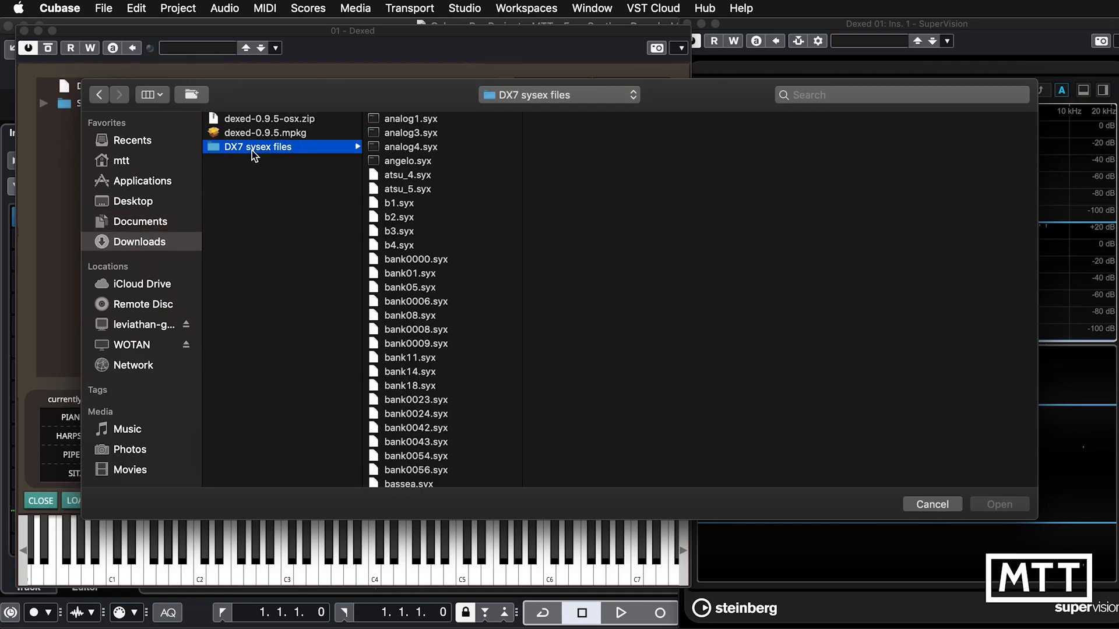
{"action": "scroll", "coordinate": [414, 324], "scroll_direction": "down", "scroll_amount": 3}
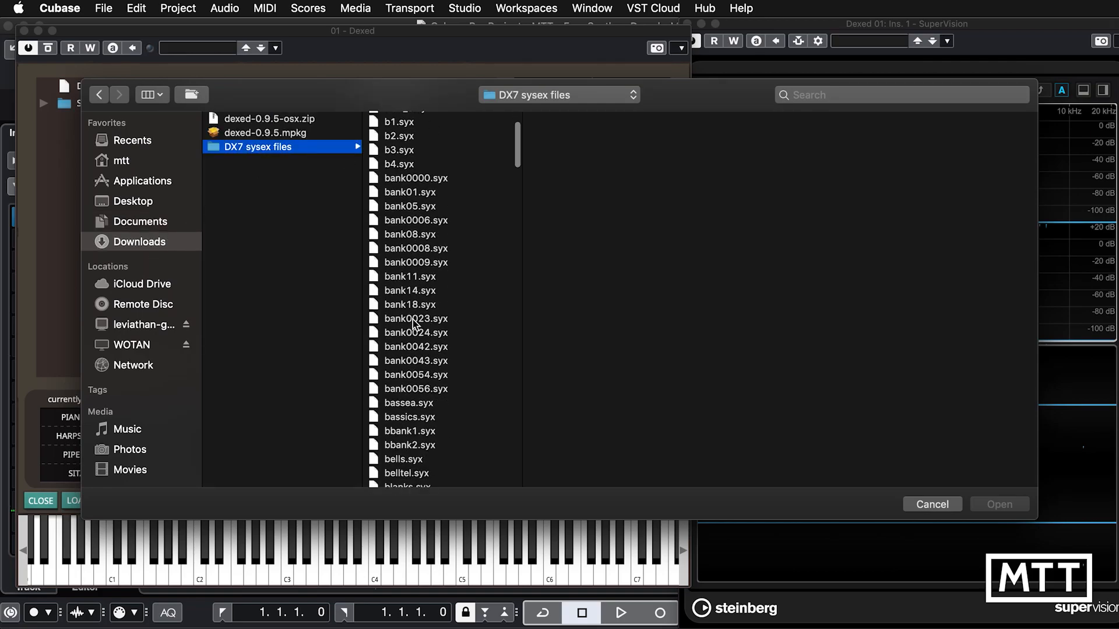
{"action": "scroll", "coordinate": [414, 324], "scroll_direction": "down", "scroll_amount": 15}
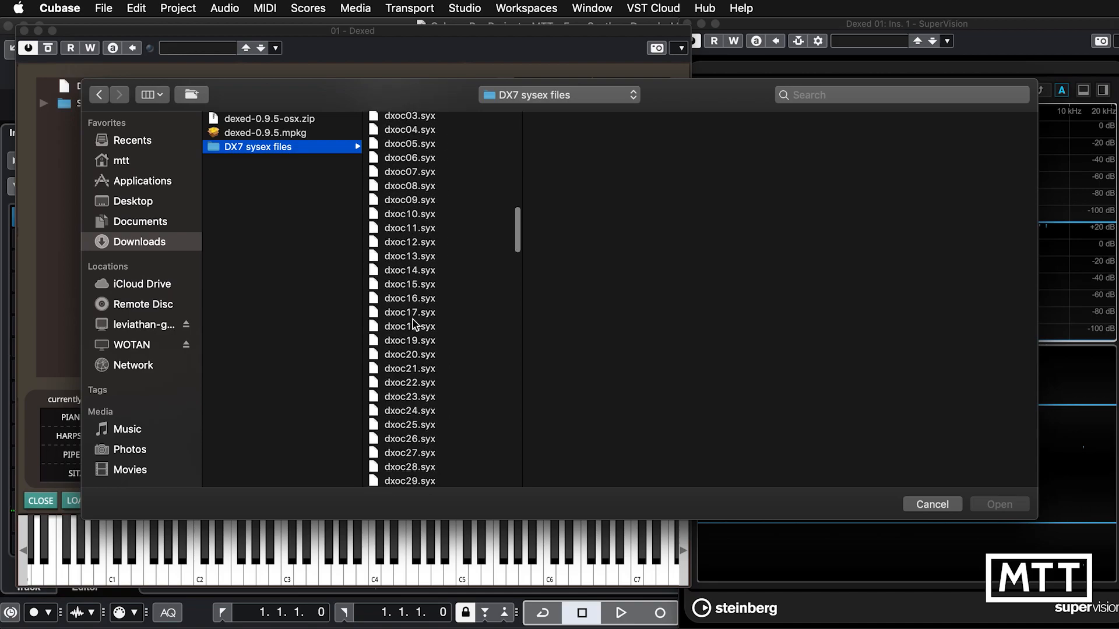
{"action": "scroll", "coordinate": [415, 324], "scroll_direction": "down", "scroll_amount": 5}
{"action": "scroll", "coordinate": [415, 324], "scroll_direction": "up", "scroll_amount": 3}
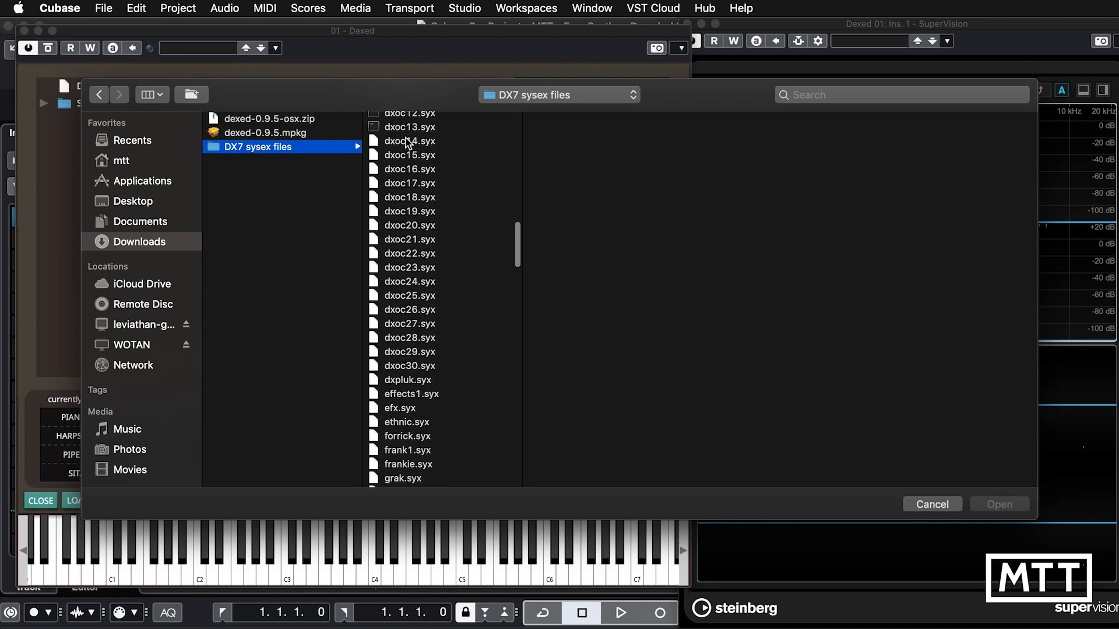
{"action": "scroll", "coordinate": [417, 291], "scroll_direction": "down", "scroll_amount": 8}
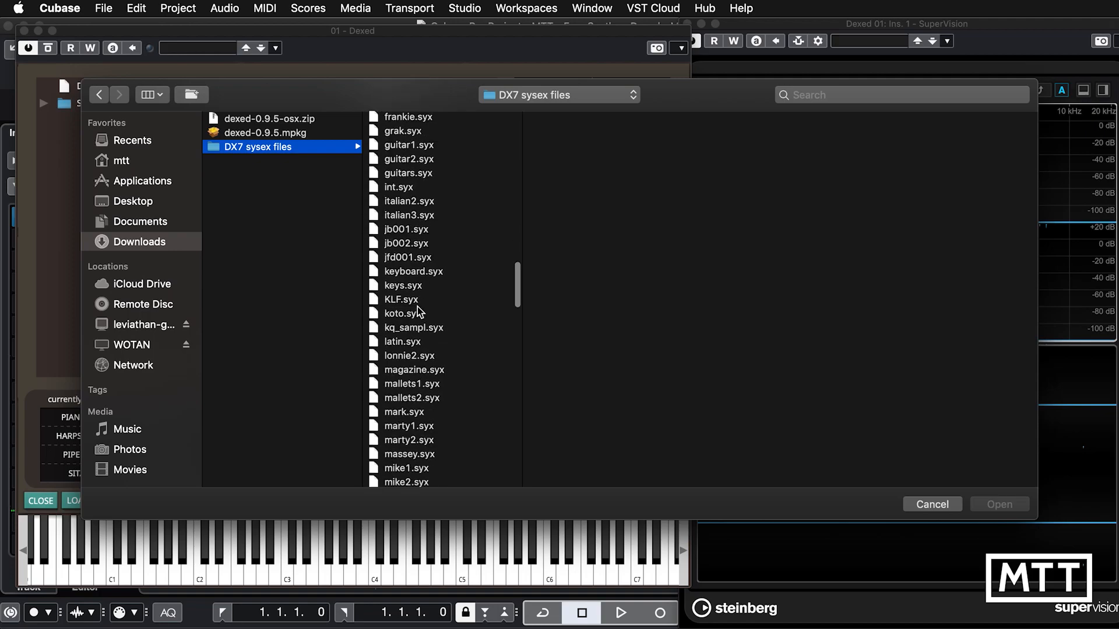
{"action": "scroll", "coordinate": [417, 312], "scroll_direction": "down", "scroll_amount": 15}
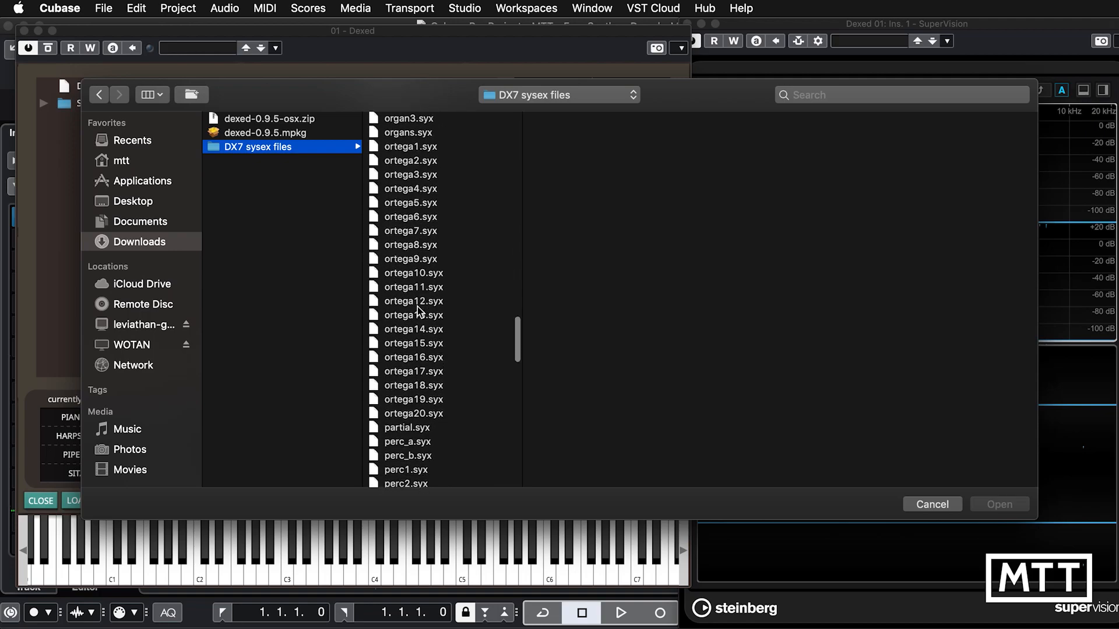
{"action": "scroll", "coordinate": [418, 312], "scroll_direction": "down", "scroll_amount": 10}
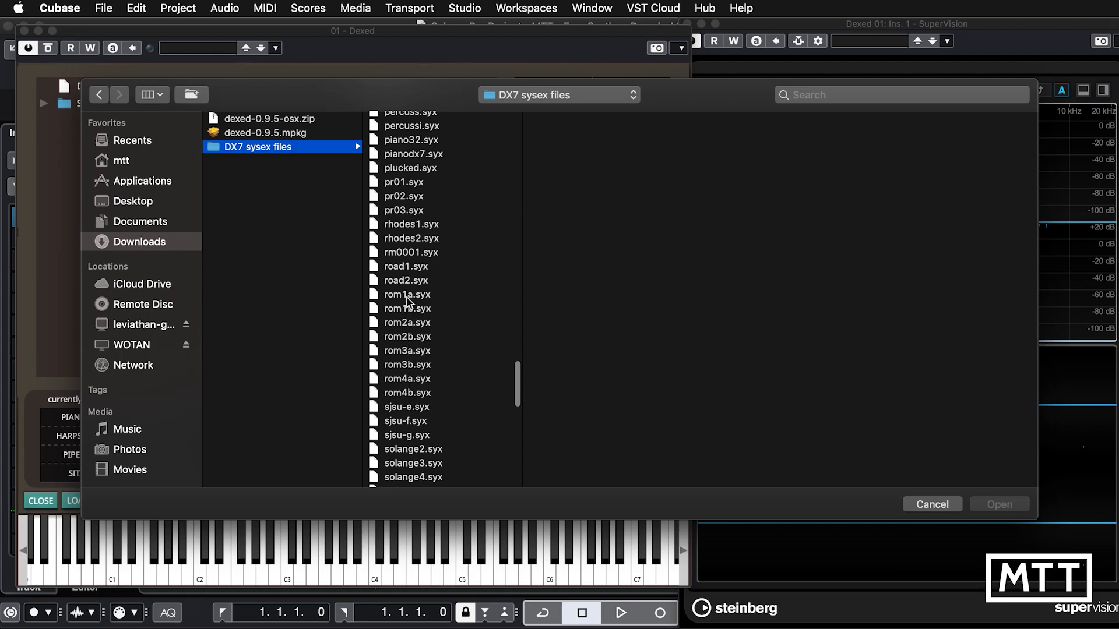
Load the rom1a.syx cartridge and select its BASS 1 preset.
{"action": "left_click", "coordinate": [407, 298]}
{"action": "left_click", "coordinate": [407, 312]}
{"action": "left_click", "coordinate": [407, 338]}
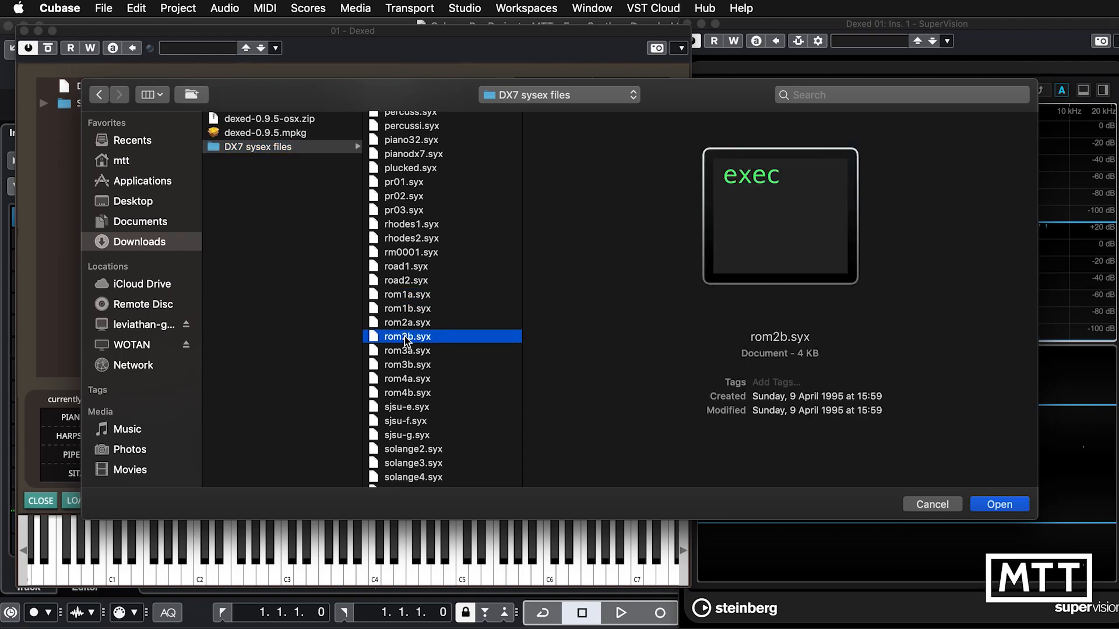
{"action": "left_click", "coordinate": [402, 296]}
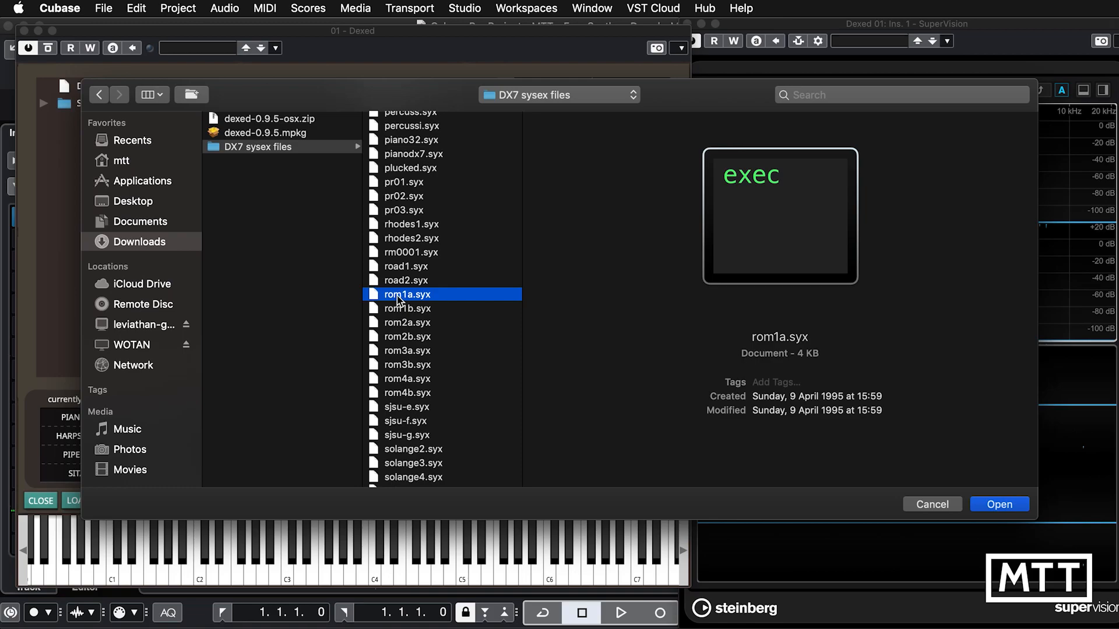
{"action": "double_click", "coordinate": [398, 299]}
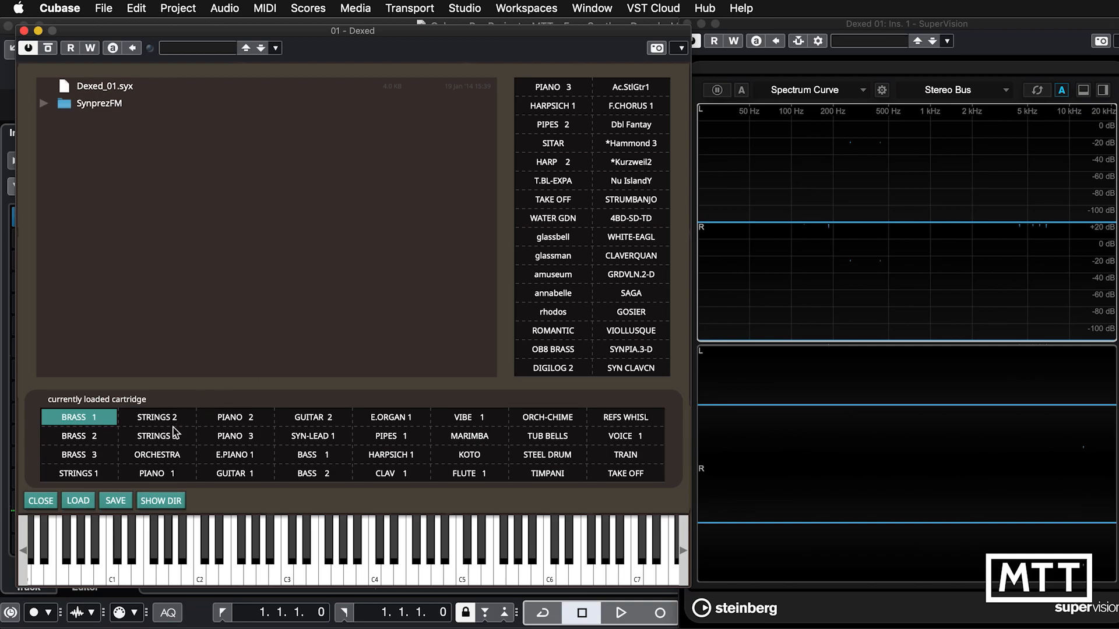
{"action": "left_click", "coordinate": [312, 459]}
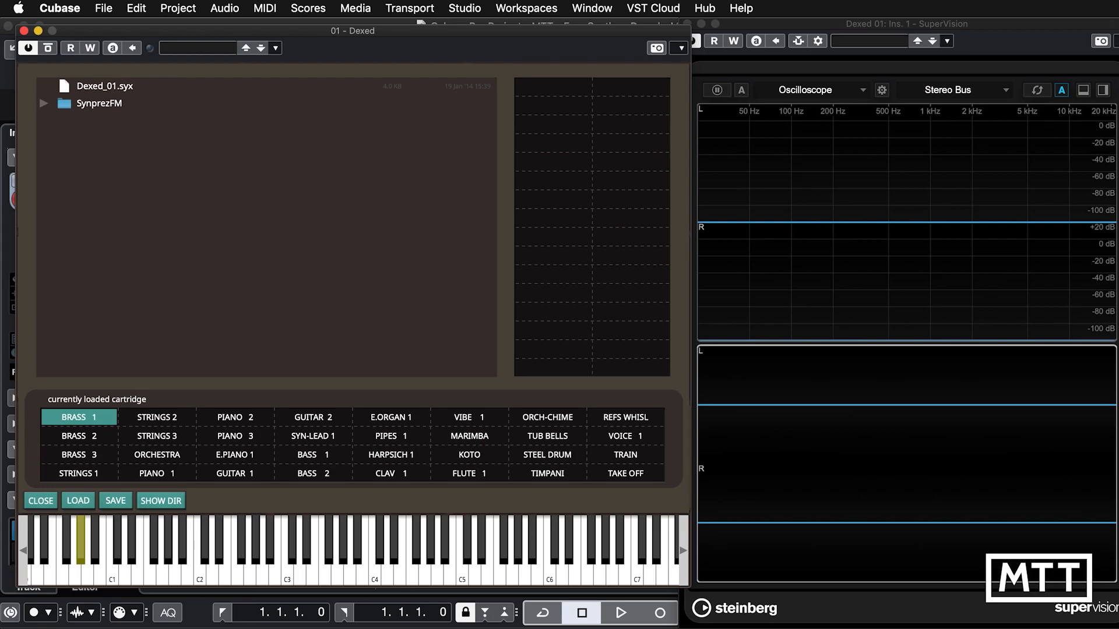
Reveal Dexed's Cartridges directory in Finder and move its window clear of the Finder window behind it.
{"action": "left_click", "coordinate": [78, 502]}
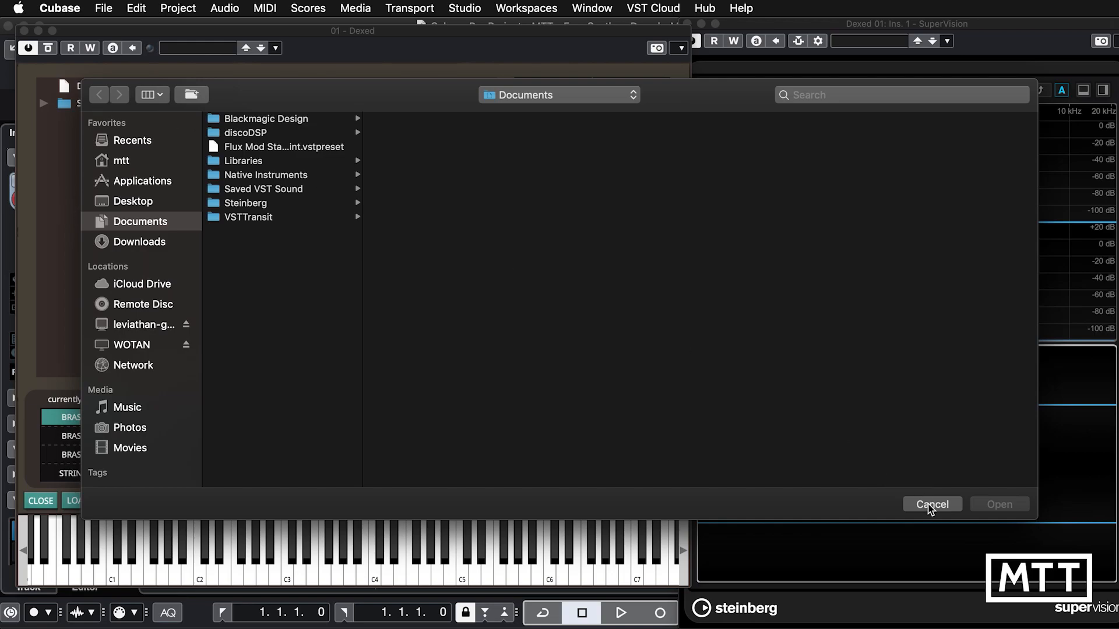
{"action": "left_click", "coordinate": [930, 505]}
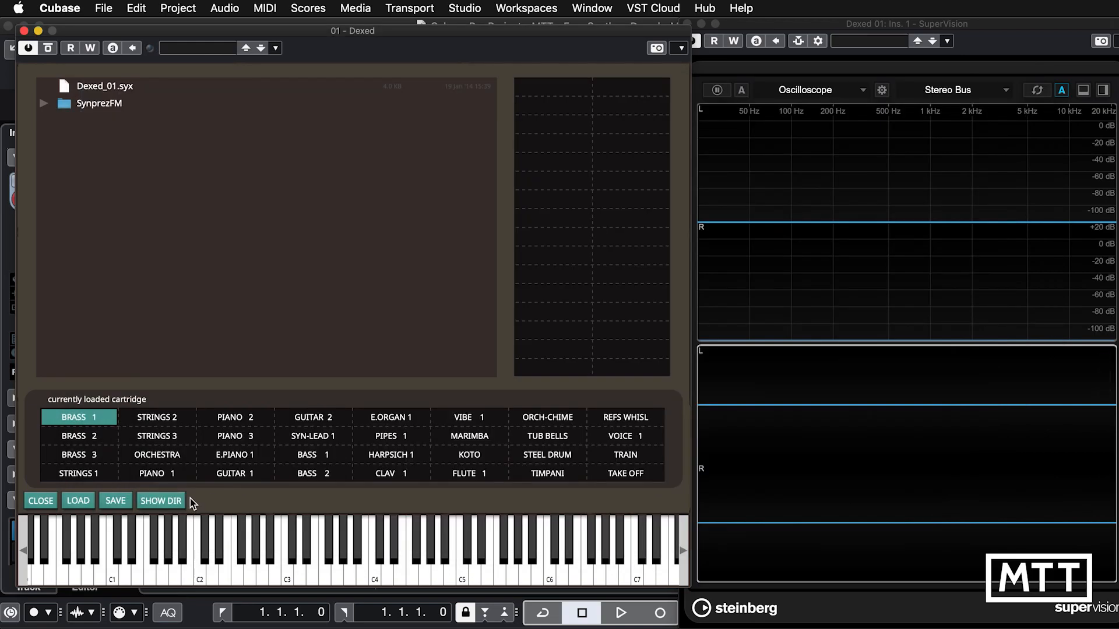
{"action": "left_click", "coordinate": [161, 501]}
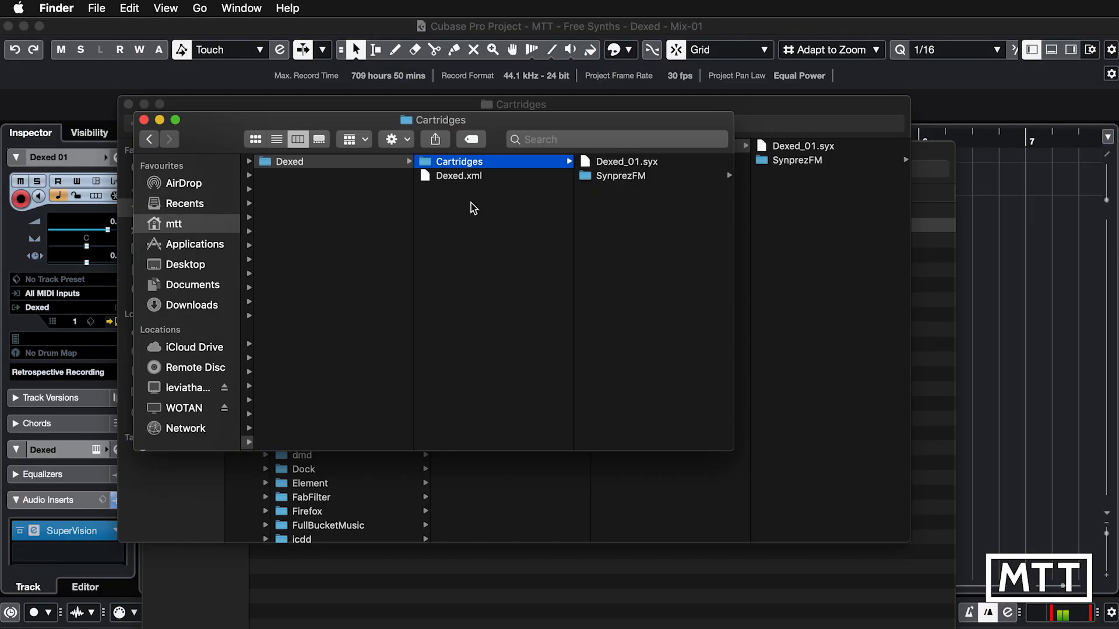
{"action": "left_click_drag", "start_coordinate": [376, 128], "coordinate": [403, 176]}
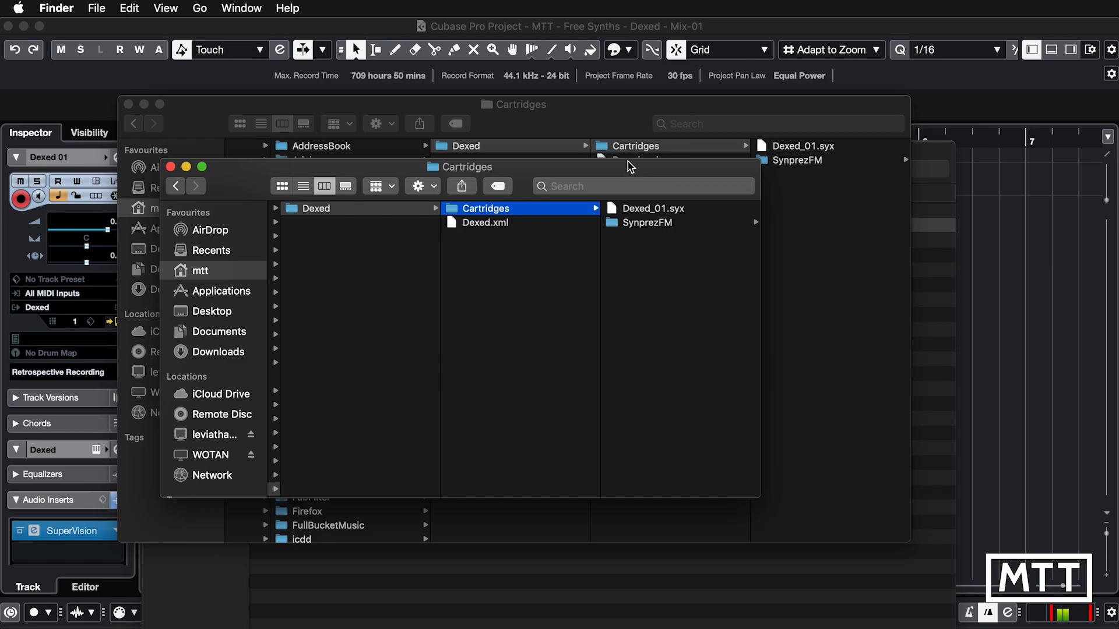
Copy the DX7 Sysex folder from Downloads into Dexed's Cartridges folder.
{"action": "left_click", "coordinate": [597, 111]}
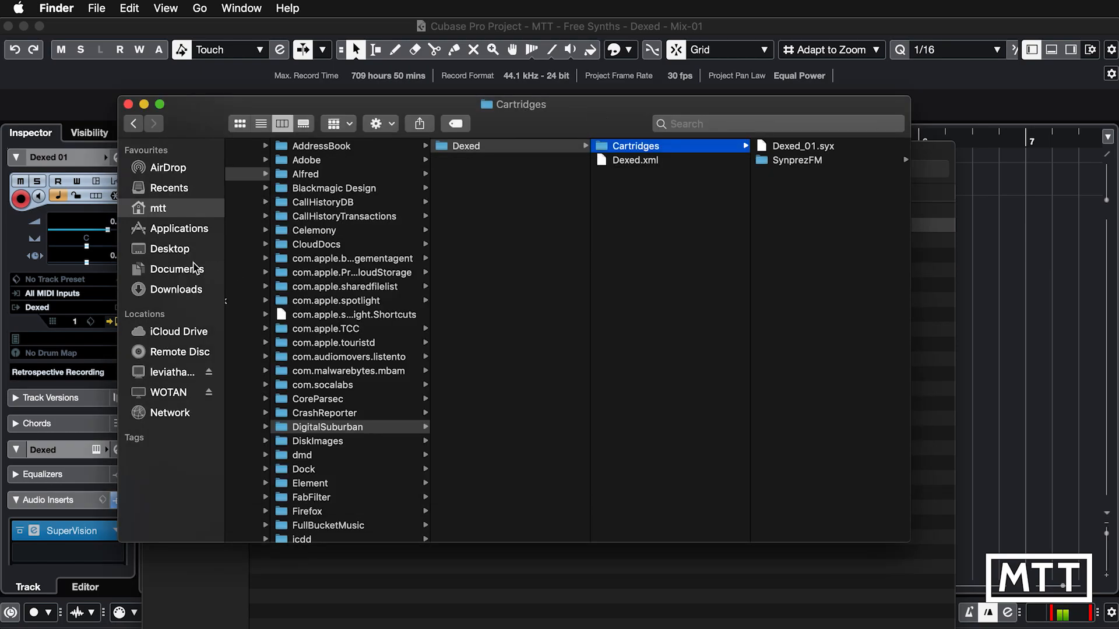
{"action": "left_click", "coordinate": [177, 289]}
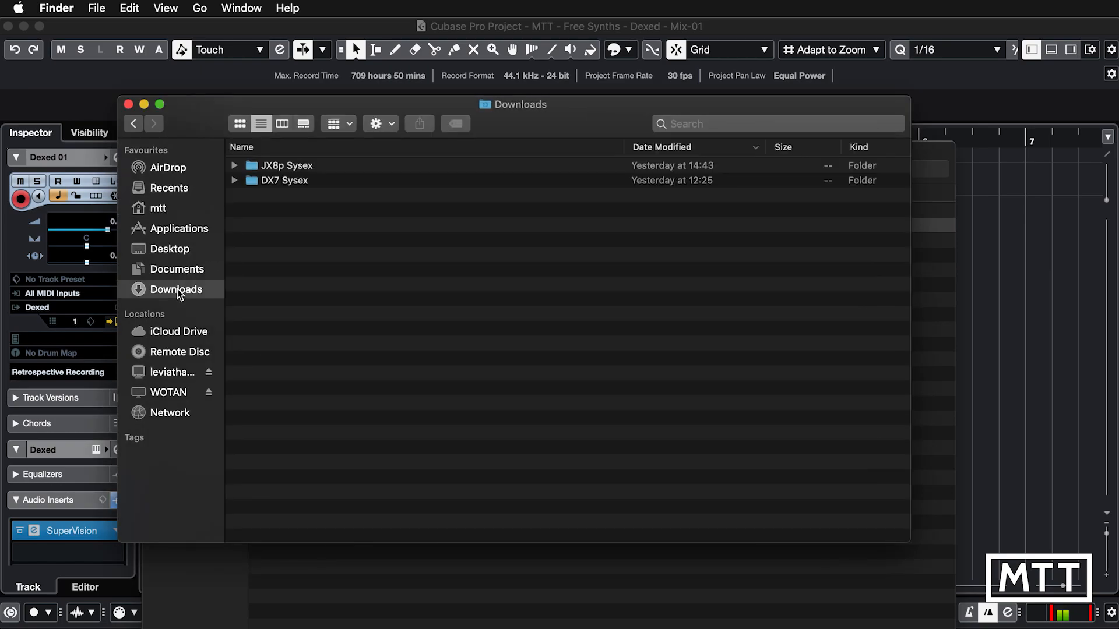
{"action": "right_click", "coordinate": [262, 182]}
{"action": "mouse_move", "coordinate": [303, 329]}
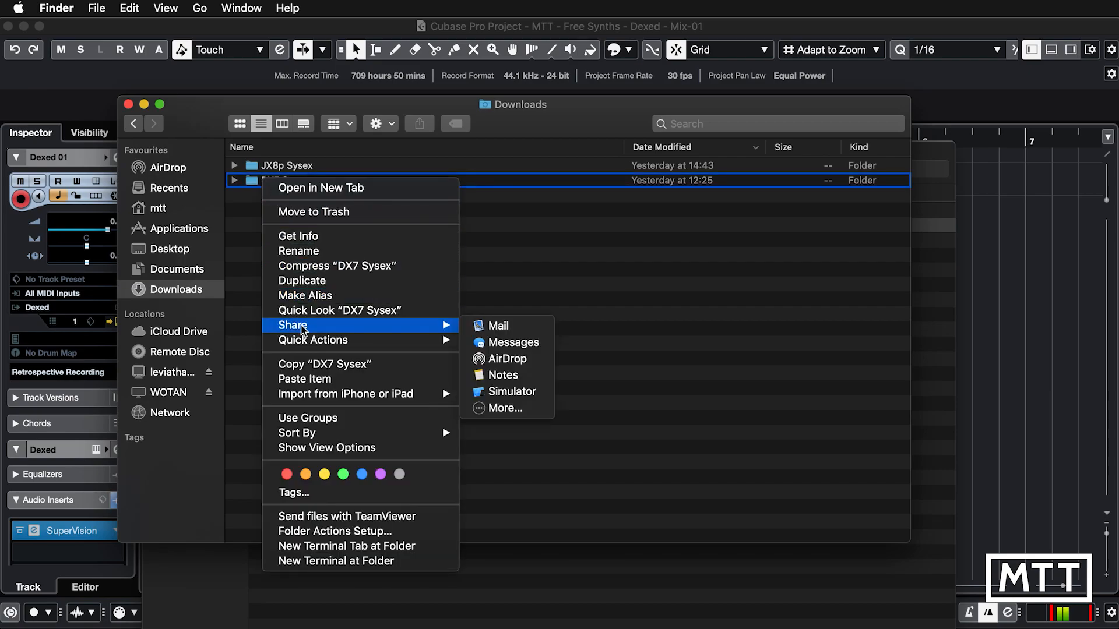
{"action": "left_click", "coordinate": [315, 364]}
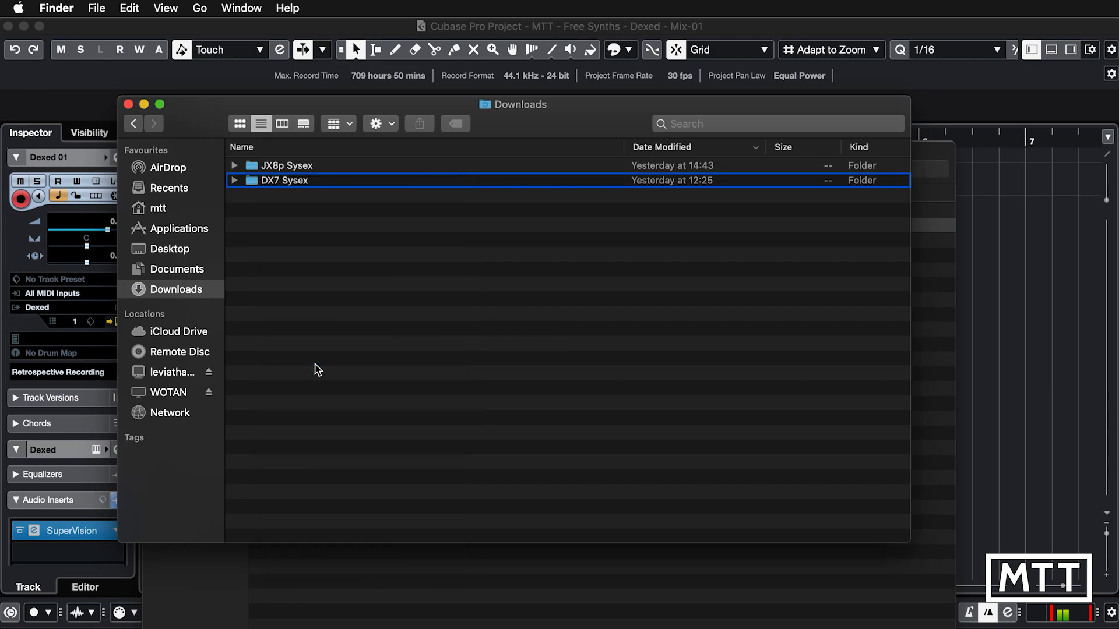
{"action": "key", "text": "super+grave"}
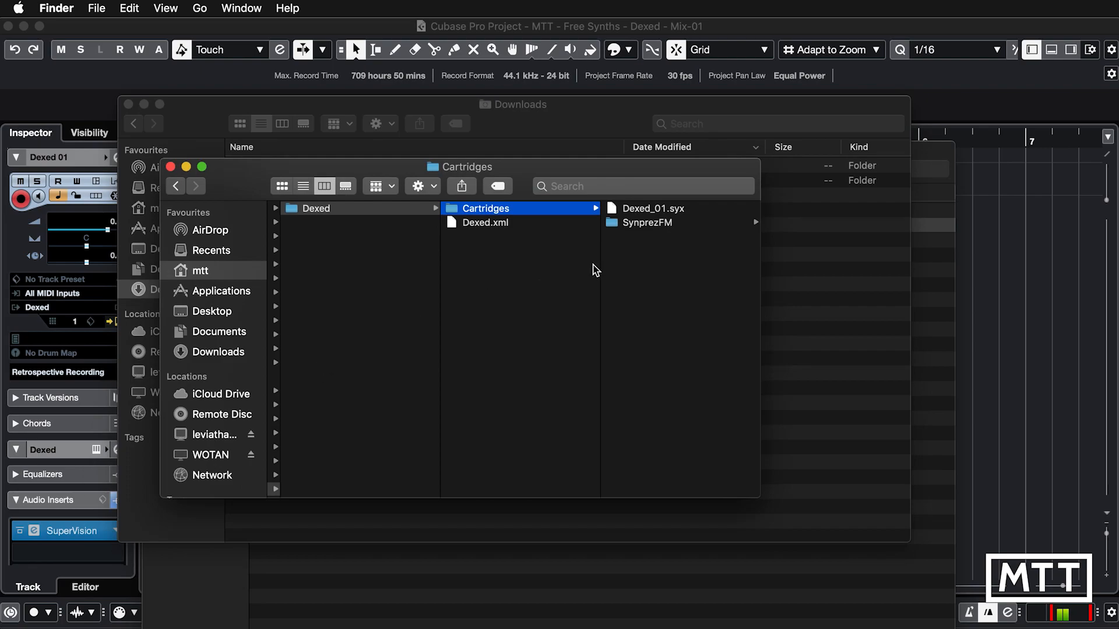
{"action": "right_click", "coordinate": [634, 267]}
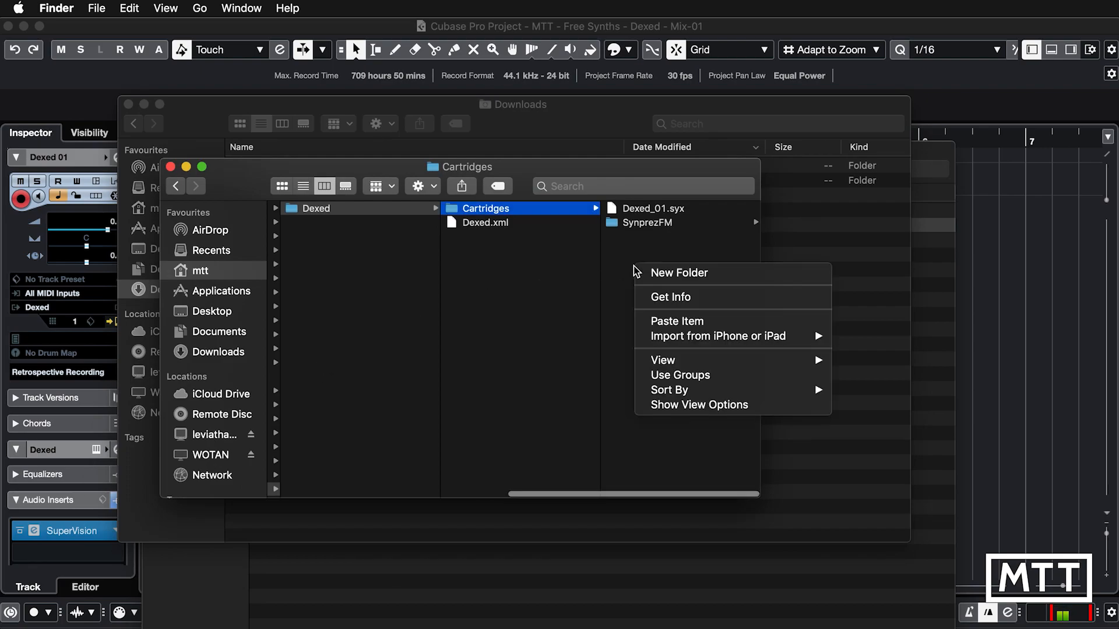
{"action": "left_click", "coordinate": [665, 322]}
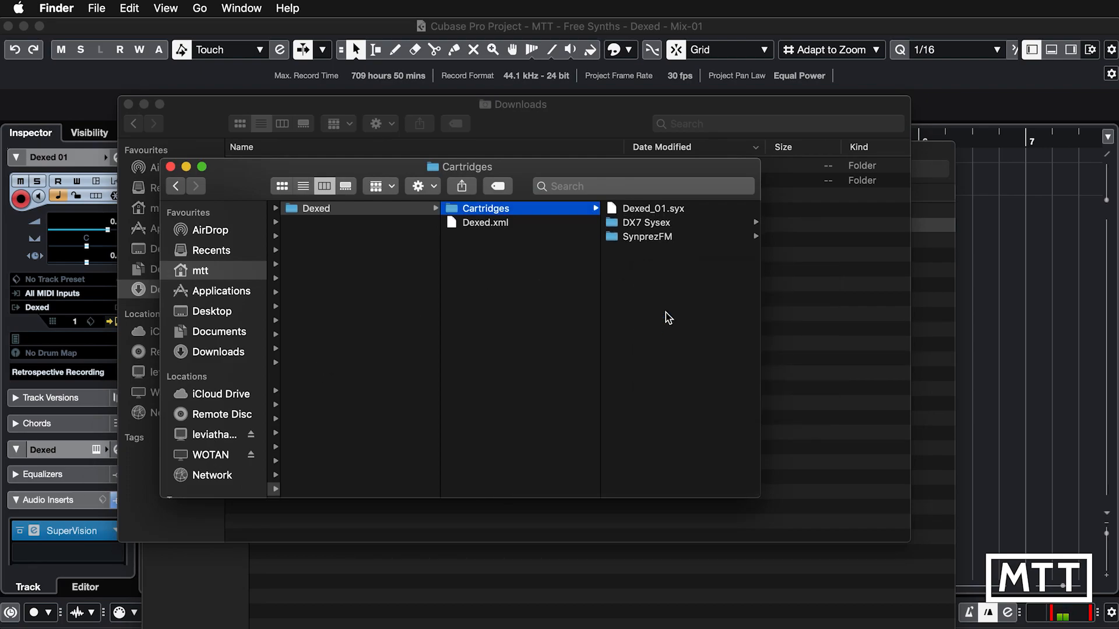
Switch back to Cubase, close the Dexed window and set the Dexed 01 track to No VST Instrument.
{"action": "left_click", "coordinate": [205, 87]}
{"action": "left_click", "coordinate": [24, 30]}
{"action": "left_click", "coordinate": [74, 307]}
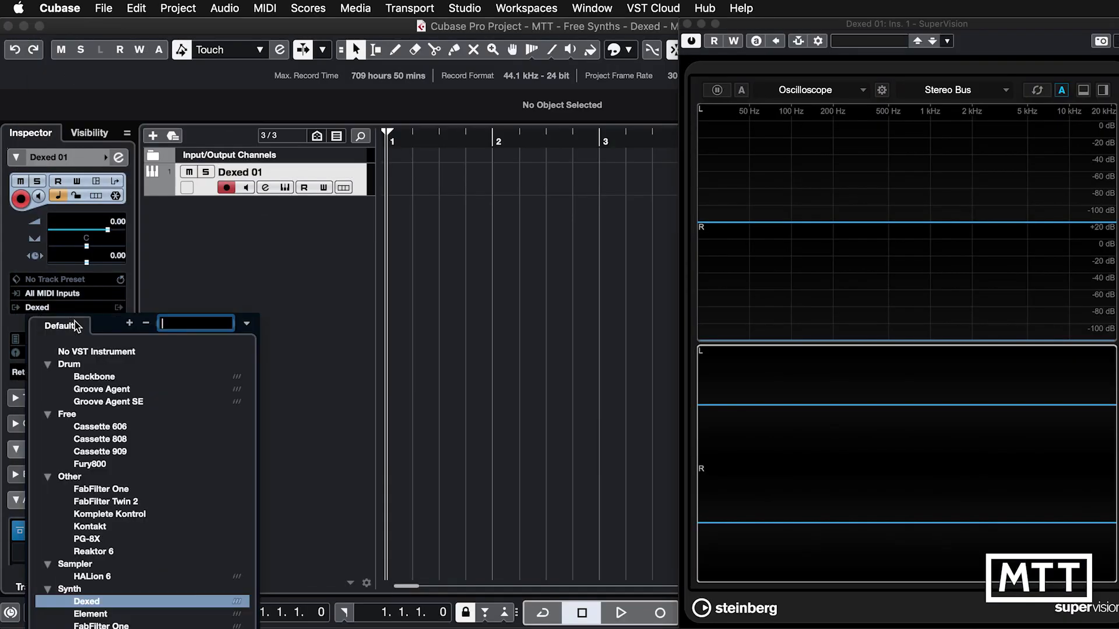
{"action": "left_click", "coordinate": [81, 353]}
{"action": "left_click", "coordinate": [645, 277]}
Reload Dexed as the track's instrument and open its cartridge browser.
{"action": "left_click", "coordinate": [76, 309]}
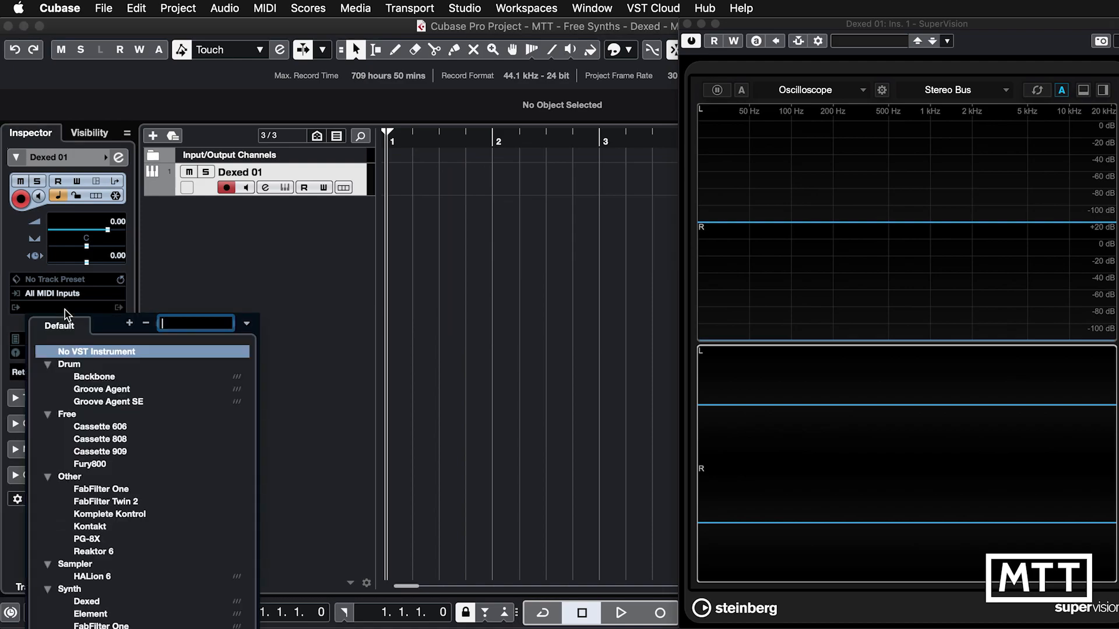
{"action": "type", "text": "de"}
{"action": "key", "text": "Return"}
{"action": "left_click", "coordinate": [43, 502]}
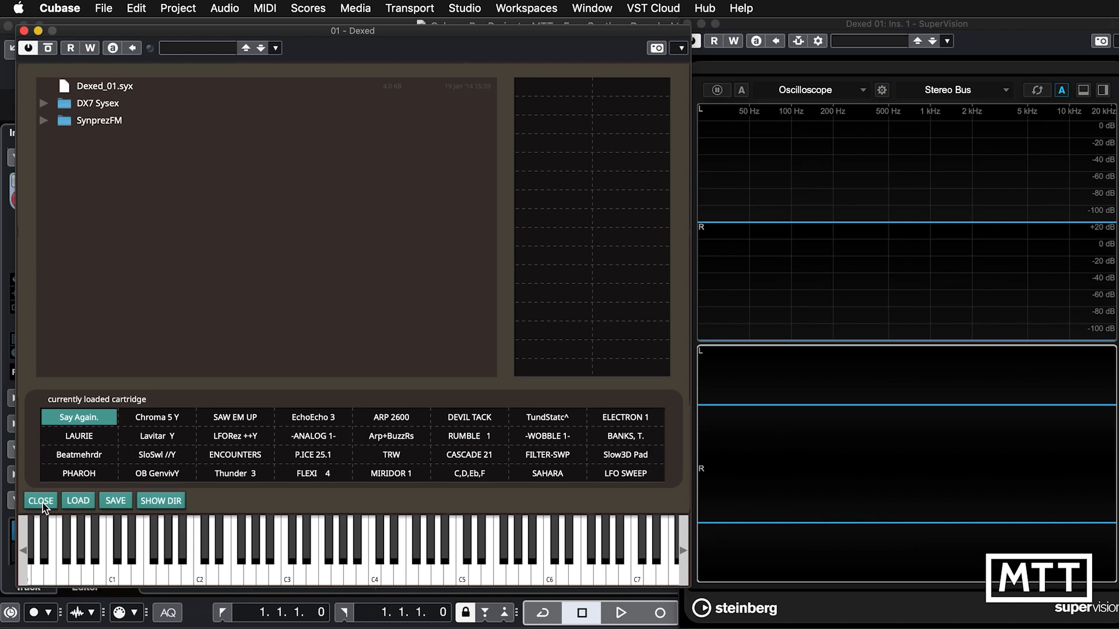
Load the bassea.syx cartridge from the DX7 Sysex folder.
{"action": "left_click", "coordinate": [44, 104]}
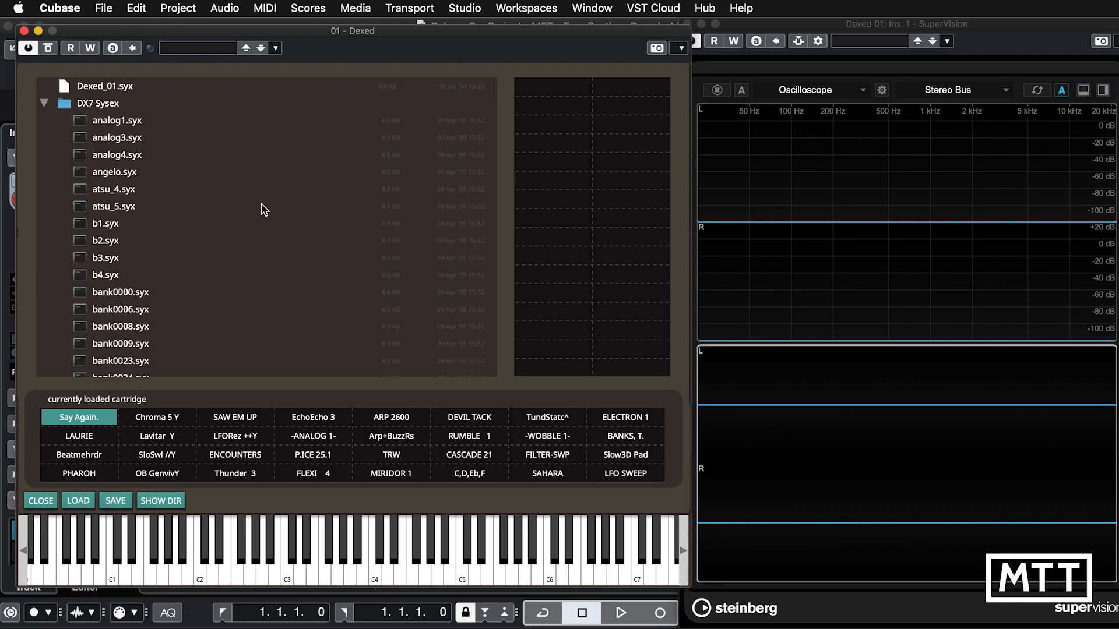
{"action": "scroll", "coordinate": [169, 215], "scroll_direction": "down", "scroll_amount": 5}
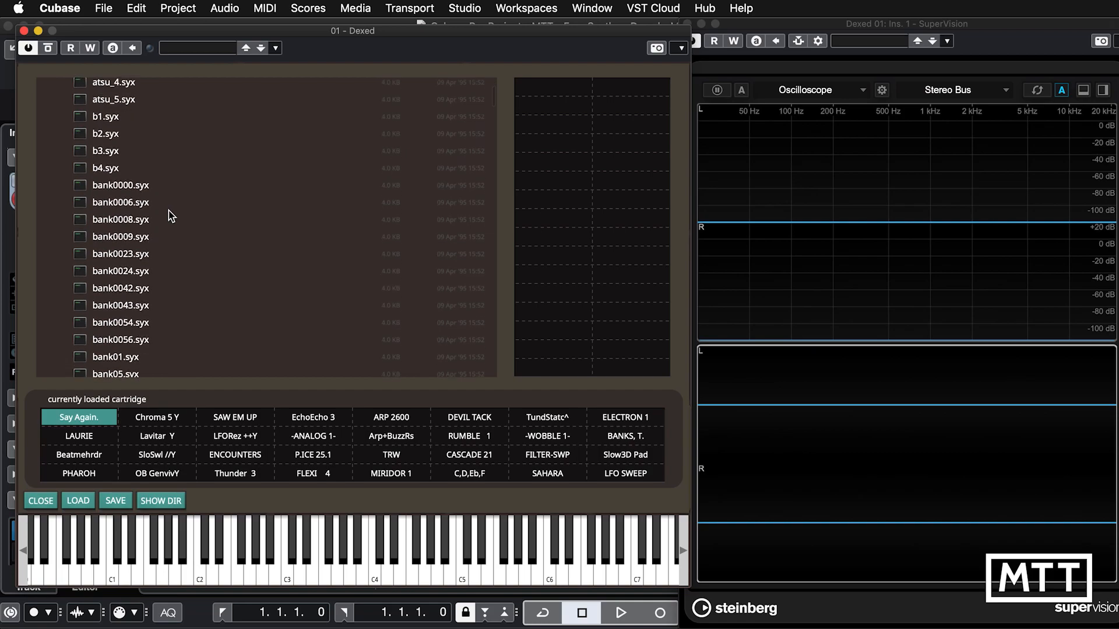
{"action": "scroll", "coordinate": [169, 213], "scroll_direction": "down", "scroll_amount": 10}
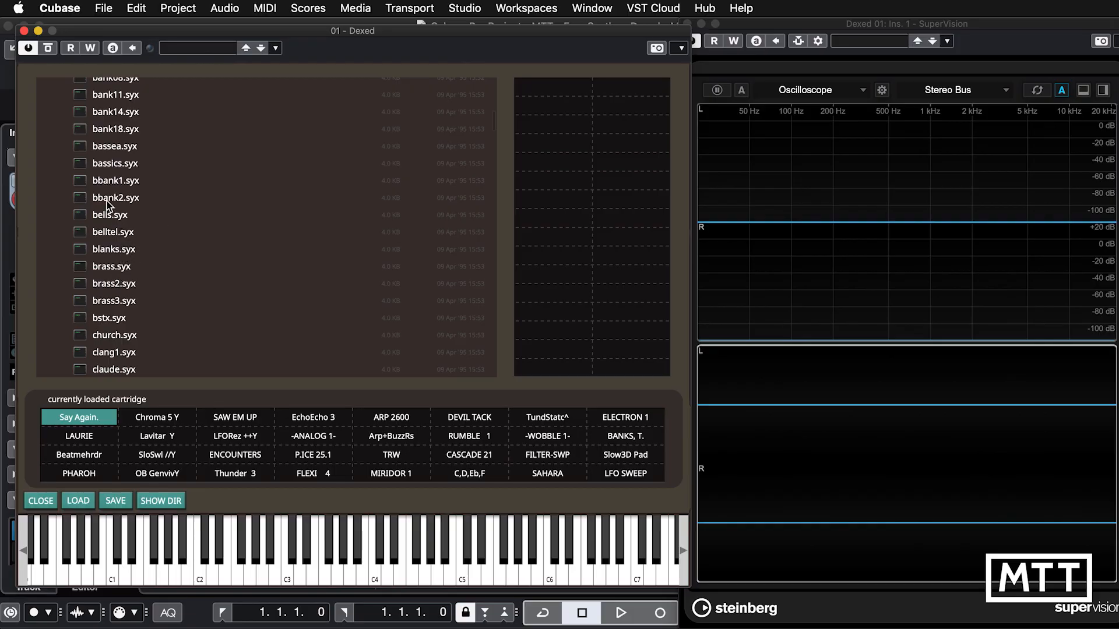
{"action": "double_click", "coordinate": [107, 149]}
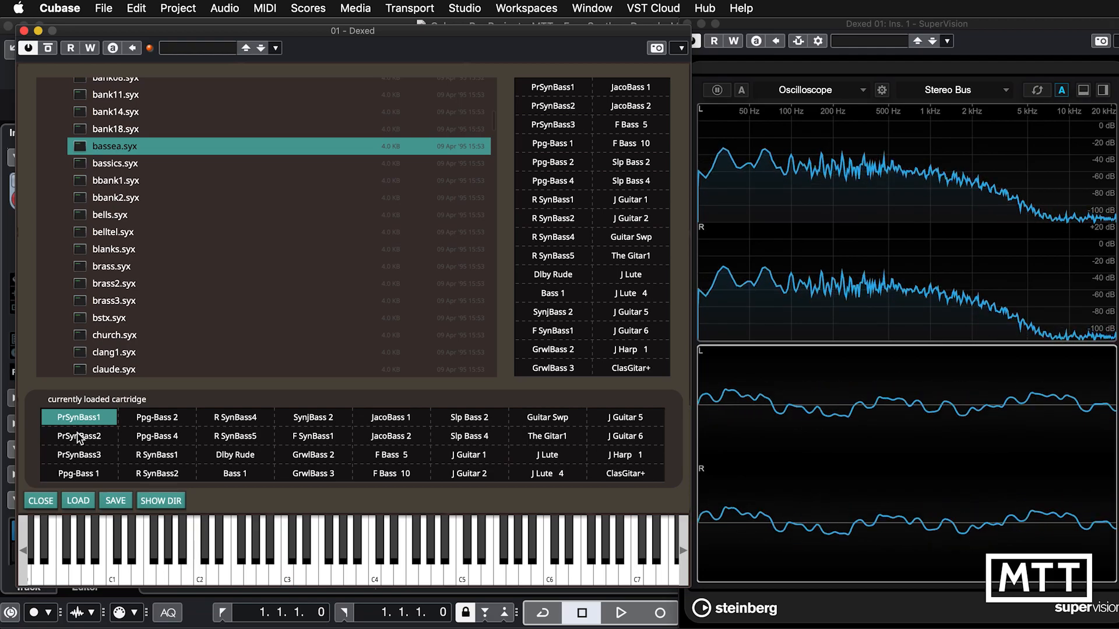
Audition the PrSynBass2, PrSynBass3, Ppg-Bass 1 and Ppg-Bass 2 presets from the loaded cartridge.
{"action": "left_click", "coordinate": [79, 437]}
{"action": "left_click", "coordinate": [87, 454]}
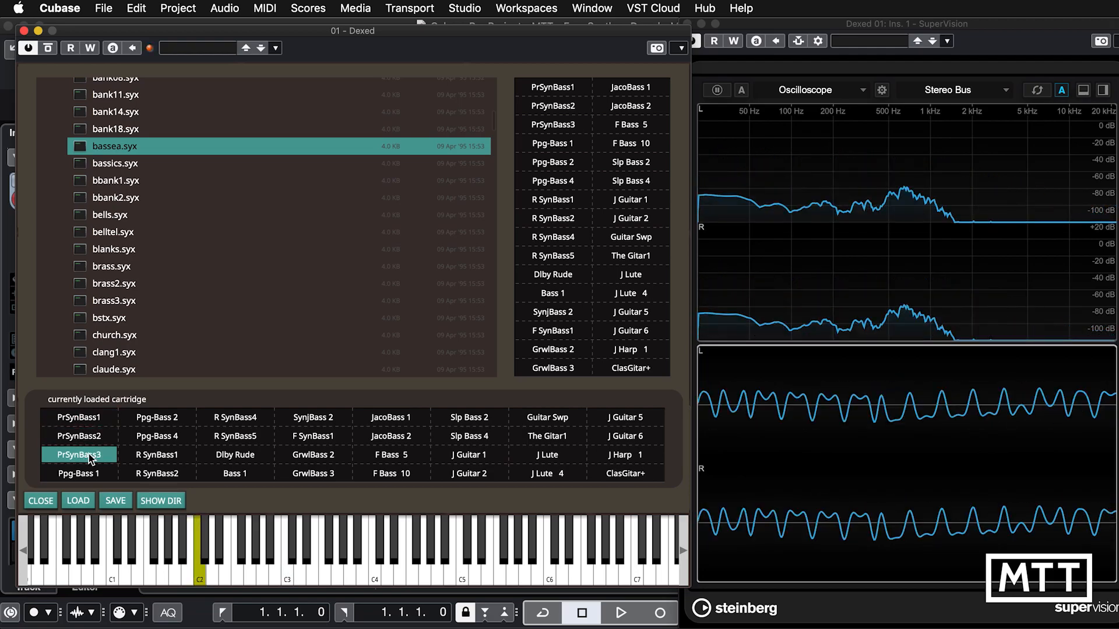
{"action": "left_click", "coordinate": [88, 473]}
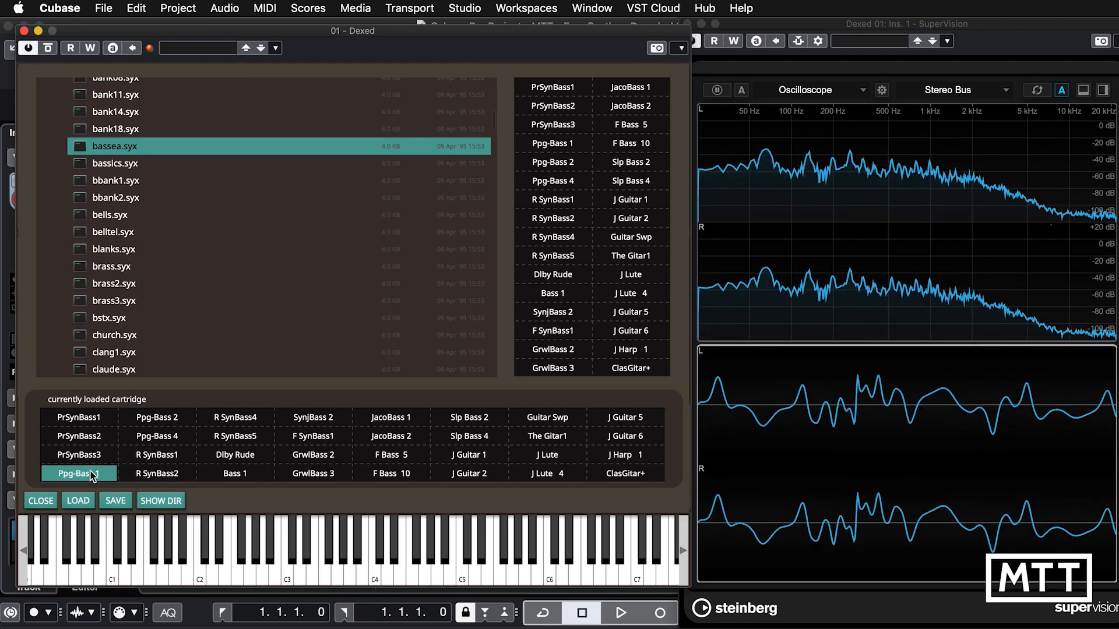
{"action": "left_click", "coordinate": [167, 418]}
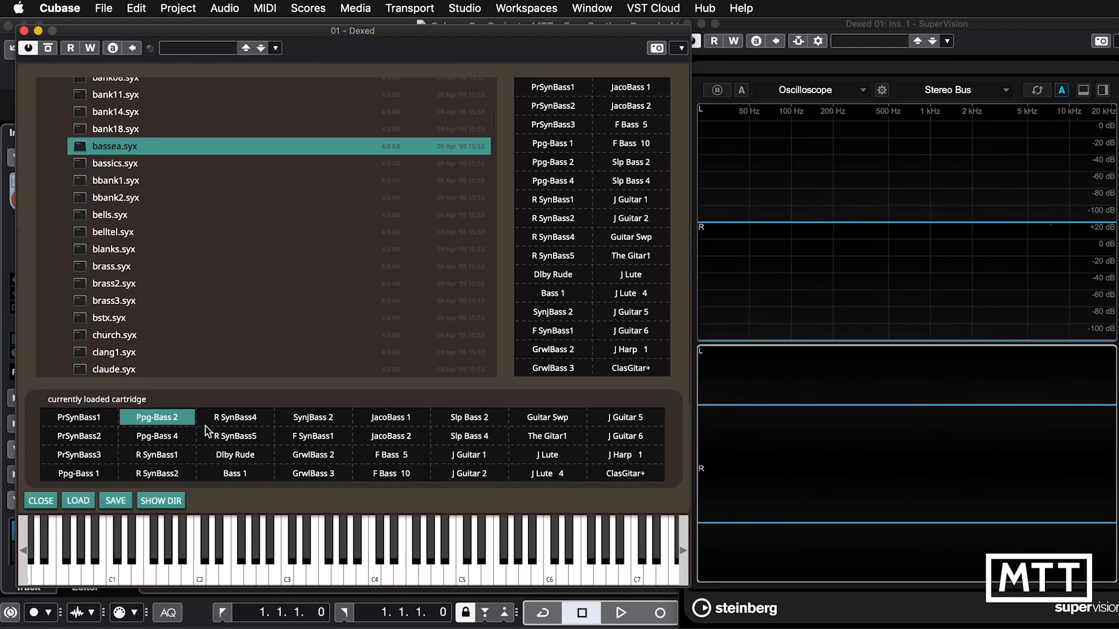
Find the dxoc01.syx cartridge in the DX7 Sysex file list and load it.
{"action": "scroll", "coordinate": [179, 278], "scroll_direction": "down", "scroll_amount": 3}
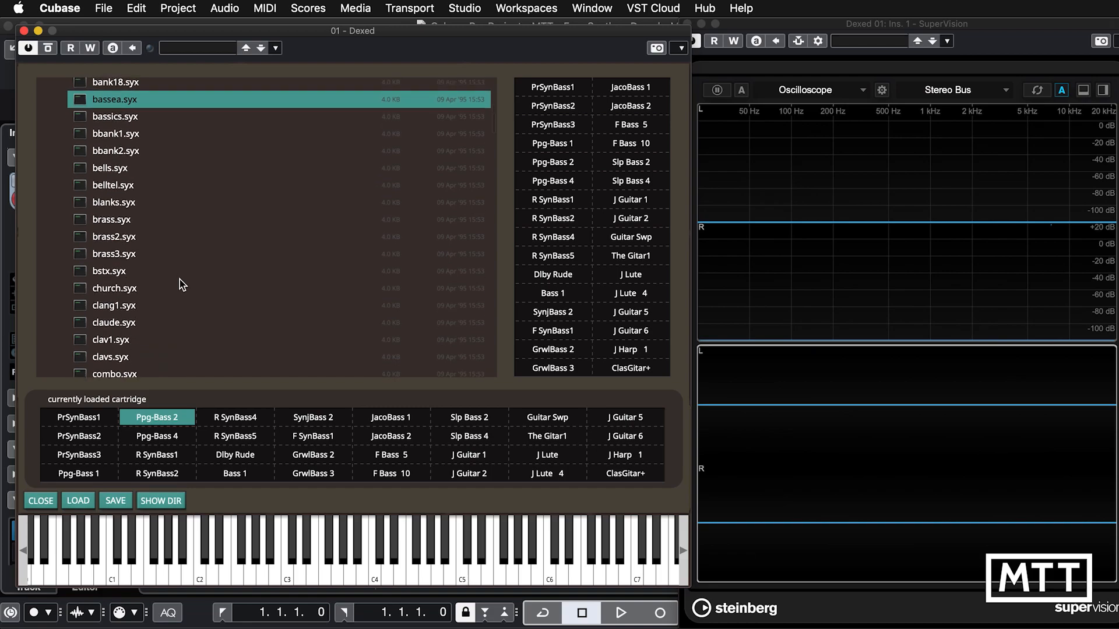
{"action": "scroll", "coordinate": [180, 278], "scroll_direction": "down", "scroll_amount": 6}
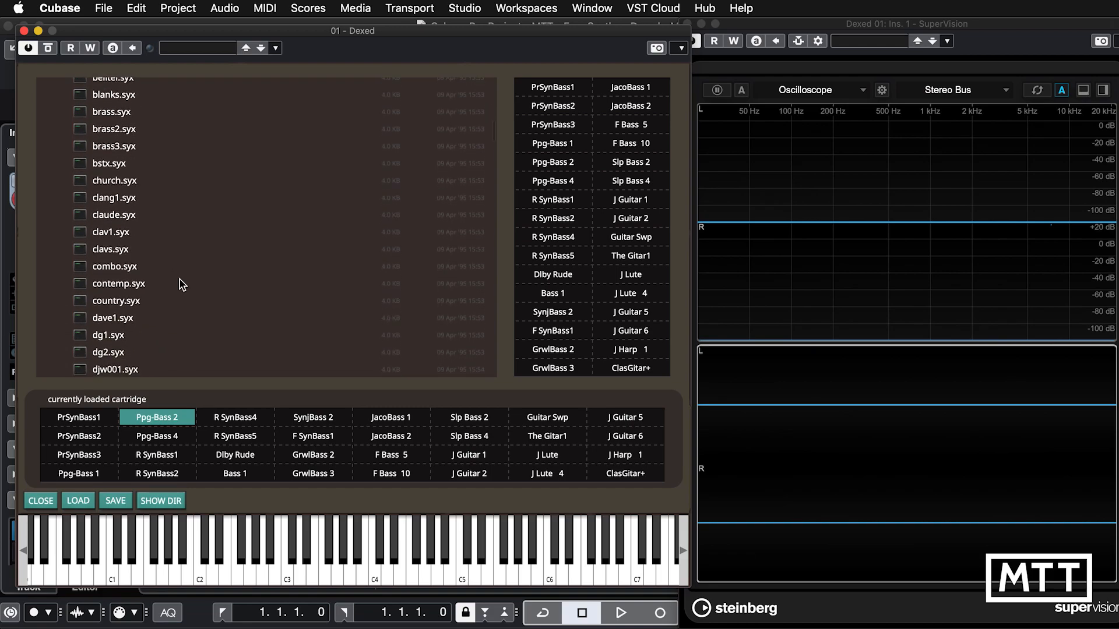
{"action": "scroll", "coordinate": [180, 278], "scroll_direction": "down", "scroll_amount": 11}
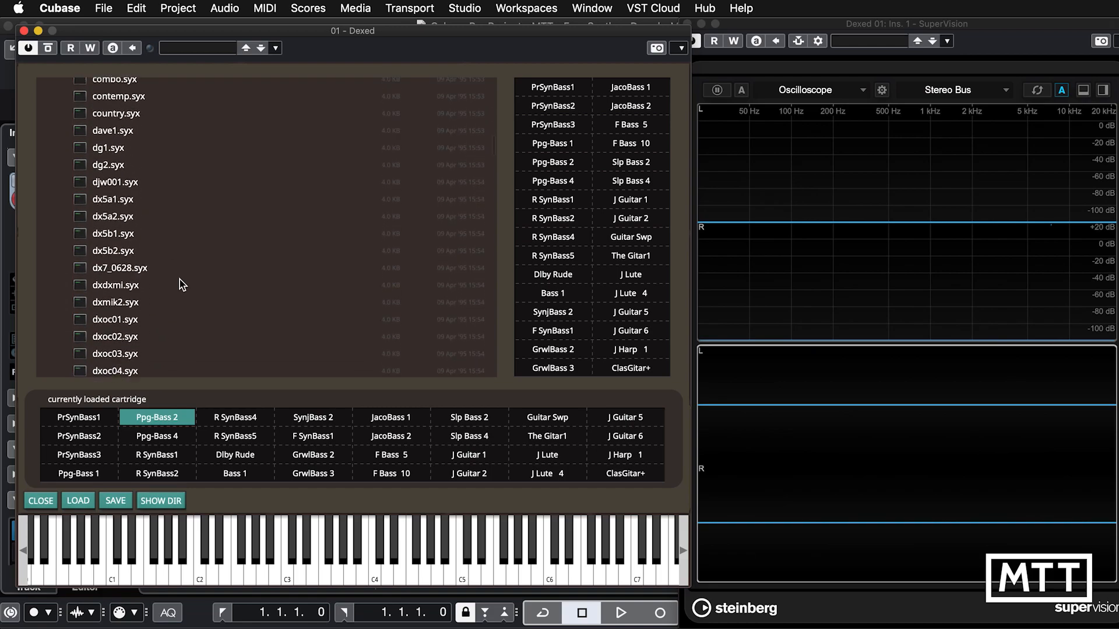
{"action": "scroll", "coordinate": [179, 278], "scroll_direction": "down", "scroll_amount": 7}
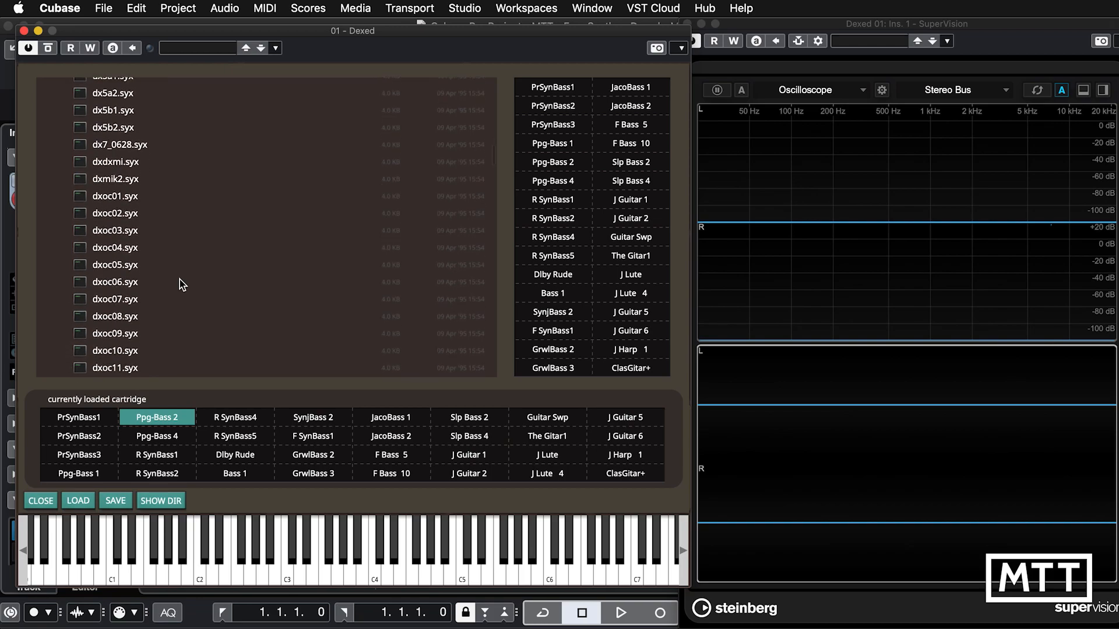
{"action": "scroll", "coordinate": [179, 278], "scroll_direction": "down", "scroll_amount": 4}
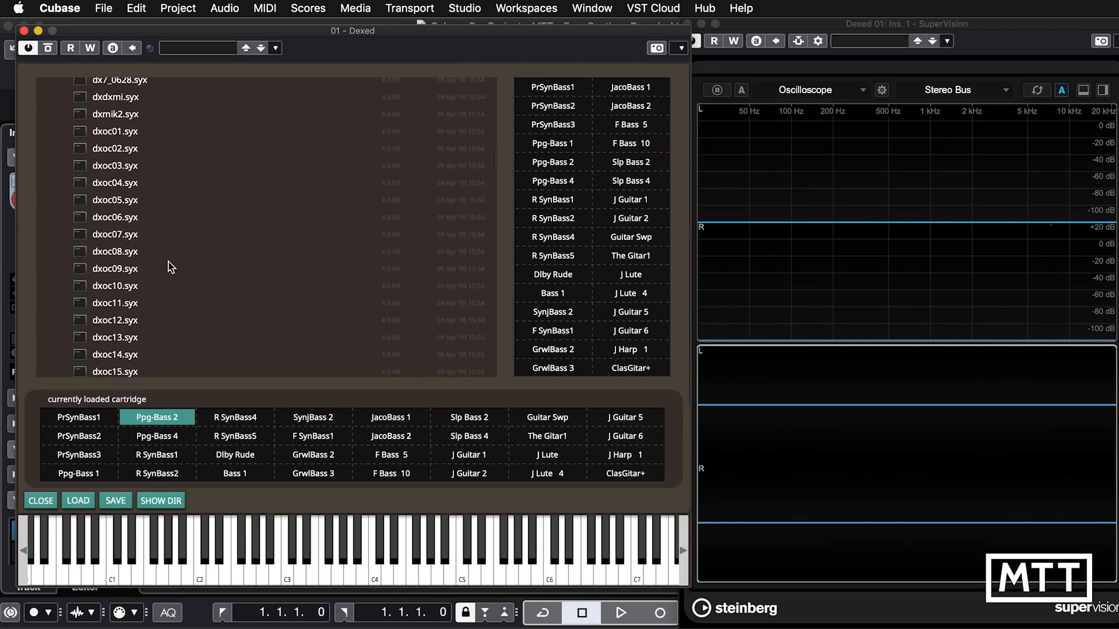
{"action": "left_click", "coordinate": [116, 132]}
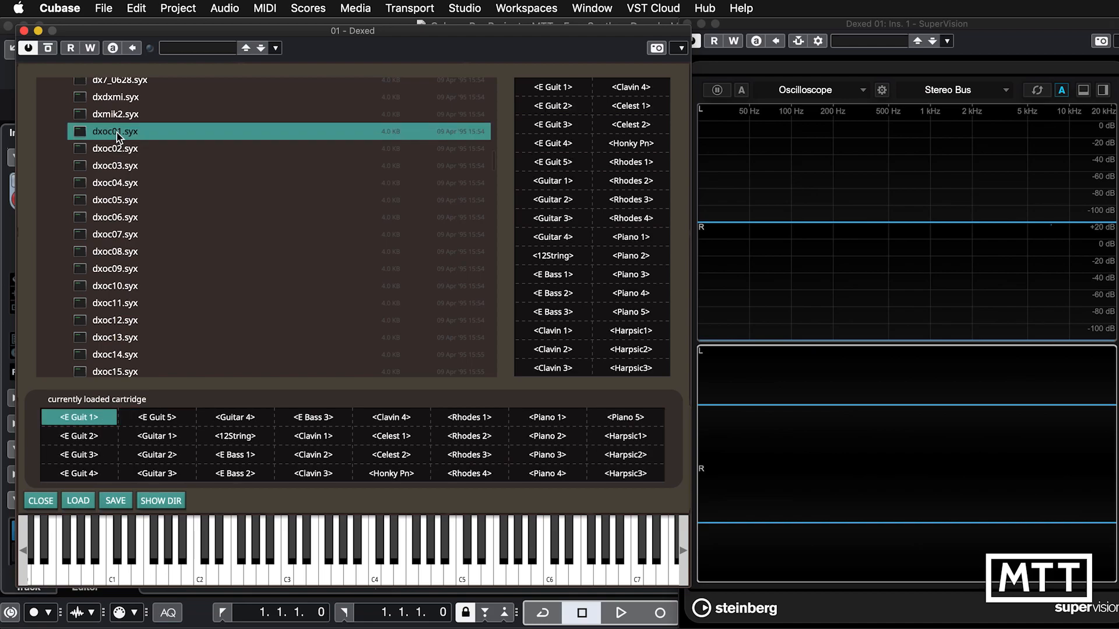
Audition the <E Guit 2> and <E Guit 5> presets, and load the dxoc04.syx cartridge.
{"action": "left_click", "coordinate": [85, 436]}
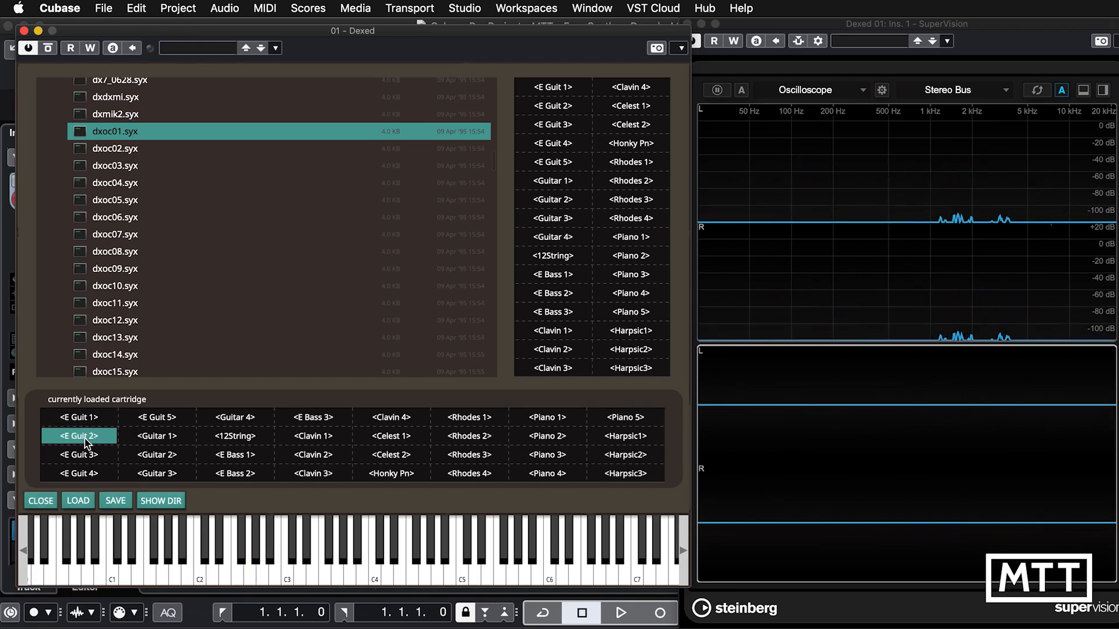
{"action": "left_click", "coordinate": [159, 418]}
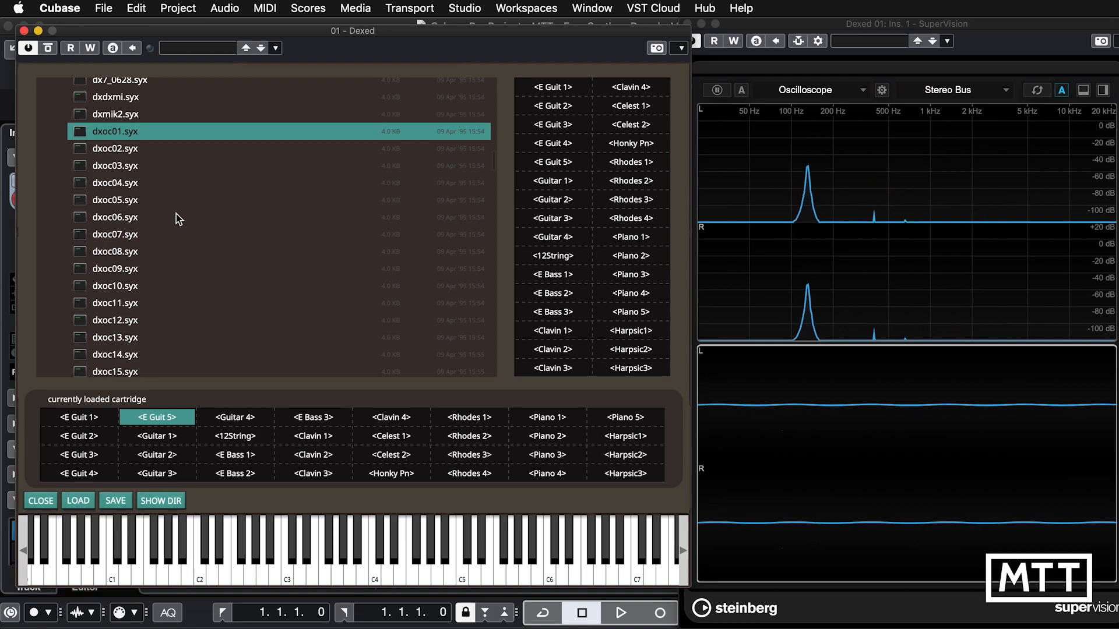
{"action": "left_click", "coordinate": [106, 184]}
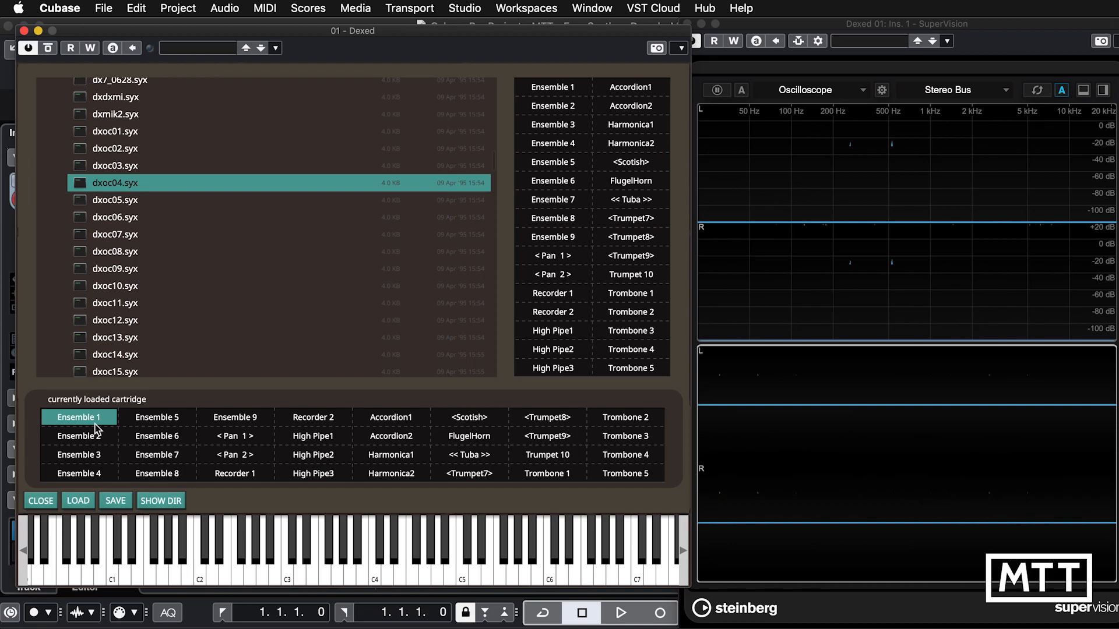
Load the keys.syx cartridge from the file list and select its POWERCHORD preset.
{"action": "scroll", "coordinate": [134, 356], "scroll_direction": "down", "scroll_amount": 15}
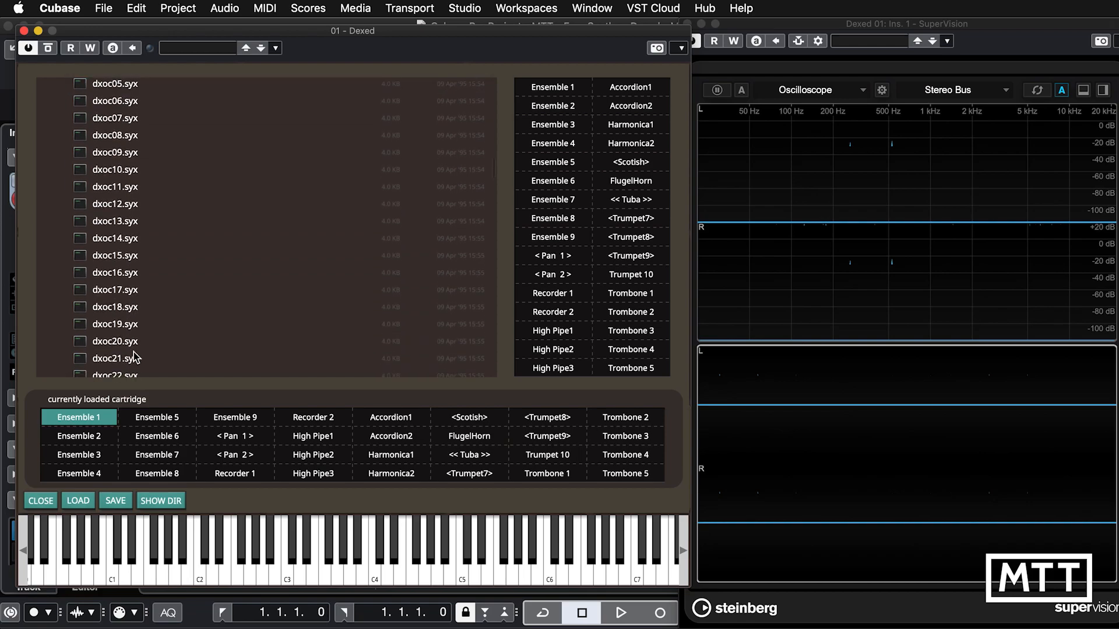
{"action": "scroll", "coordinate": [134, 357], "scroll_direction": "down", "scroll_amount": 10}
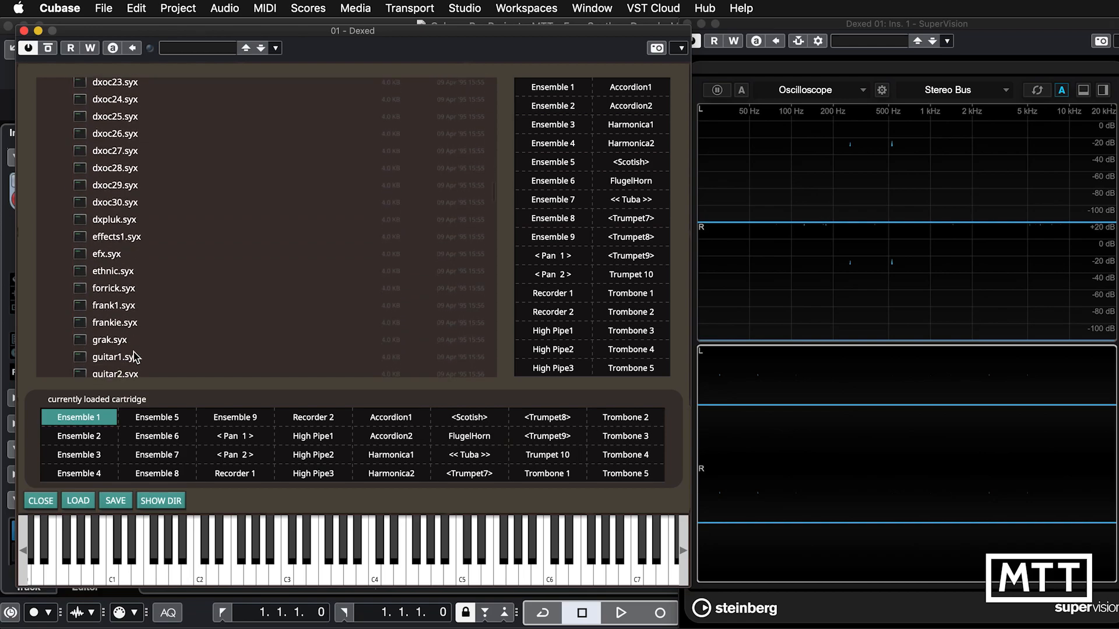
{"action": "scroll", "coordinate": [134, 357], "scroll_direction": "down", "scroll_amount": 5}
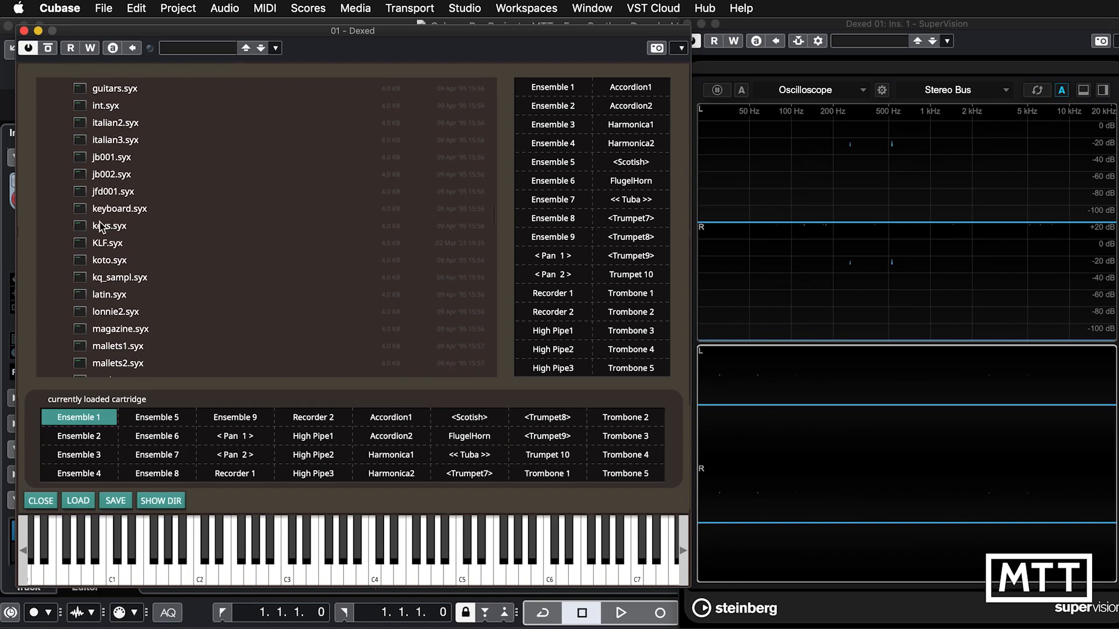
{"action": "double_click", "coordinate": [101, 227]}
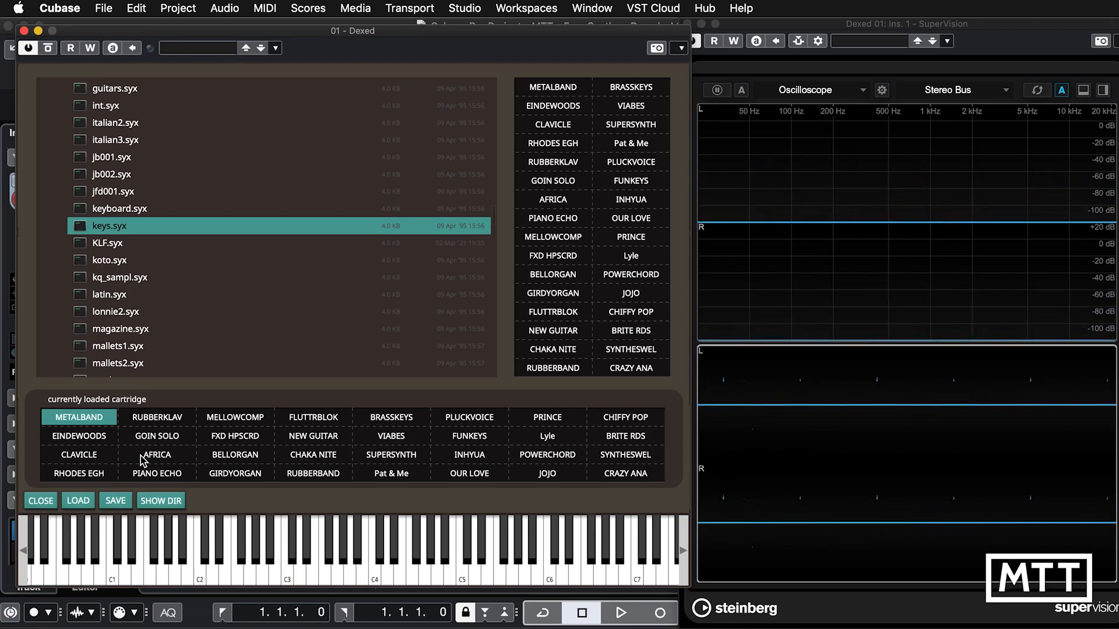
{"action": "left_click", "coordinate": [542, 460]}
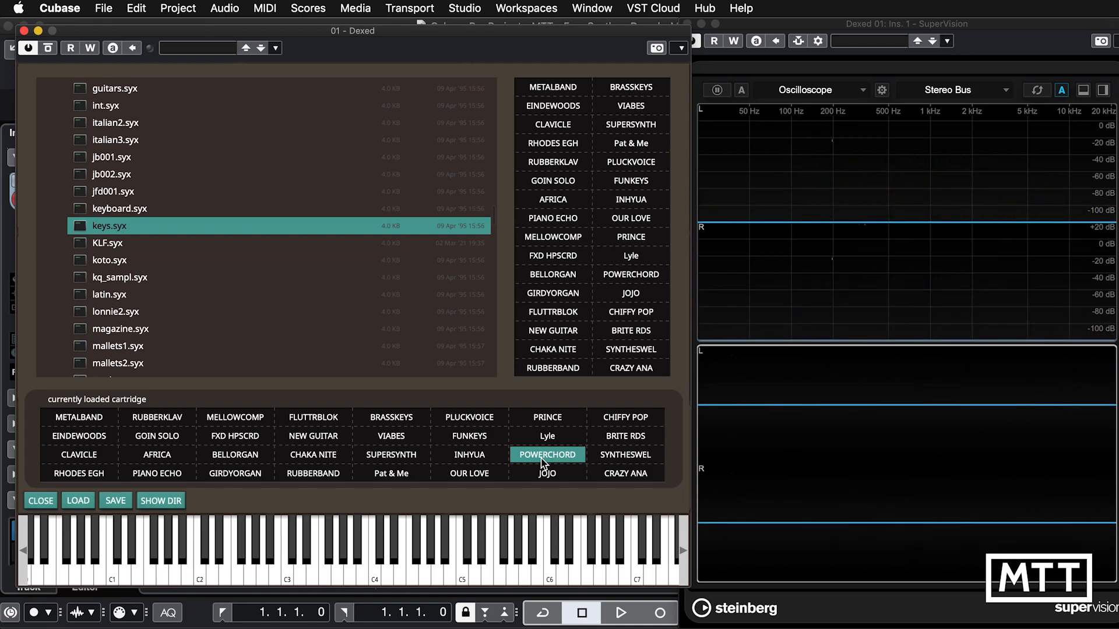
Load the KLF.syx cartridge and select its *Synclav.1 preset.
{"action": "left_click", "coordinate": [101, 245]}
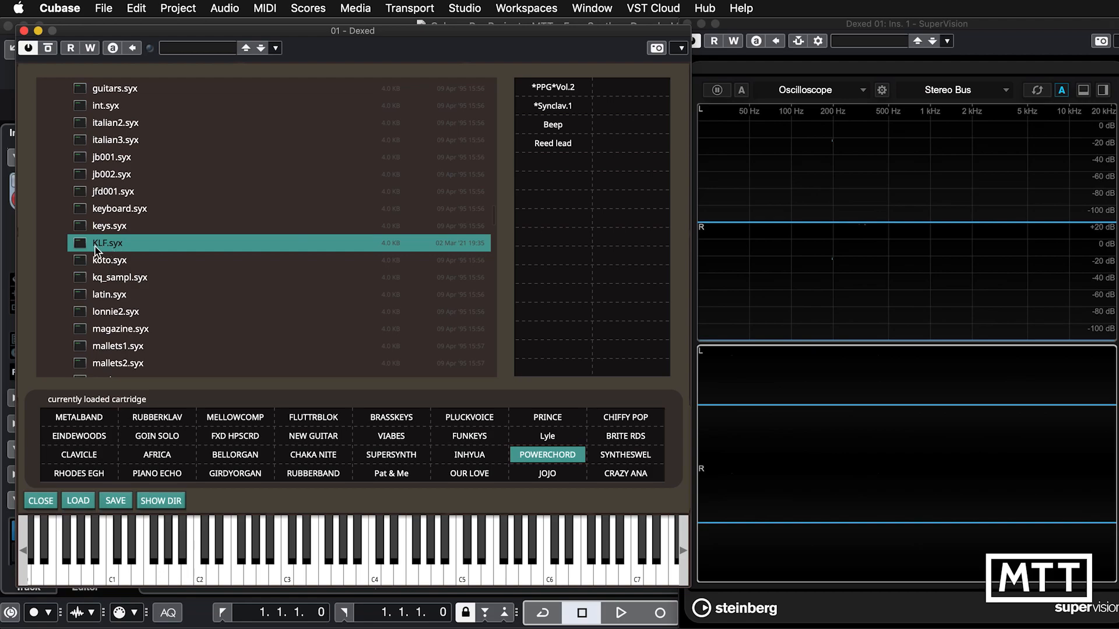
{"action": "double_click", "coordinate": [85, 246]}
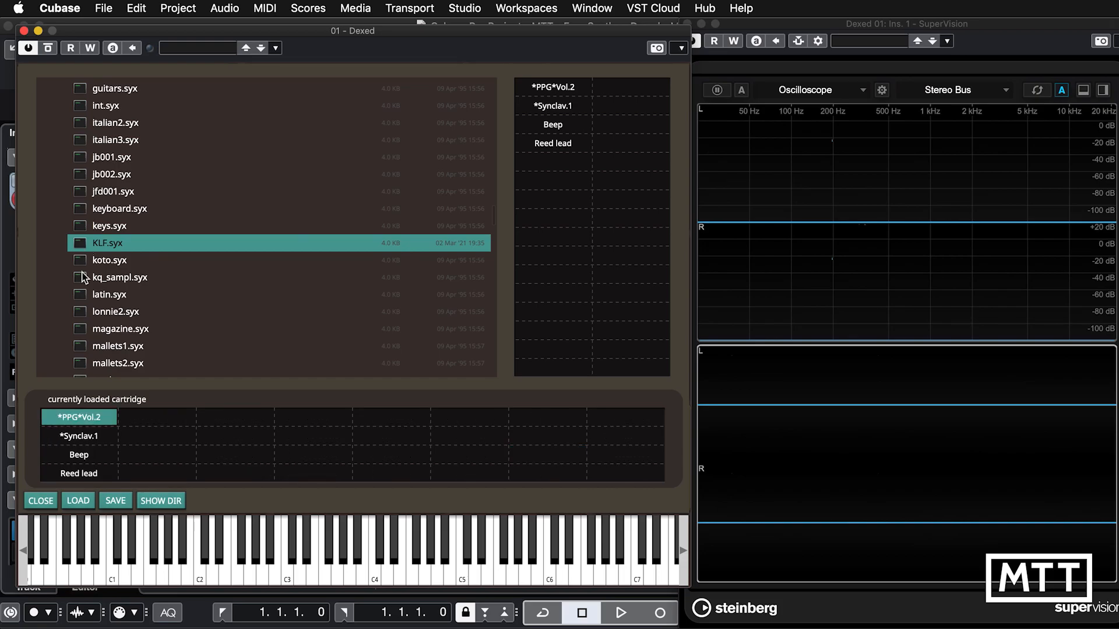
{"action": "left_click", "coordinate": [83, 436]}
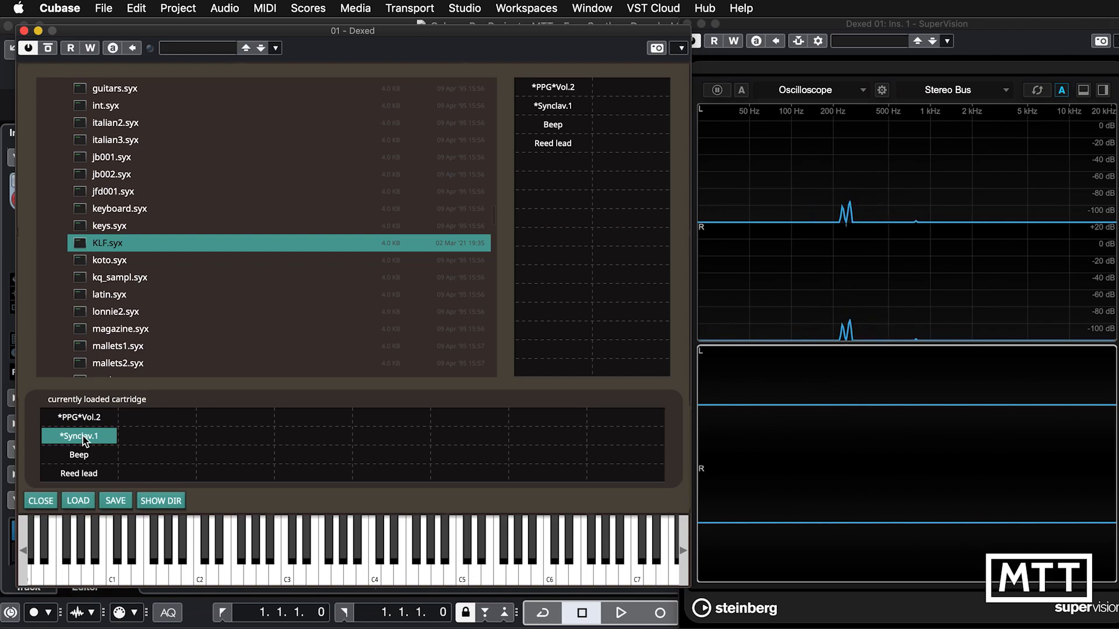
Load the organ1.syx cartridge from the file list and select its O R G A N preset.
{"action": "scroll", "coordinate": [175, 329], "scroll_direction": "down", "scroll_amount": 5}
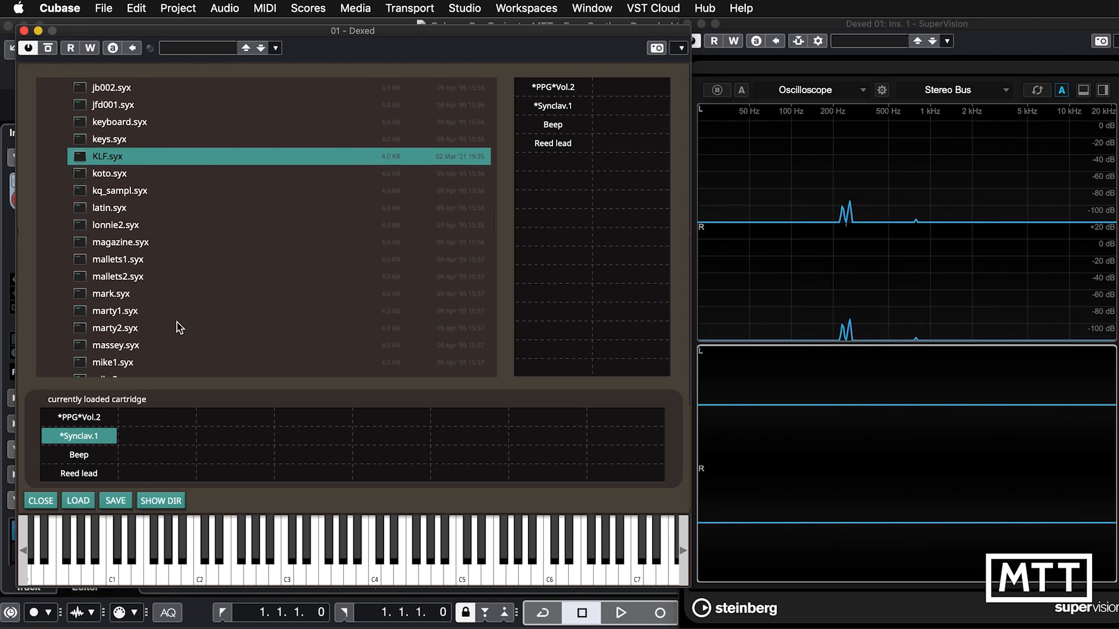
{"action": "scroll", "coordinate": [179, 327], "scroll_direction": "down", "scroll_amount": 10}
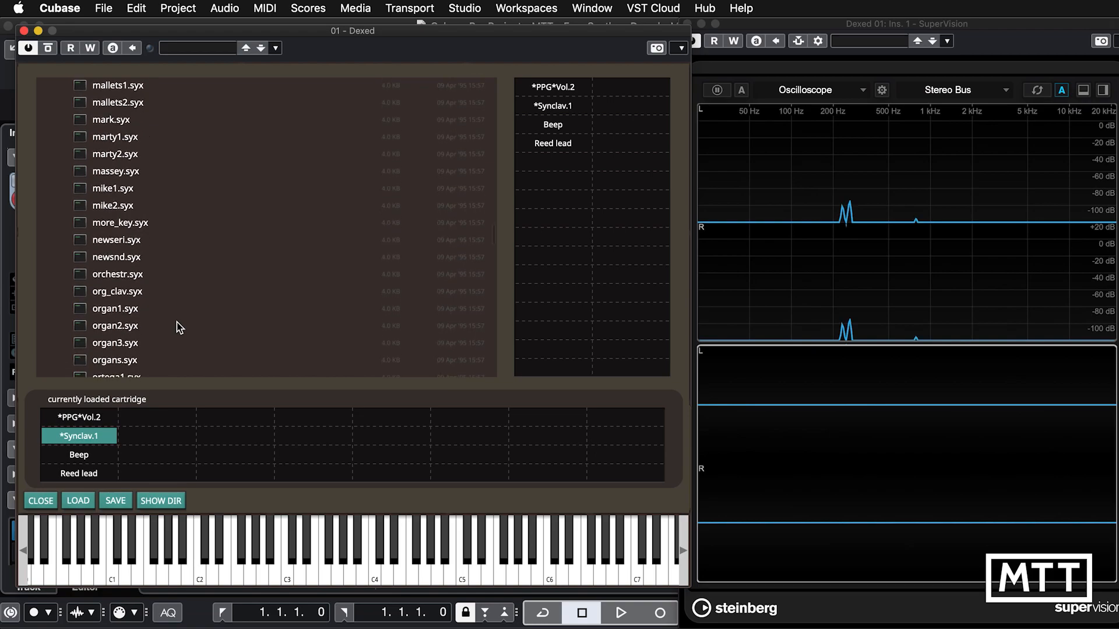
{"action": "scroll", "coordinate": [179, 328], "scroll_direction": "down", "scroll_amount": 7}
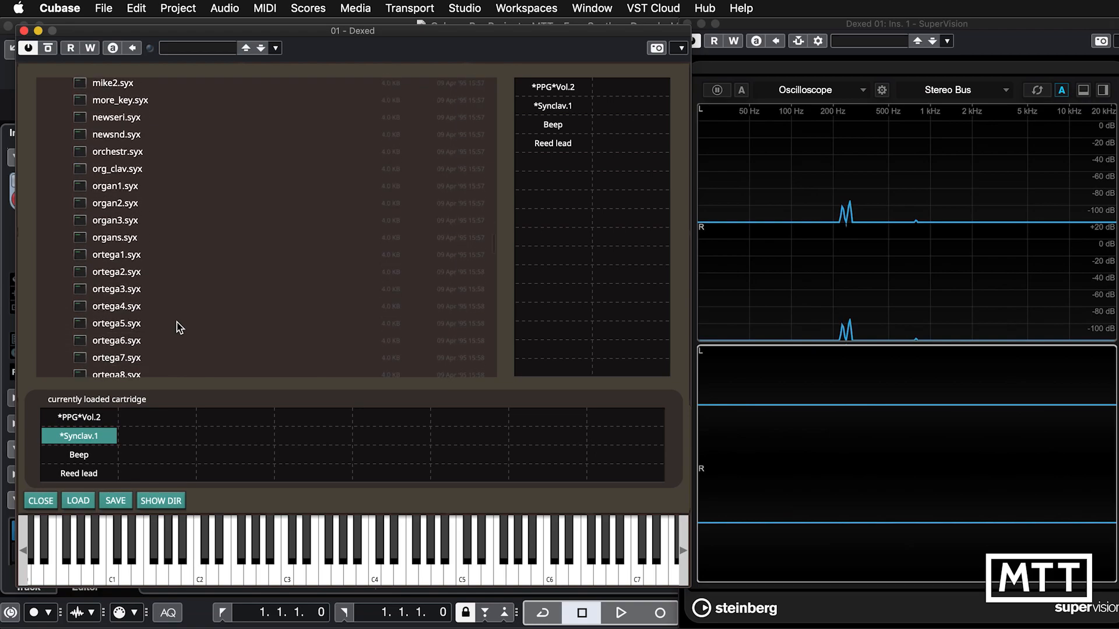
{"action": "left_click", "coordinate": [104, 191]}
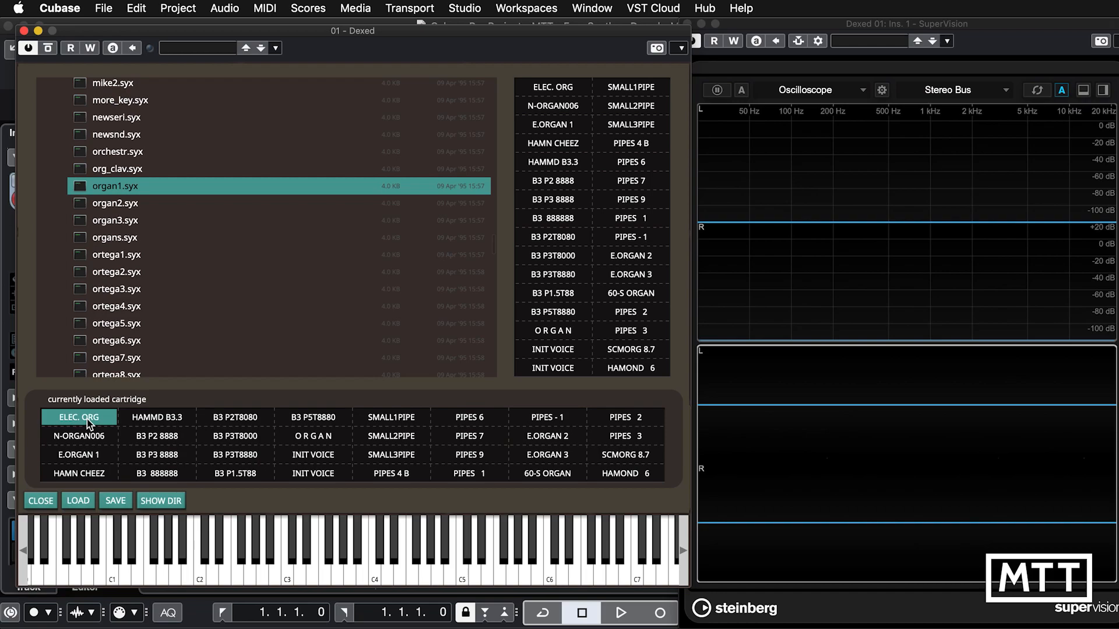
{"action": "left_click", "coordinate": [320, 438]}
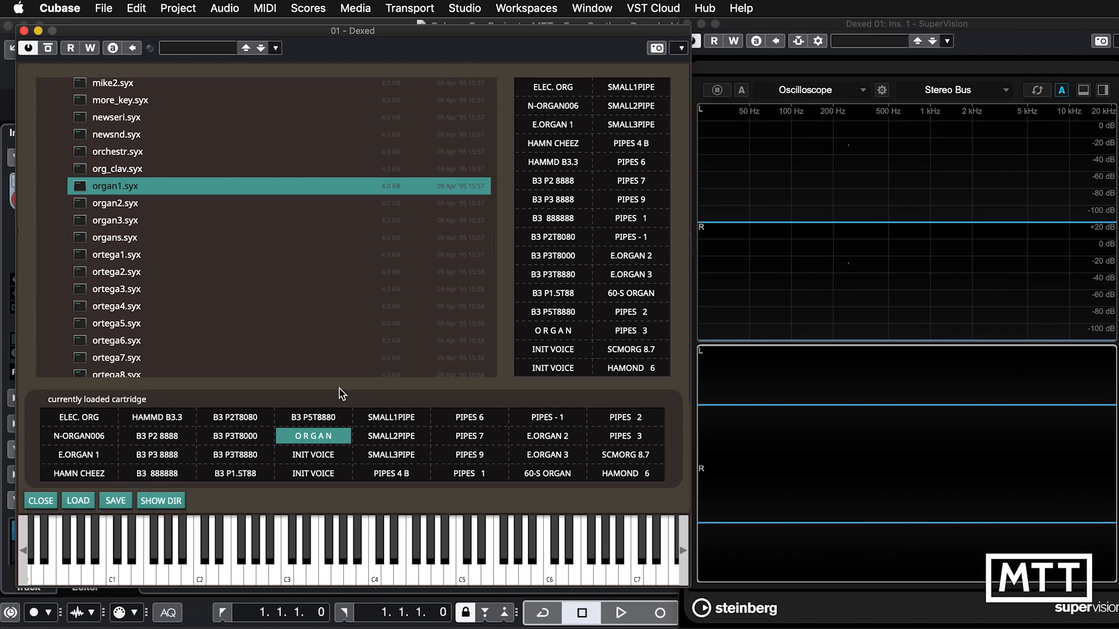
Find the rhodes1.syx cartridge further down the file list and load it.
{"action": "scroll", "coordinate": [290, 319], "scroll_direction": "down", "scroll_amount": 5}
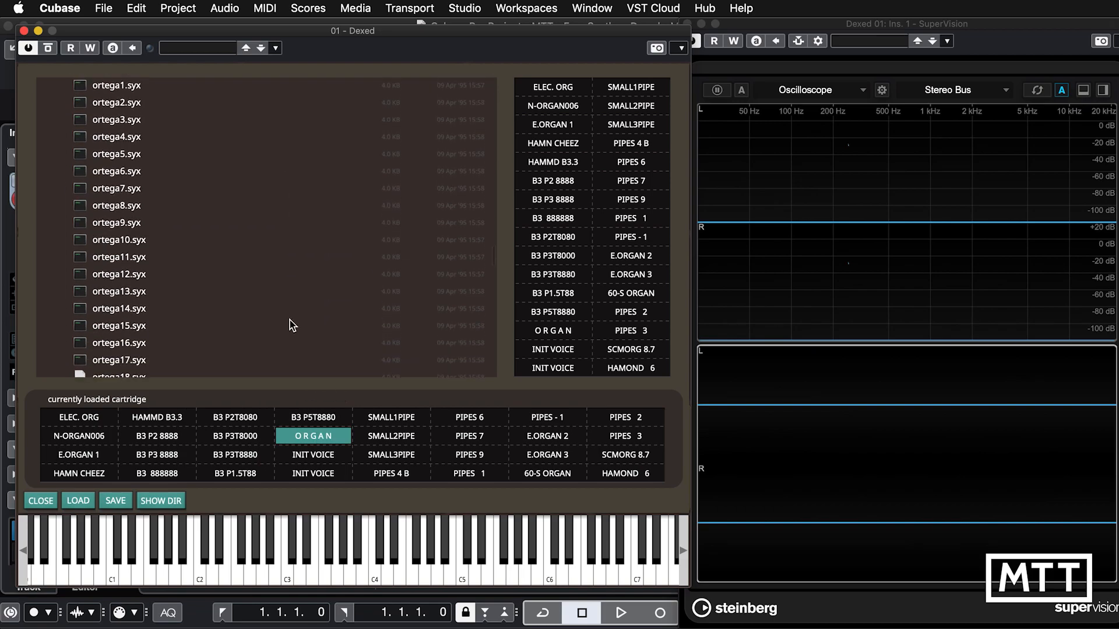
{"action": "scroll", "coordinate": [292, 325], "scroll_direction": "down", "scroll_amount": 4}
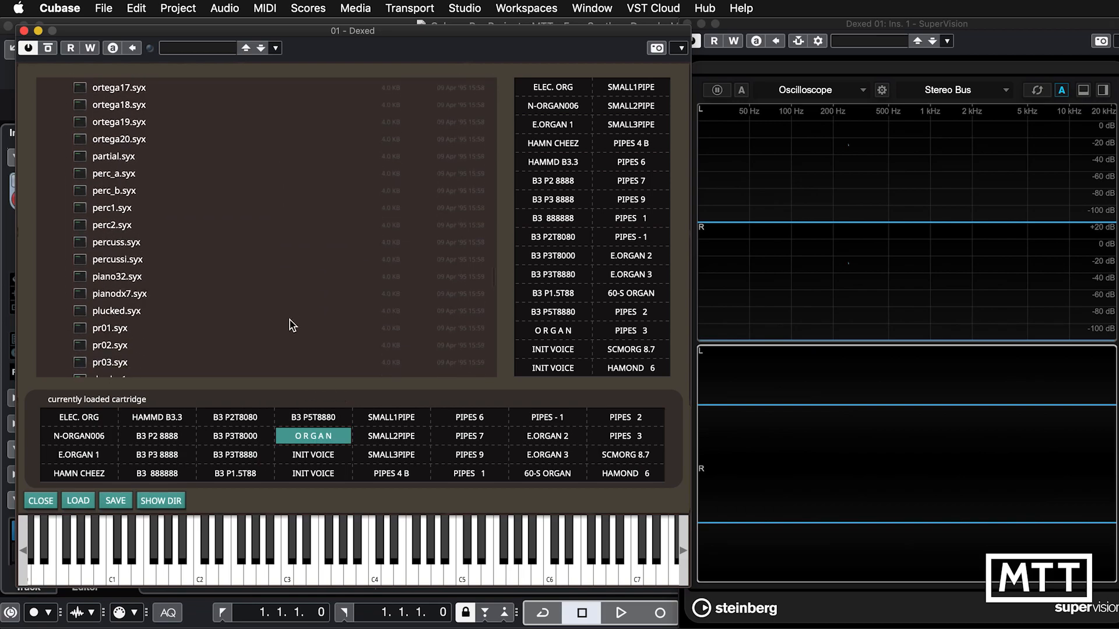
{"action": "scroll", "coordinate": [292, 324], "scroll_direction": "down", "scroll_amount": 5}
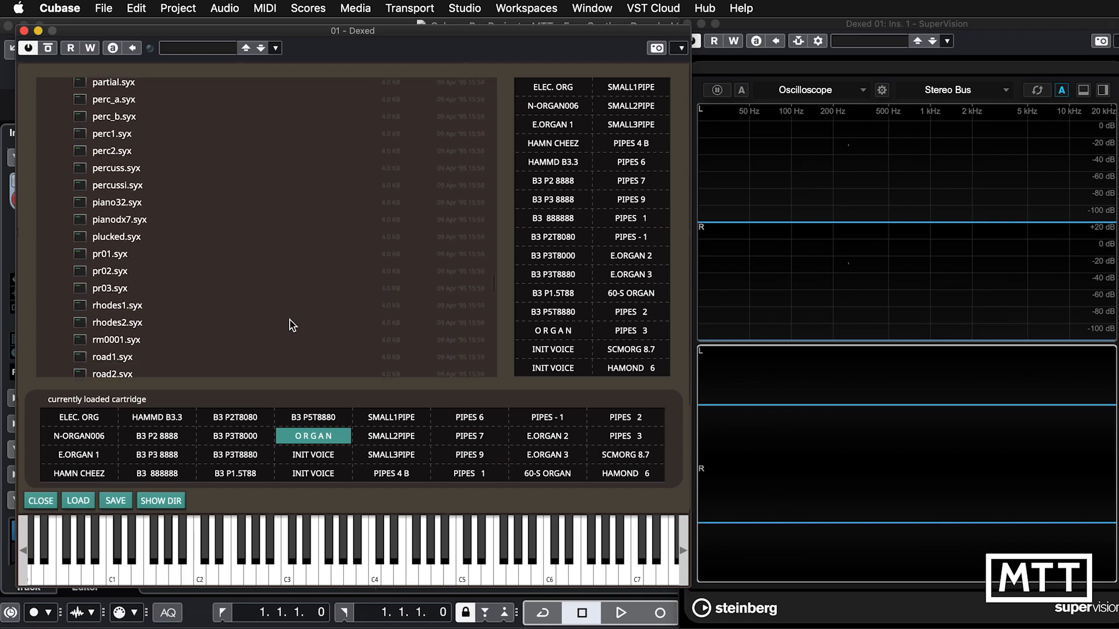
{"action": "scroll", "coordinate": [289, 320], "scroll_direction": "down", "scroll_amount": 1}
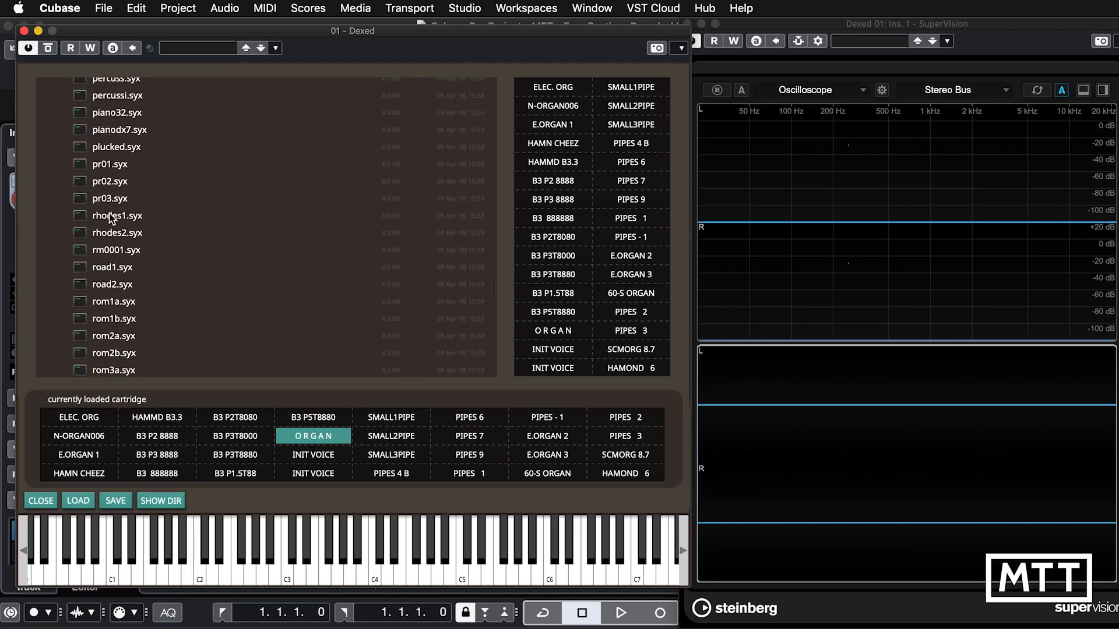
{"action": "left_click", "coordinate": [111, 217]}
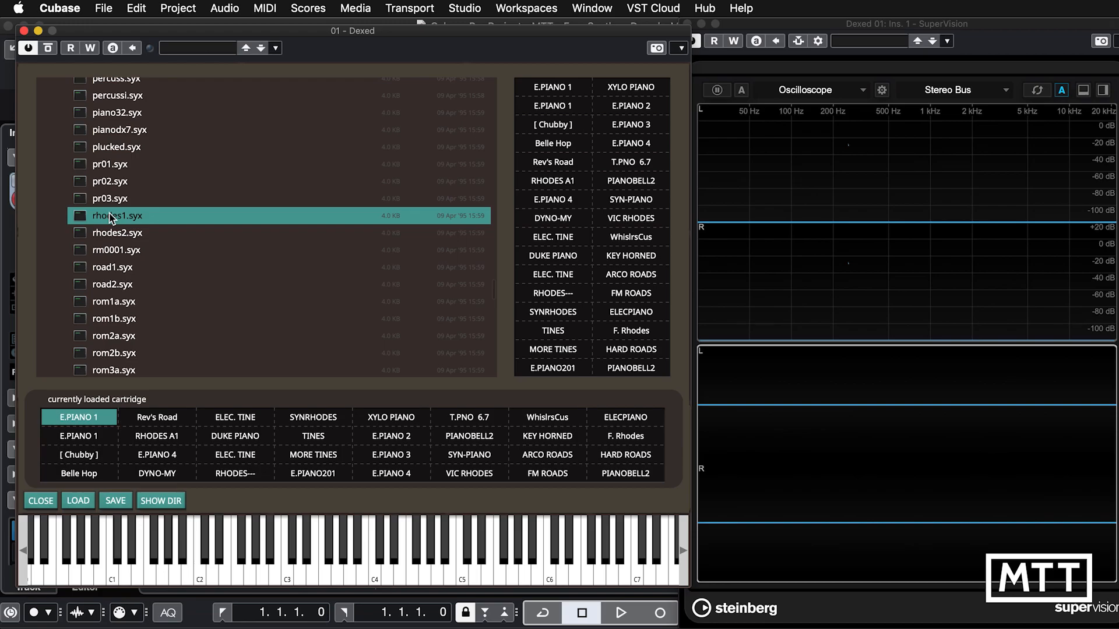
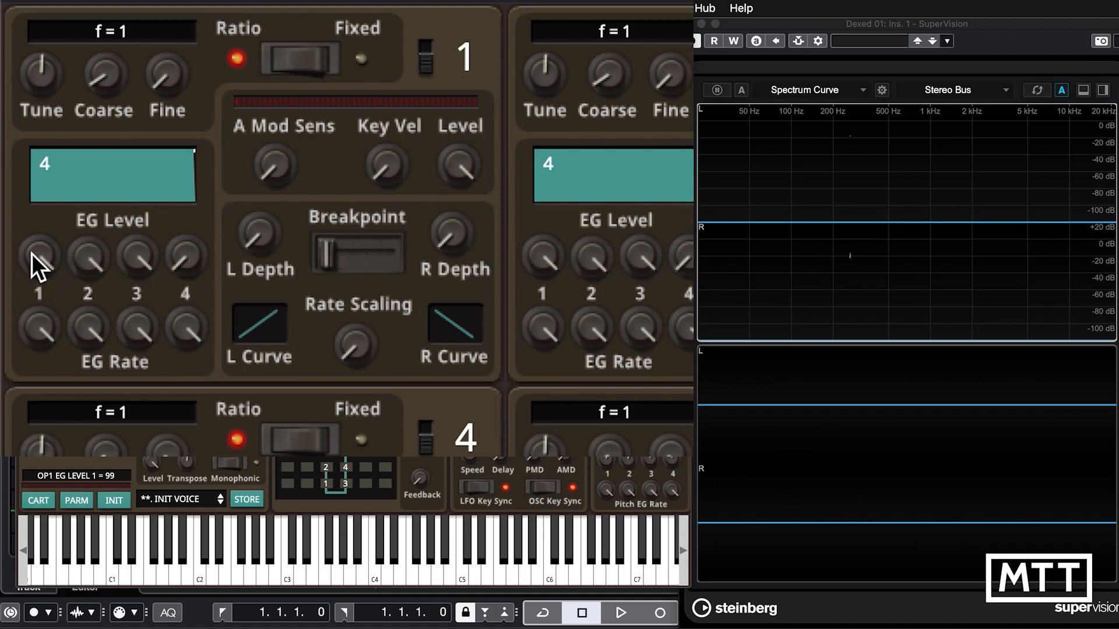
Slow operator 1's attack by trying EG Level 1 at 72, returning it to 99 and setting EG Rate 1 to 34.
{"action": "left_click_drag", "start_coordinate": [32, 253], "coordinate": [40, 406]}
{"action": "left_click_drag", "start_coordinate": [41, 330], "coordinate": [41, 609]}
{"action": "left_click_drag", "start_coordinate": [51, 260], "coordinate": [57, 165]}
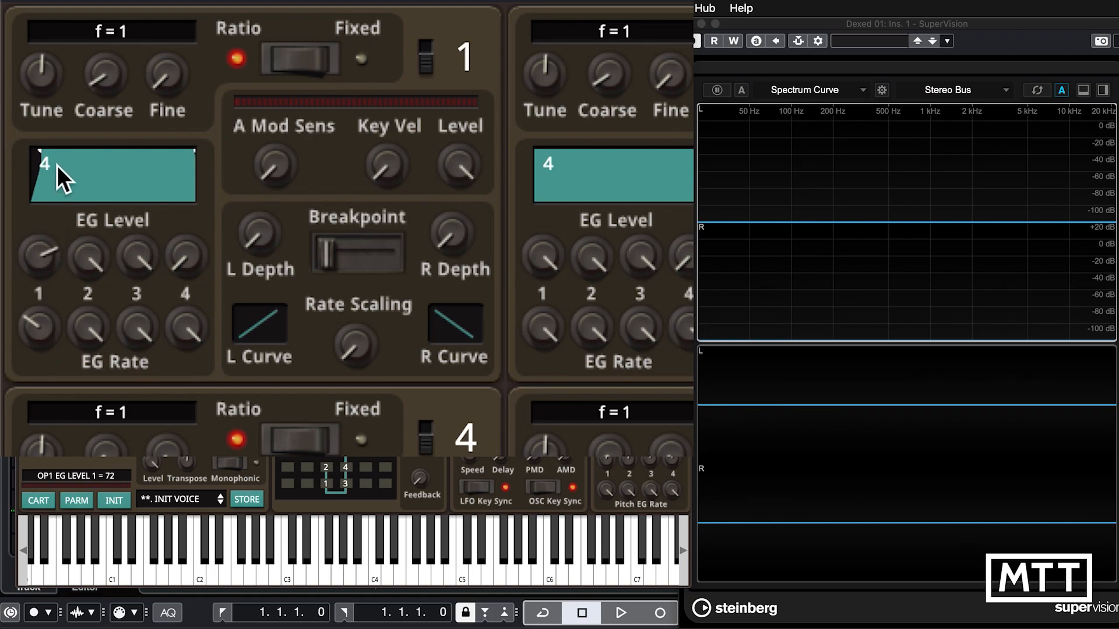
{"action": "left_click_drag", "start_coordinate": [24, 330], "coordinate": [39, 424]}
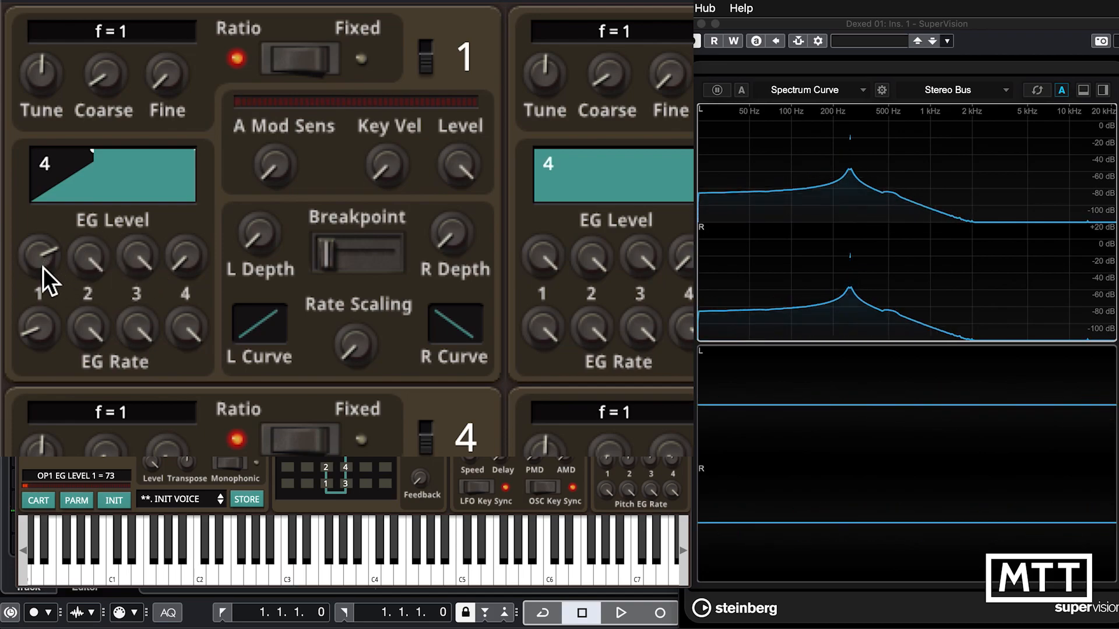
{"action": "left_click_drag", "start_coordinate": [41, 268], "coordinate": [54, 152]}
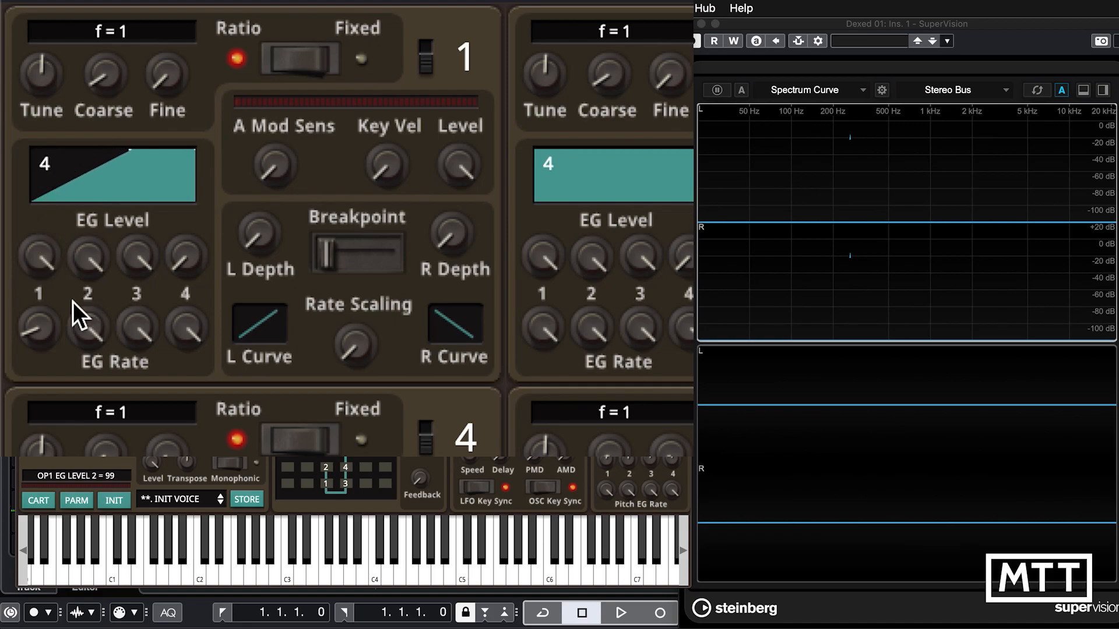
{"action": "left_click_drag", "start_coordinate": [26, 327], "coordinate": [50, 212]}
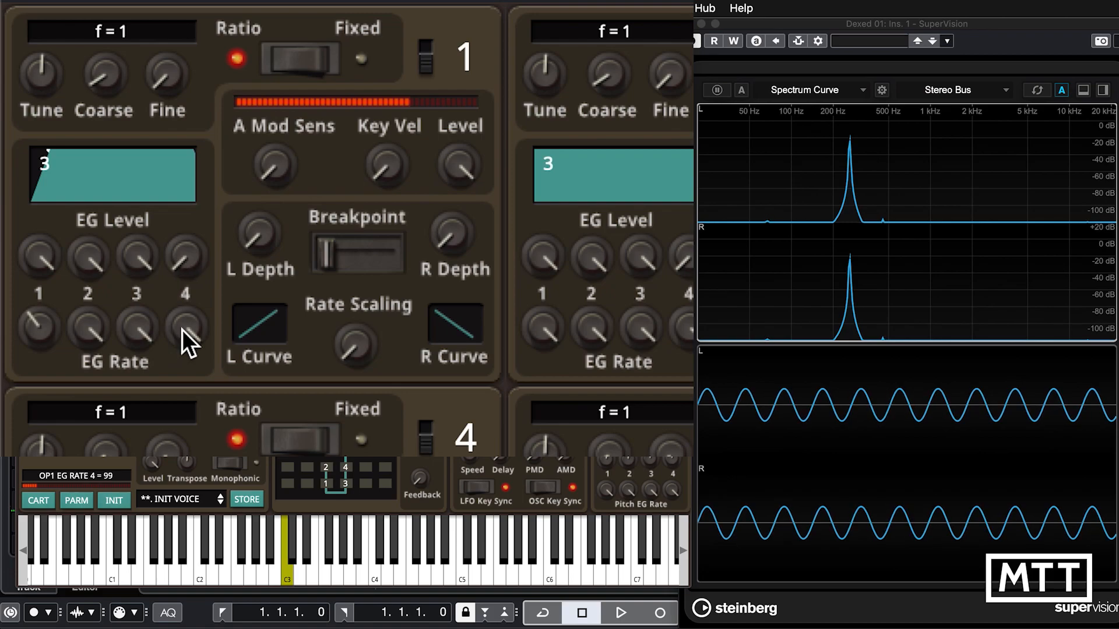
Try a slower release on operator 1 with EG Rate 4 at 48, and restore EG Rates 4 and 1 to 99.
{"action": "left_click_drag", "start_coordinate": [181, 331], "coordinate": [178, 556]}
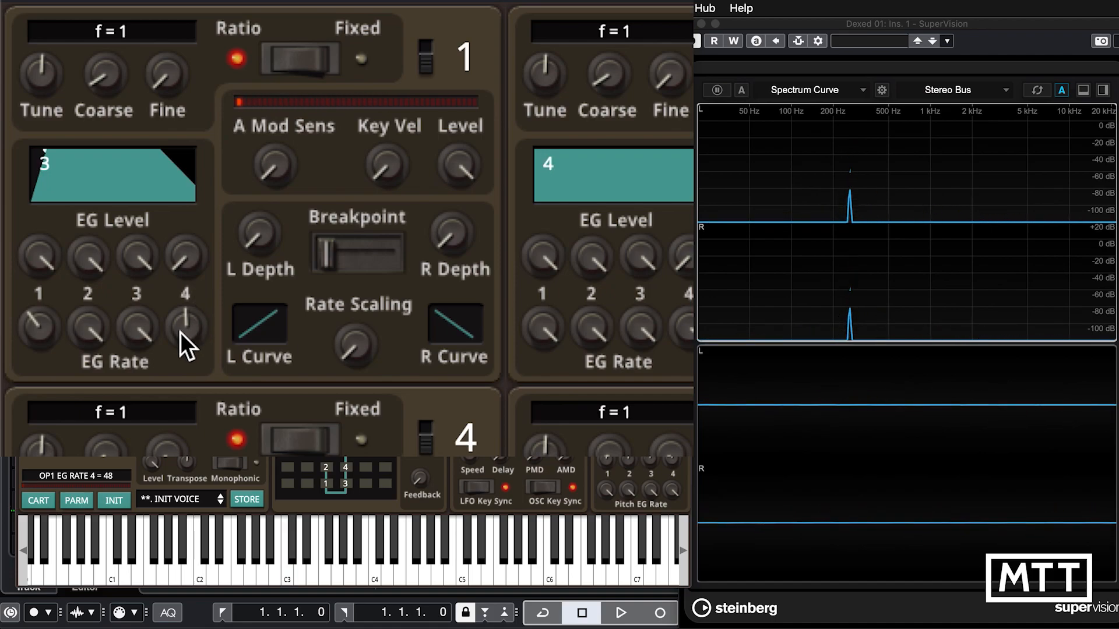
{"action": "left_click_drag", "start_coordinate": [180, 332], "coordinate": [178, 243]}
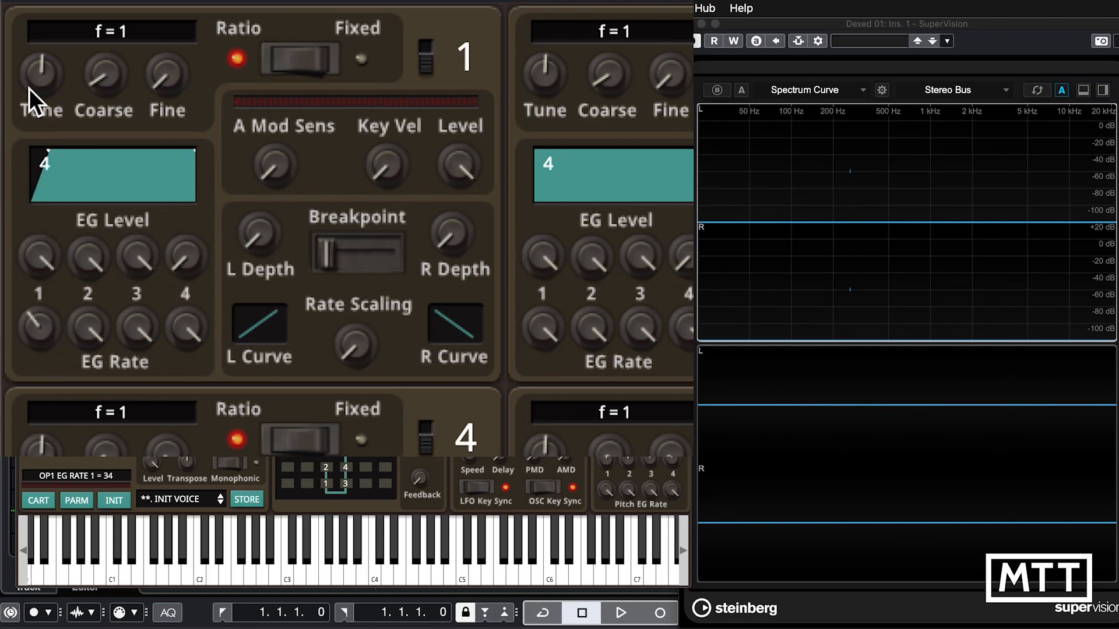
{"action": "left_click_drag", "start_coordinate": [33, 334], "coordinate": [45, 75]}
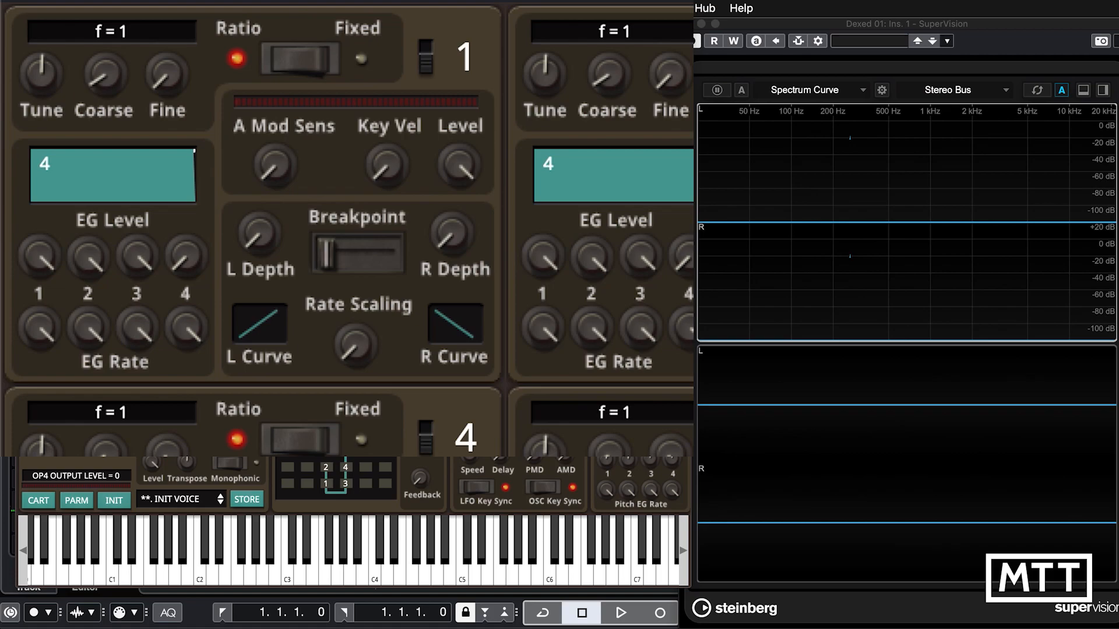
Set operator 1's L Depth to 99 and its keyboard breakpoint to D3, after trying G4.
{"action": "left_click_drag", "start_coordinate": [330, 253], "coordinate": [366, 256]}
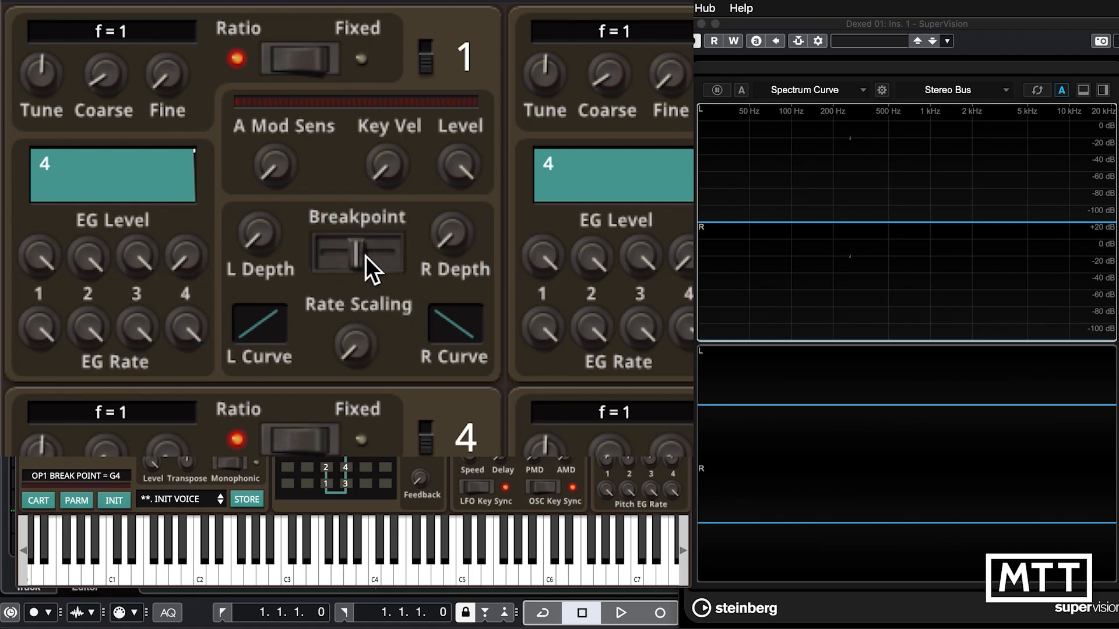
{"action": "left_click_drag", "start_coordinate": [253, 232], "coordinate": [250, 1]}
{"action": "left_click_drag", "start_coordinate": [264, 235], "coordinate": [269, 82]}
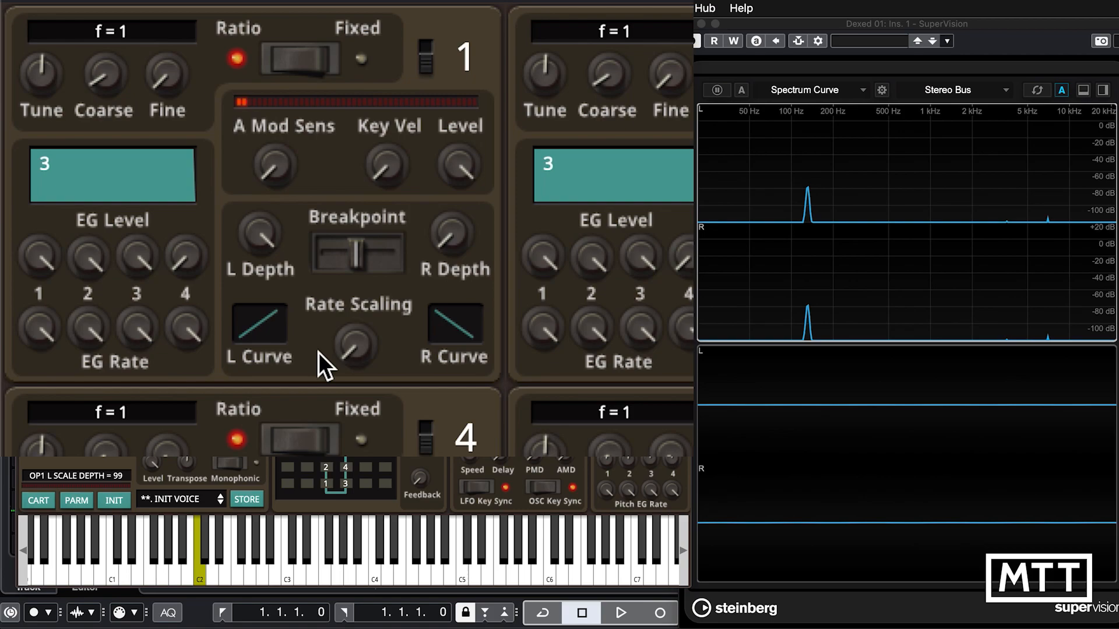
{"action": "left_click_drag", "start_coordinate": [356, 250], "coordinate": [357, 255]}
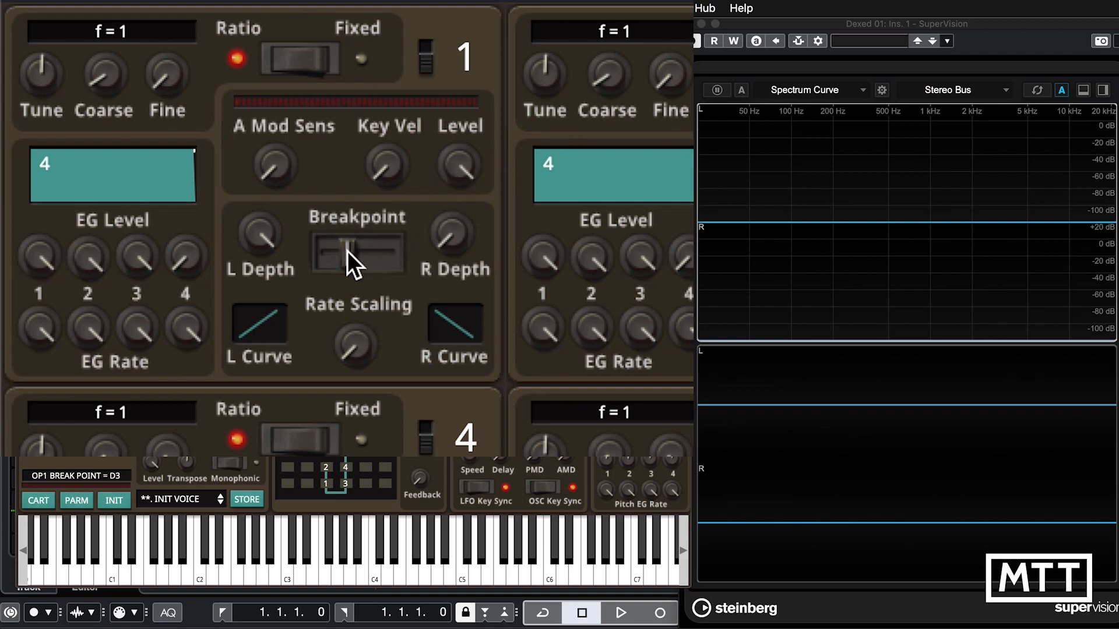
Return operator 1's L Depth to 0, and try a raised R Depth before resetting it to 0.
{"action": "left_click_drag", "start_coordinate": [258, 246], "coordinate": [260, 621]}
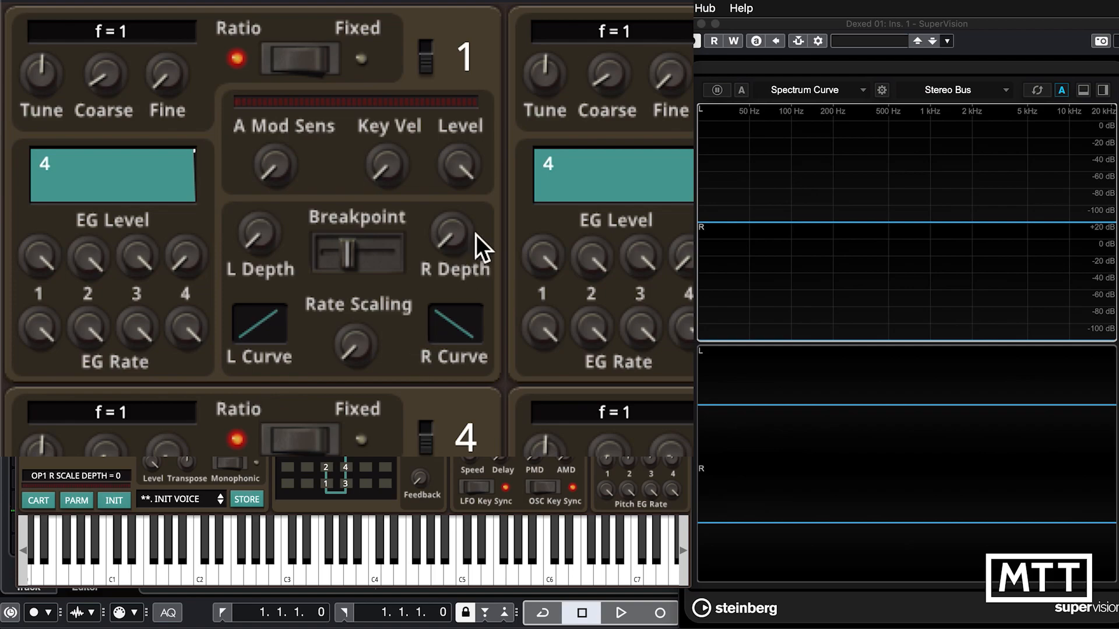
{"action": "left_click_drag", "start_coordinate": [445, 204], "coordinate": [446, 134]}
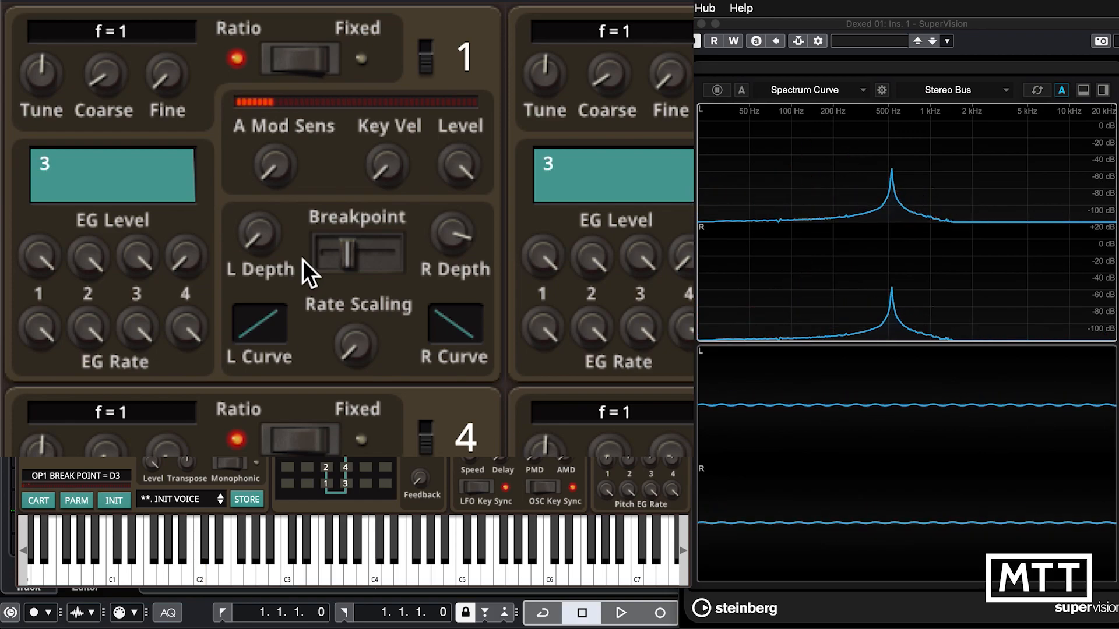
{"action": "left_click_drag", "start_coordinate": [444, 289], "coordinate": [440, 449]}
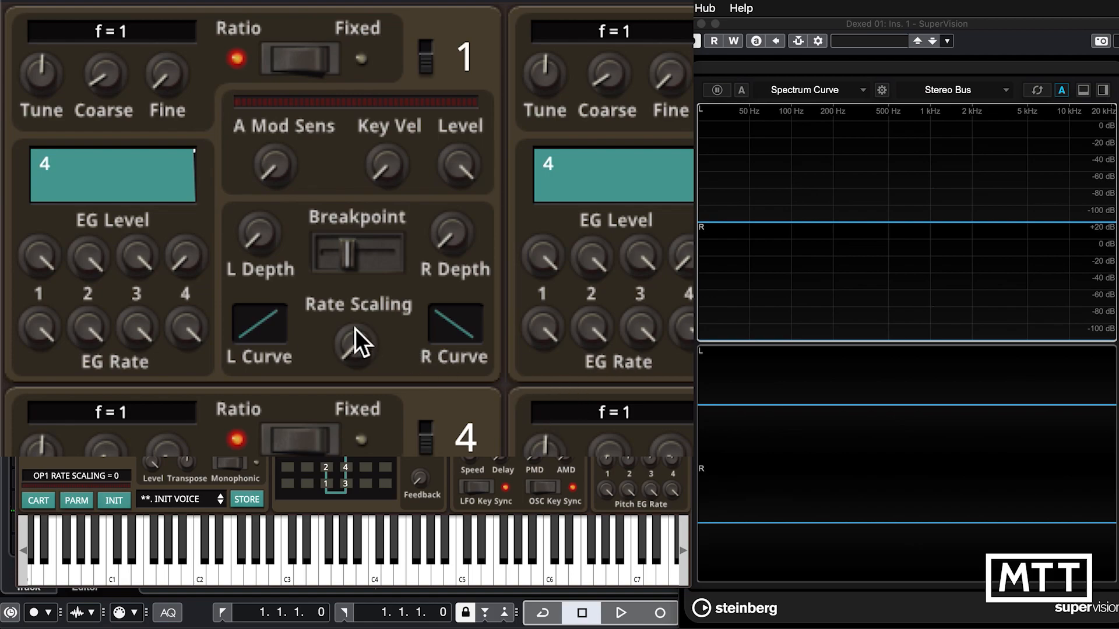
Show operator 1's L Curve options without choosing one, and try out its Rate Scaling control.
{"action": "left_click", "coordinate": [250, 329]}
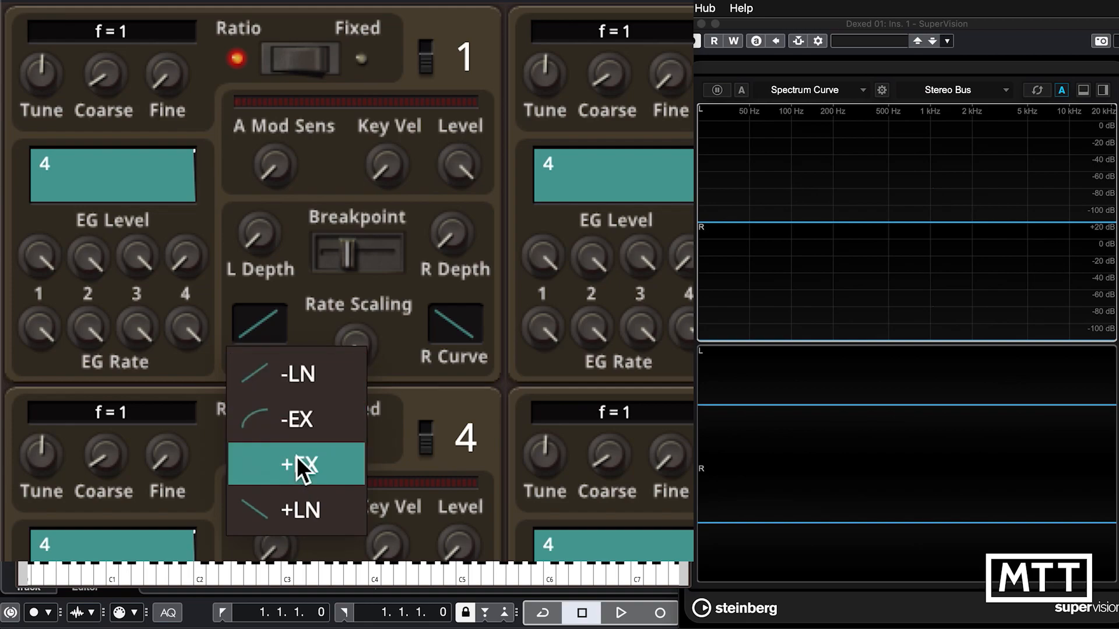
{"action": "left_click", "coordinate": [281, 281]}
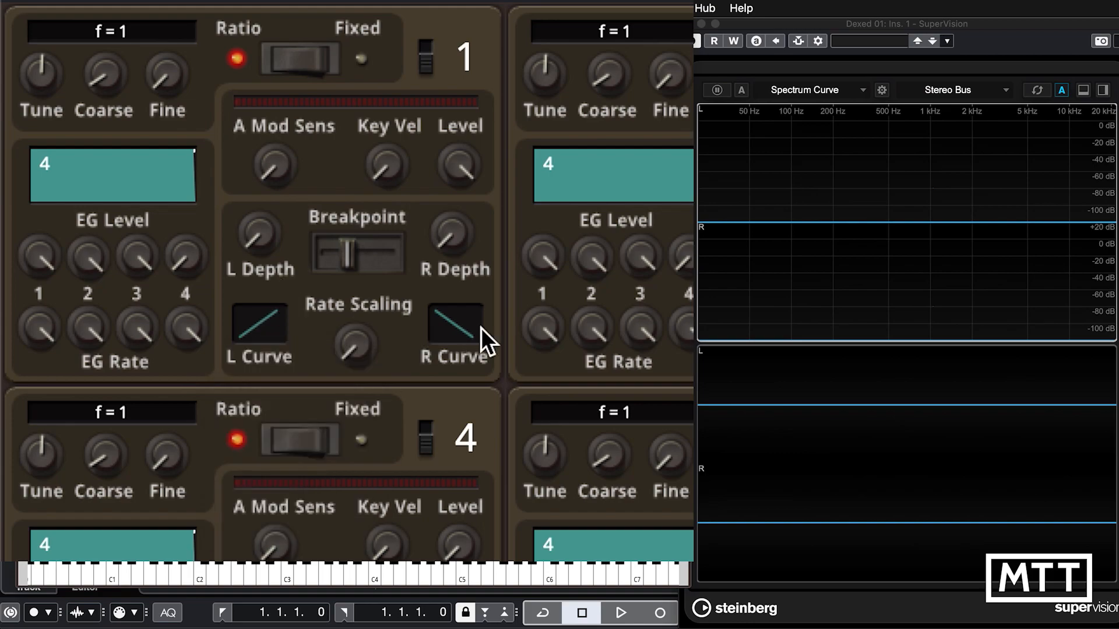
{"action": "left_click_drag", "start_coordinate": [350, 358], "coordinate": [324, 325]}
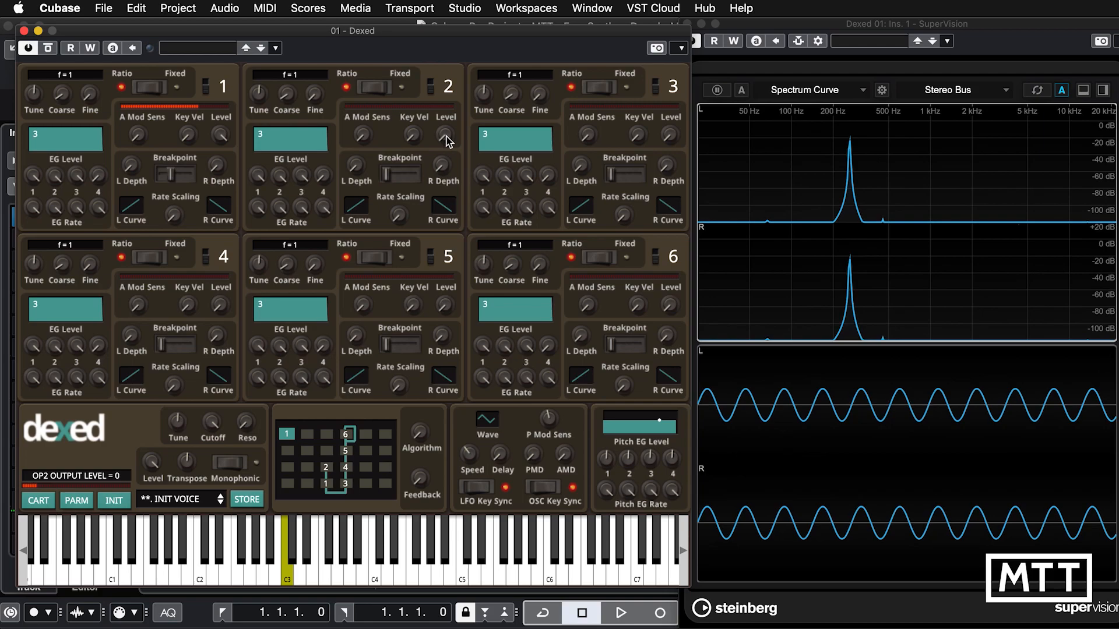
Bring in operator 2 as a modulator, trying output levels of 61, 84, 85 and 77 and settling at 70.
{"action": "left_click_drag", "start_coordinate": [444, 142], "coordinate": [450, 68]}
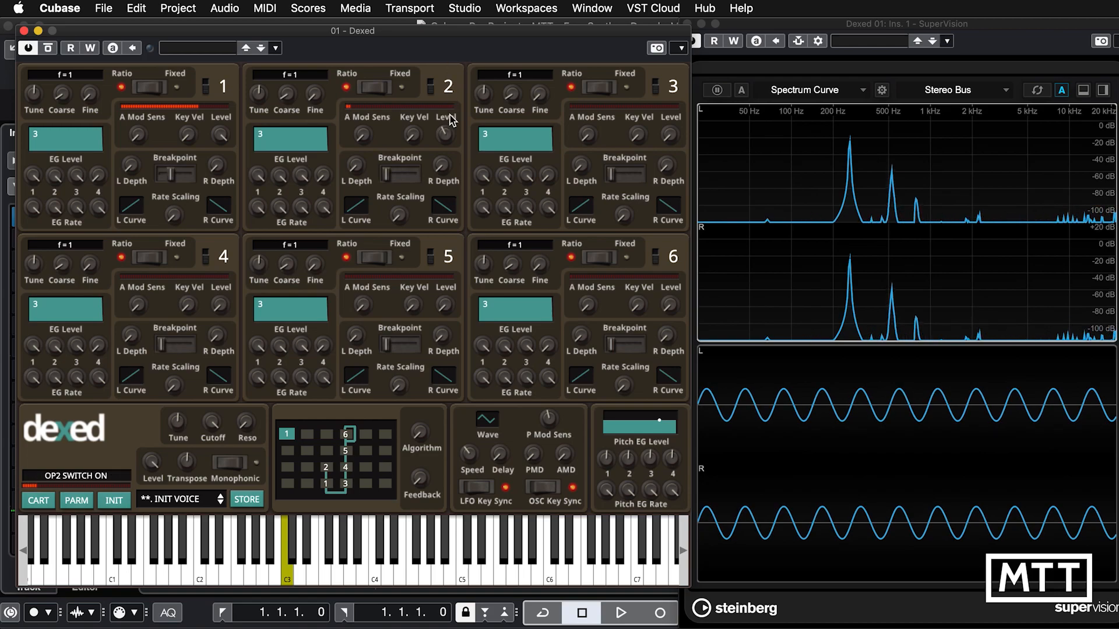
{"action": "left_click_drag", "start_coordinate": [443, 139], "coordinate": [449, 97]}
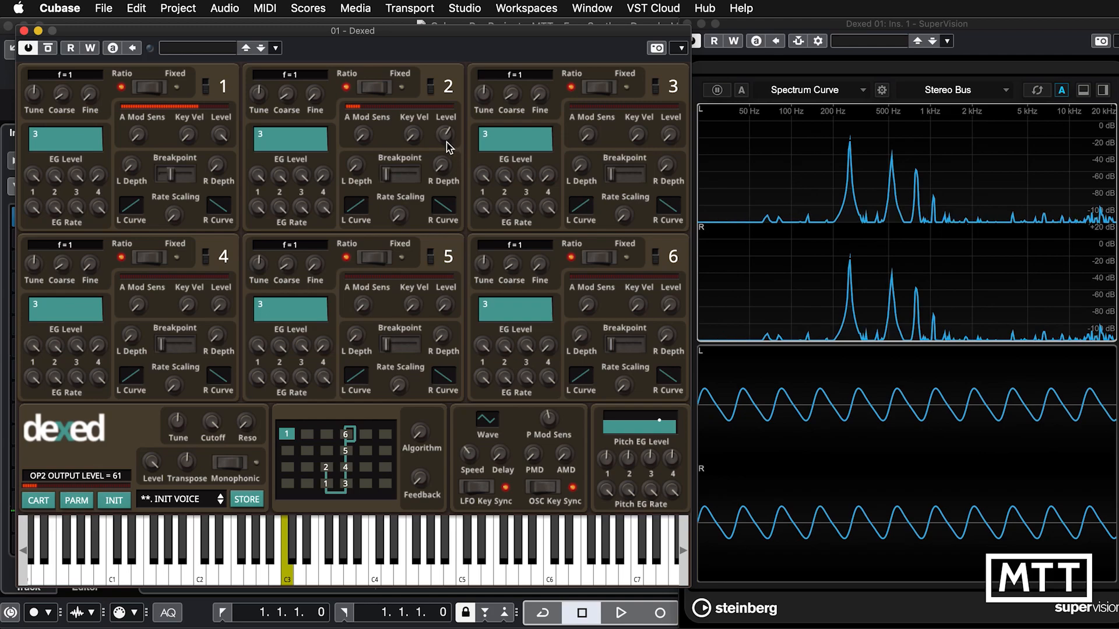
{"action": "left_click_drag", "start_coordinate": [446, 142], "coordinate": [446, 123]}
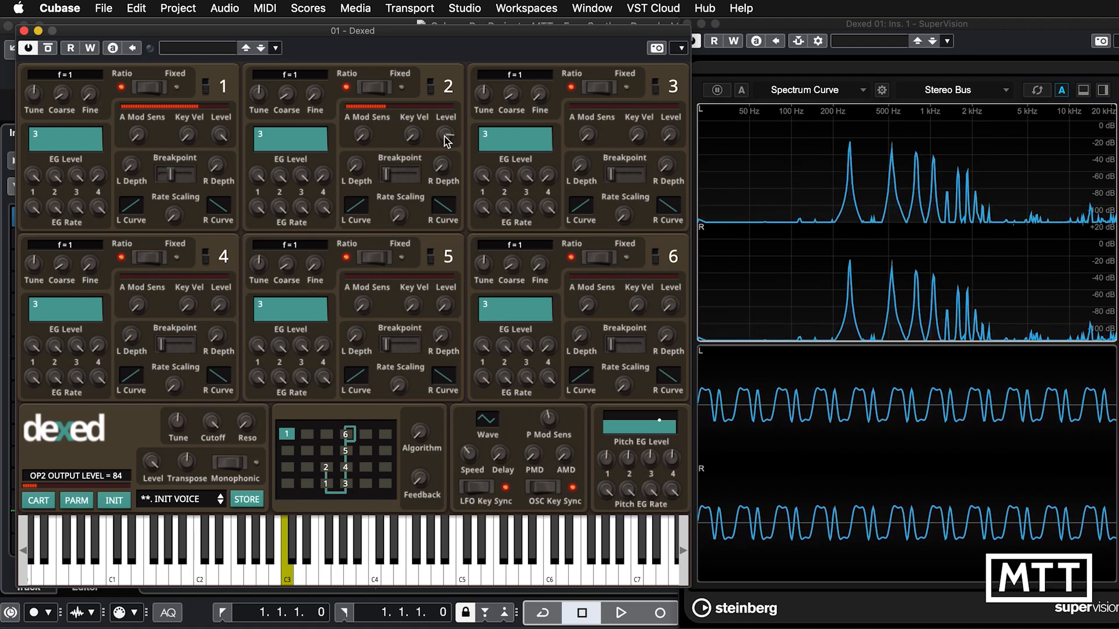
{"action": "left_click_drag", "start_coordinate": [446, 141], "coordinate": [447, 135]}
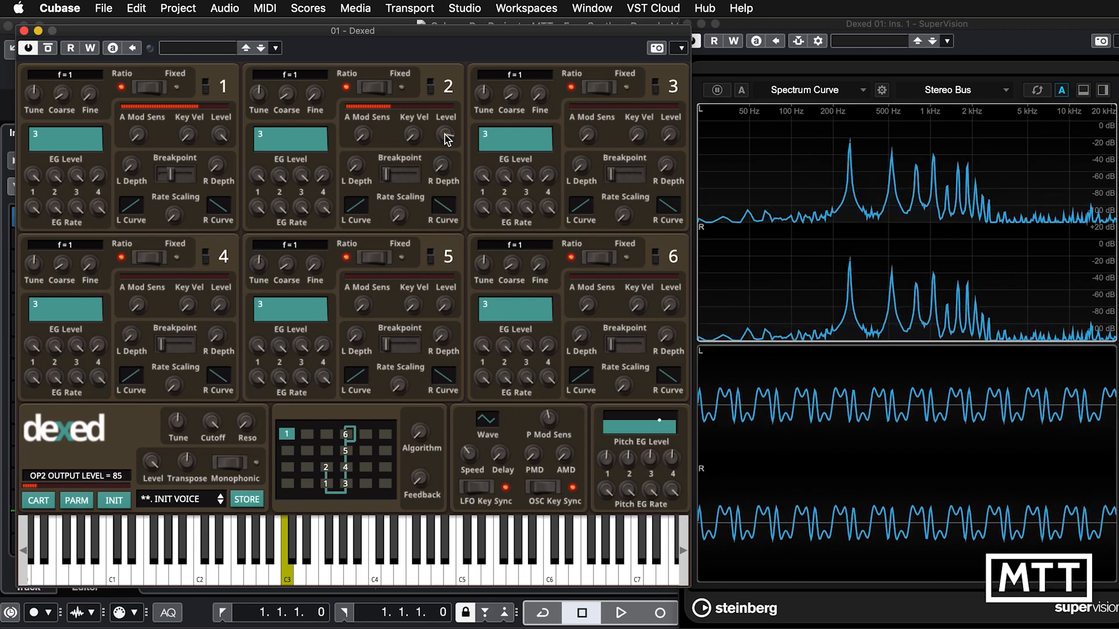
{"action": "left_click_drag", "start_coordinate": [445, 138], "coordinate": [446, 144]}
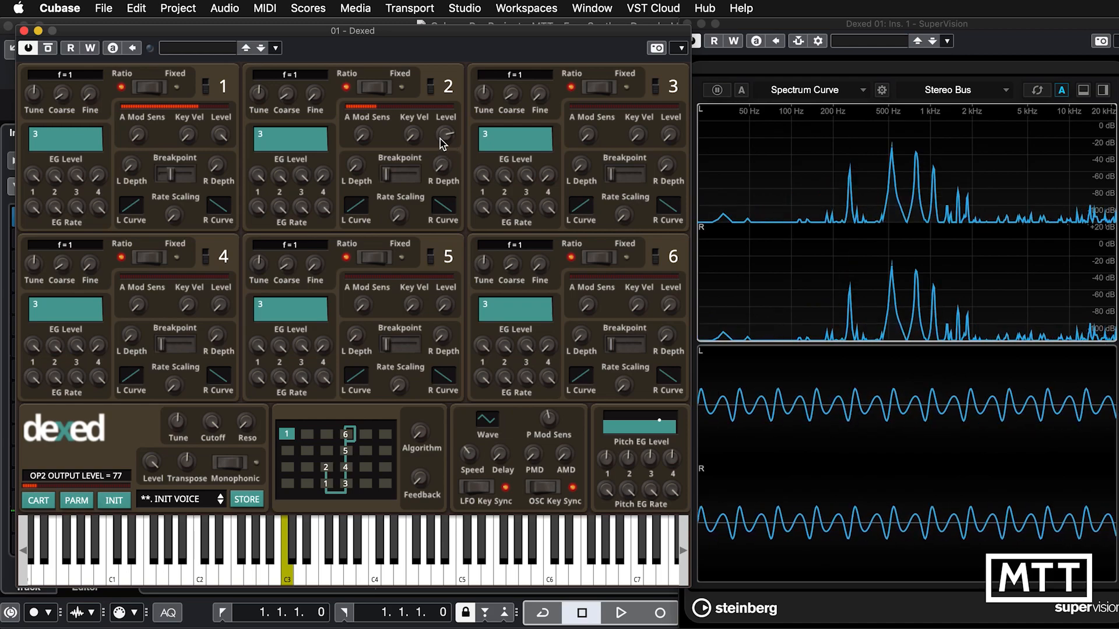
{"action": "left_click_drag", "start_coordinate": [441, 143], "coordinate": [441, 157]}
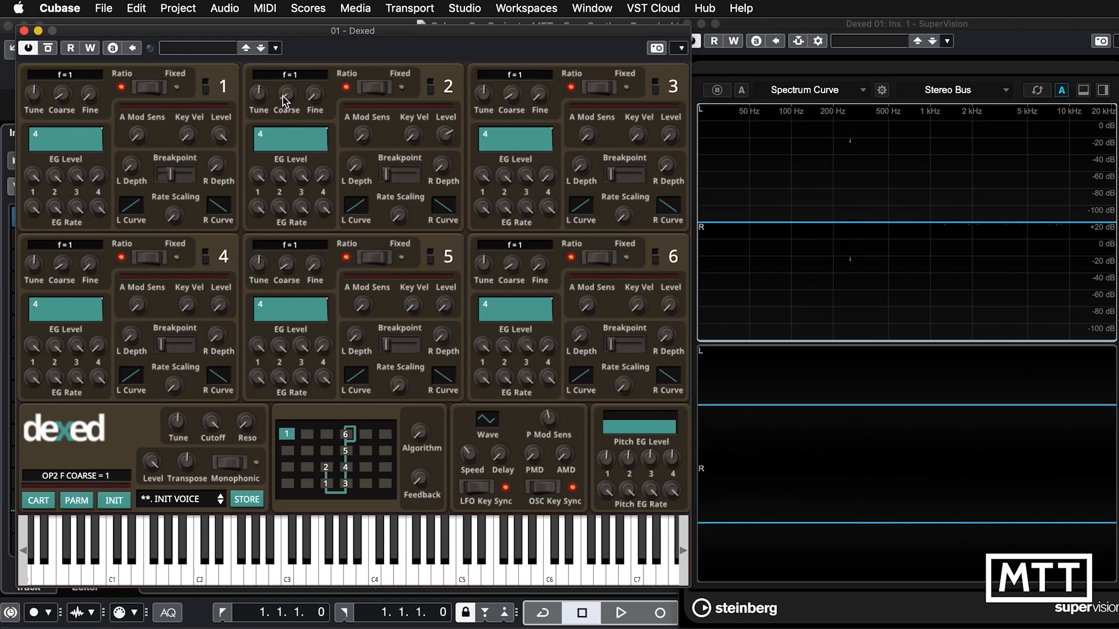
Step operator 2's coarse frequency ratio from 1 up to 11 and return it to 1.
{"action": "left_click_drag", "start_coordinate": [283, 101], "coordinate": [285, 95]}
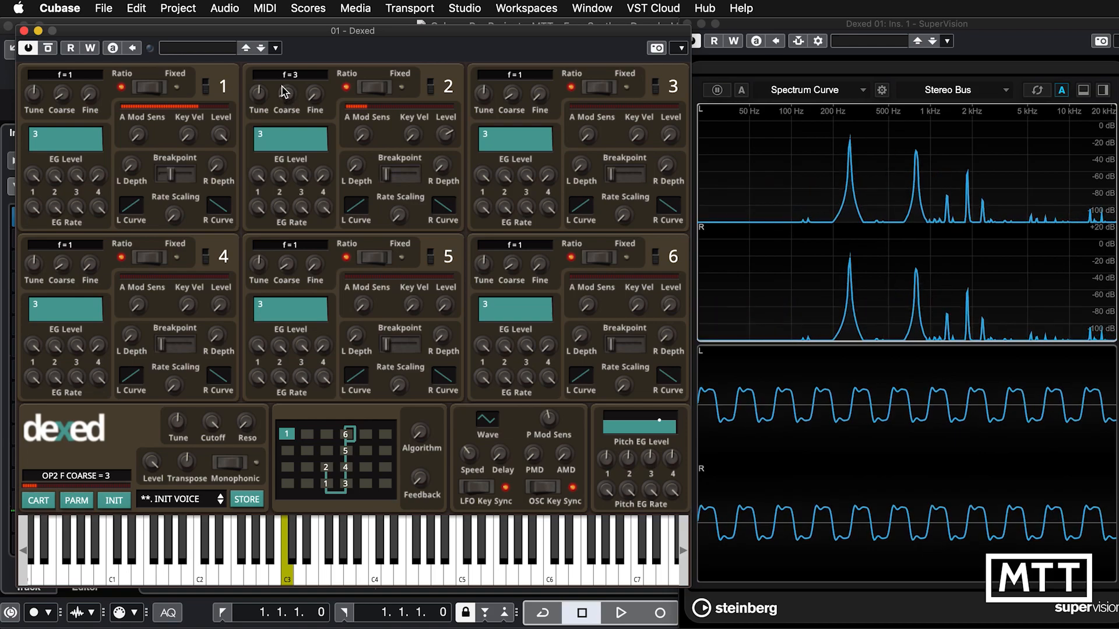
{"action": "scroll", "coordinate": [283, 92], "scroll_direction": "down", "scroll_amount": 1}
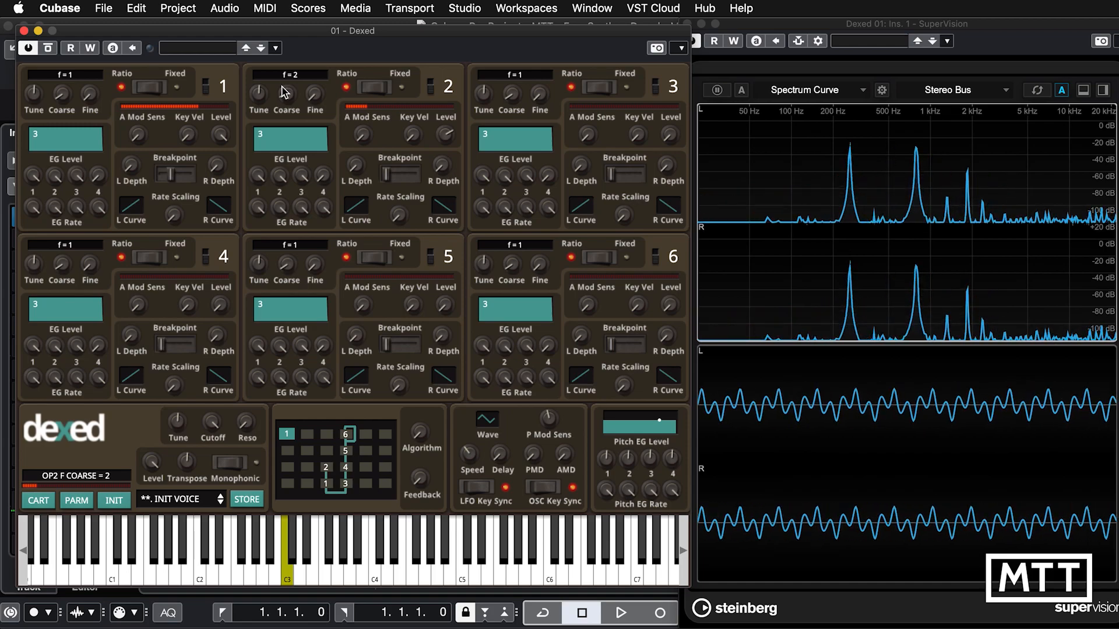
{"action": "scroll", "coordinate": [284, 92], "scroll_direction": "up", "scroll_amount": 1}
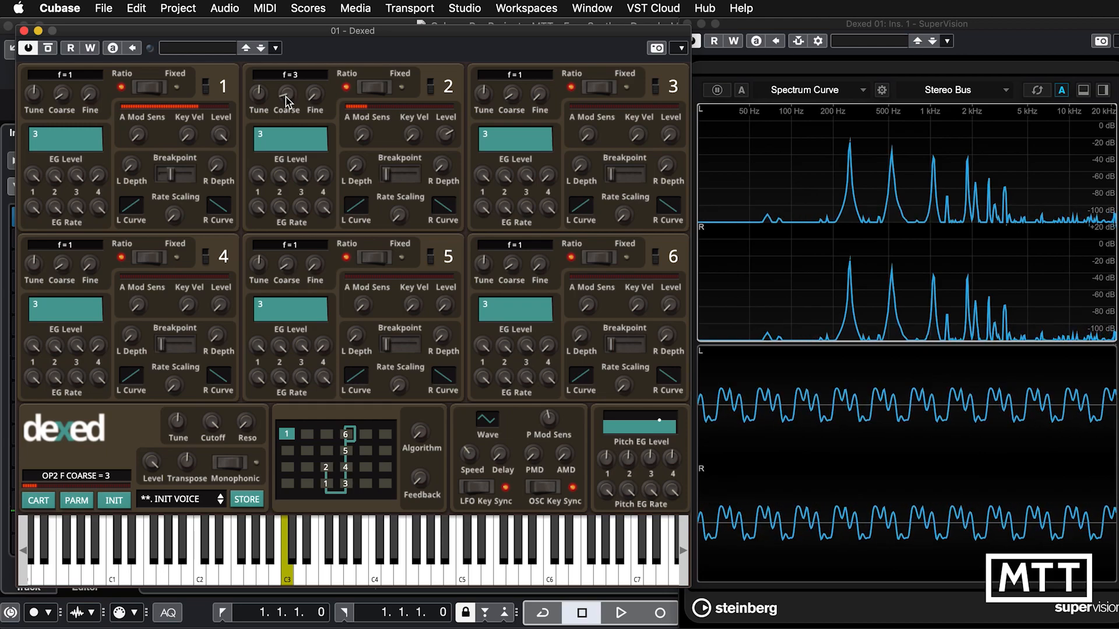
{"action": "scroll", "coordinate": [286, 96], "scroll_direction": "up", "scroll_amount": 1}
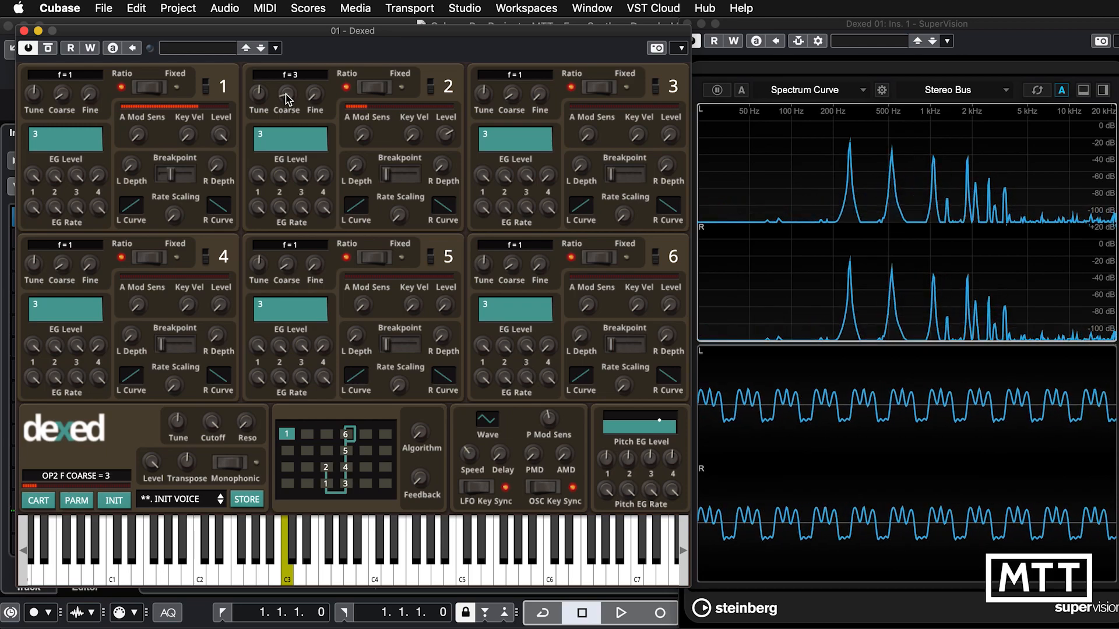
{"action": "scroll", "coordinate": [285, 96], "scroll_direction": "up", "scroll_amount": 1}
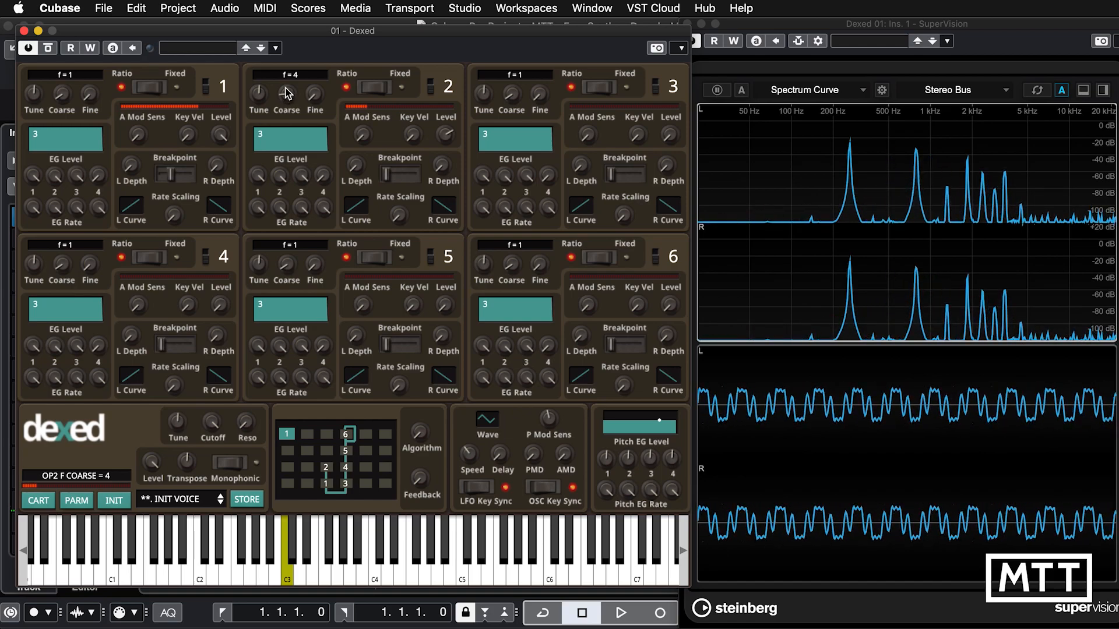
{"action": "scroll", "coordinate": [286, 93], "scroll_direction": "up", "scroll_amount": 1}
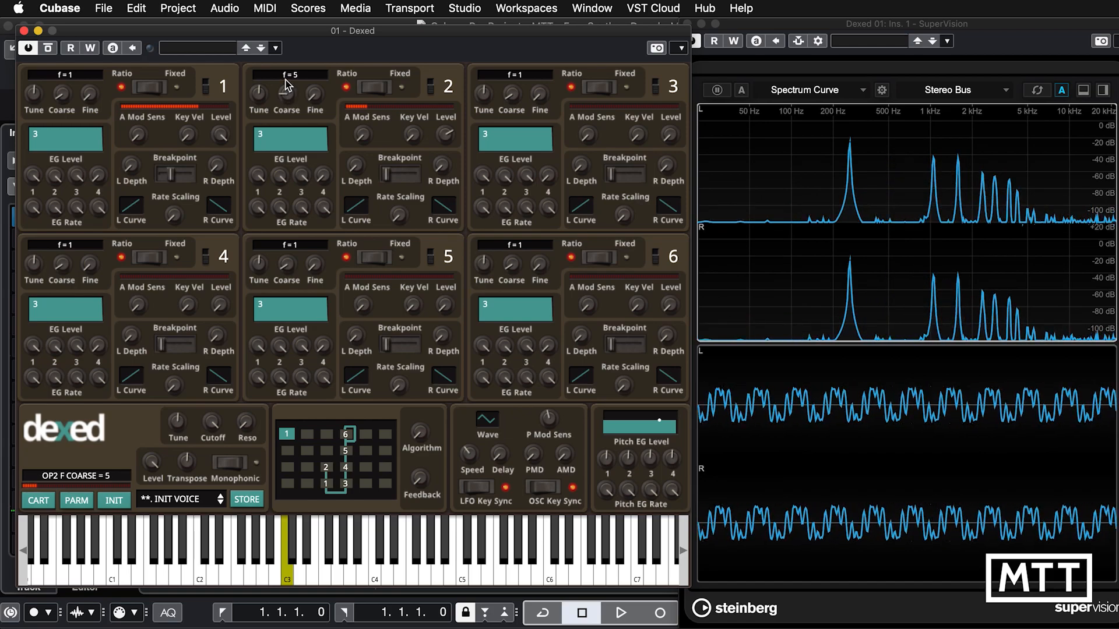
{"action": "scroll", "coordinate": [286, 85], "scroll_direction": "up", "scroll_amount": 1}
{"action": "scroll", "coordinate": [286, 81], "scroll_direction": "up", "scroll_amount": 1}
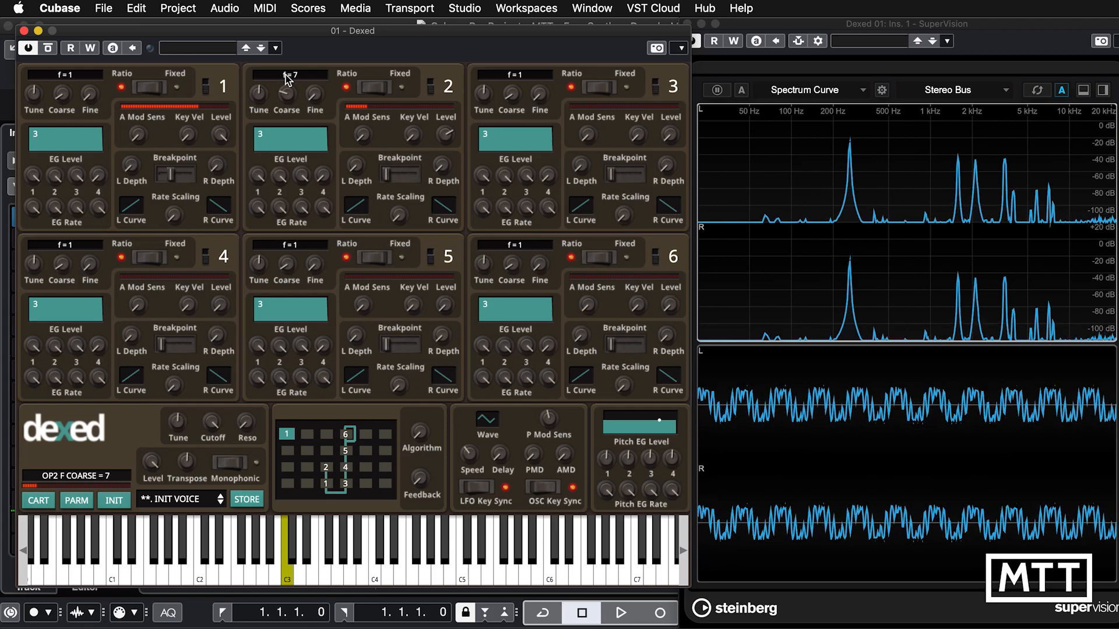
{"action": "scroll", "coordinate": [286, 84], "scroll_direction": "up", "scroll_amount": 1}
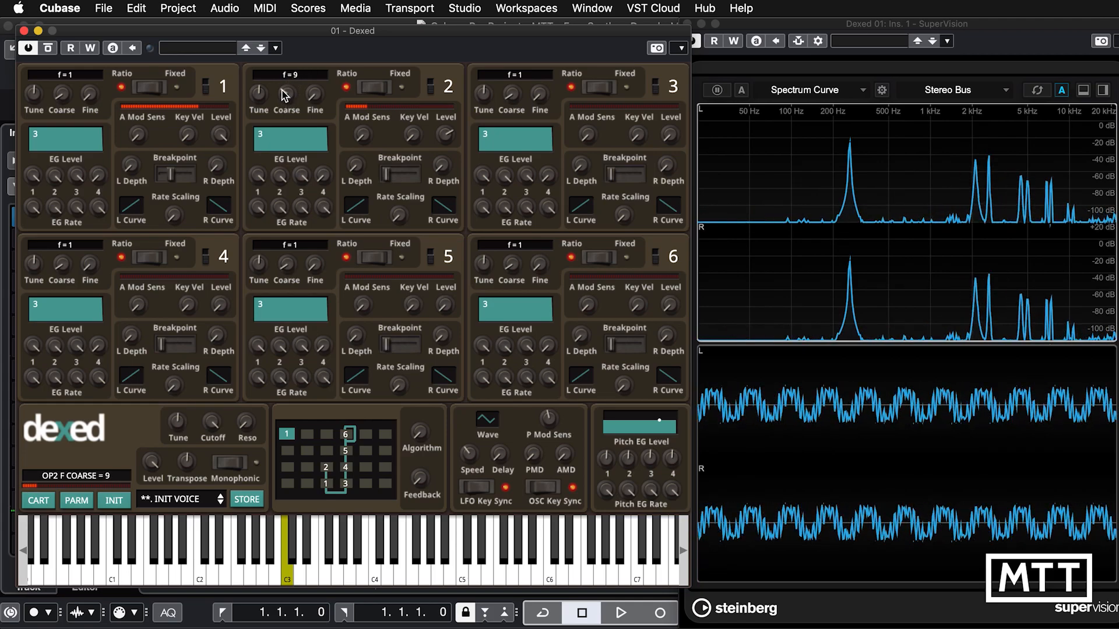
{"action": "scroll", "coordinate": [283, 92], "scroll_direction": "up", "scroll_amount": 2}
{"action": "scroll", "coordinate": [284, 92], "scroll_direction": "up", "scroll_amount": 1}
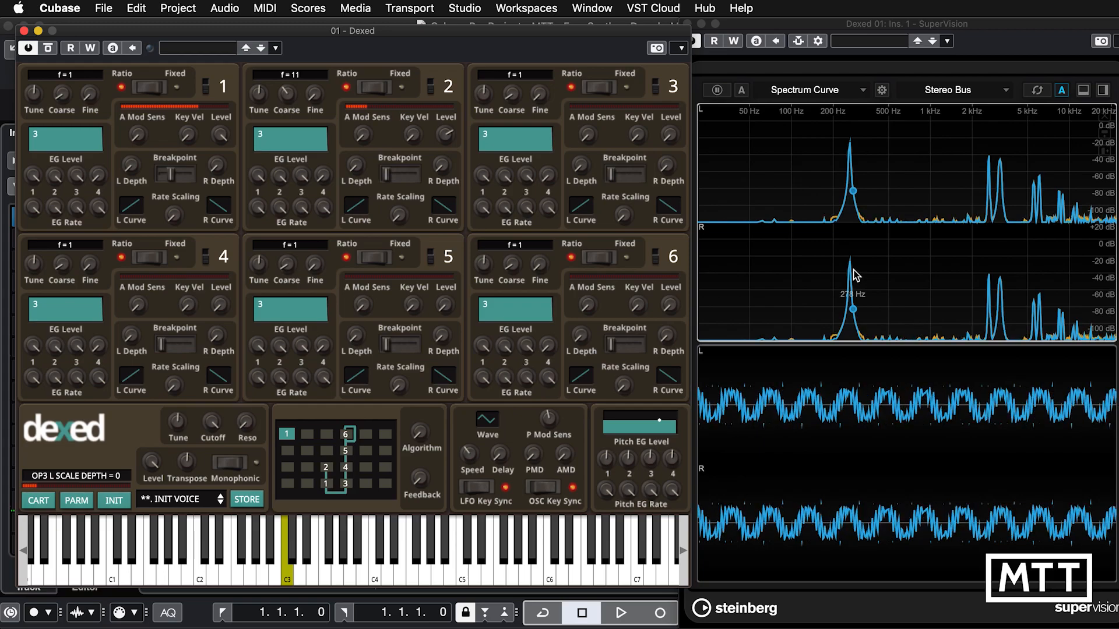
{"action": "left_click_drag", "start_coordinate": [284, 92], "coordinate": [285, 120]}
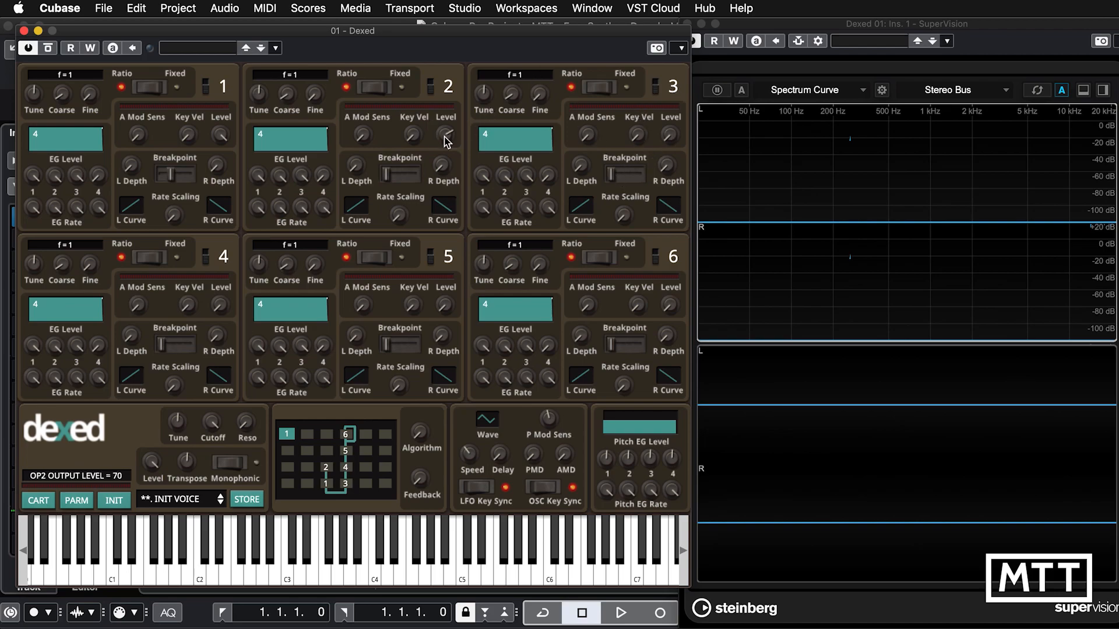
Set operator 2's output level to 0 and raise operator 3's output level.
{"action": "left_click_drag", "start_coordinate": [445, 135], "coordinate": [429, 374]}
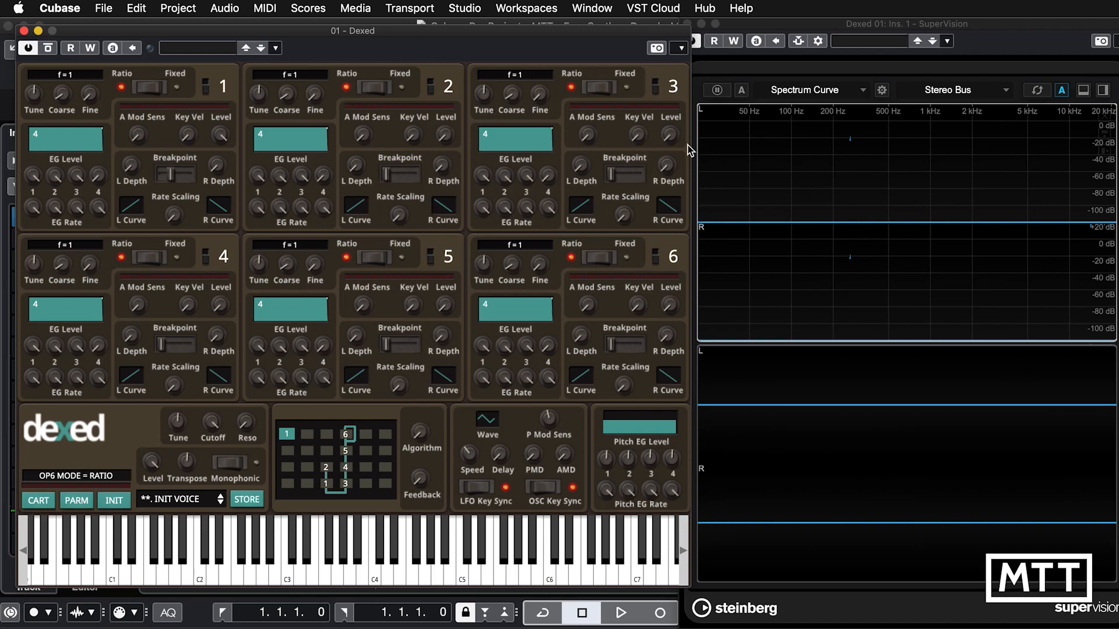
{"action": "left_click_drag", "start_coordinate": [671, 136], "coordinate": [684, 51]}
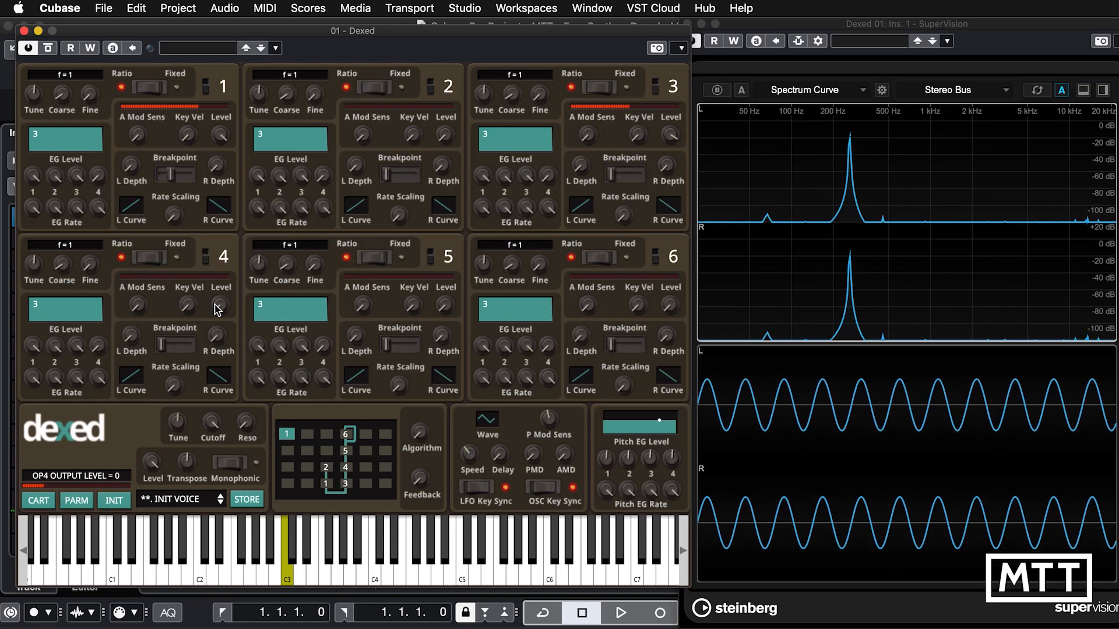
Raise operator 4's output level and try its coarse ratio at 2 and 4 before returning it to 1.
{"action": "left_click_drag", "start_coordinate": [217, 313], "coordinate": [234, 157]}
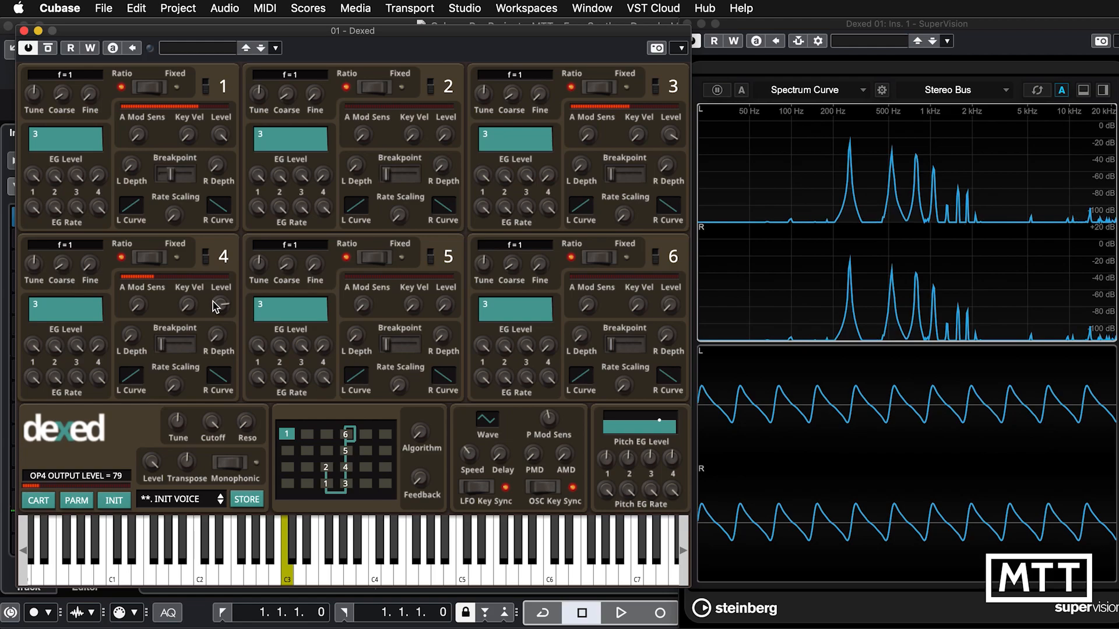
{"action": "mouse_move", "coordinate": [213, 302]}
{"action": "left_mouse_down"}
{"action": "mouse_move", "coordinate": [218, 352]}
{"action": "mouse_move", "coordinate": [222, 318]}
{"action": "left_mouse_up"}
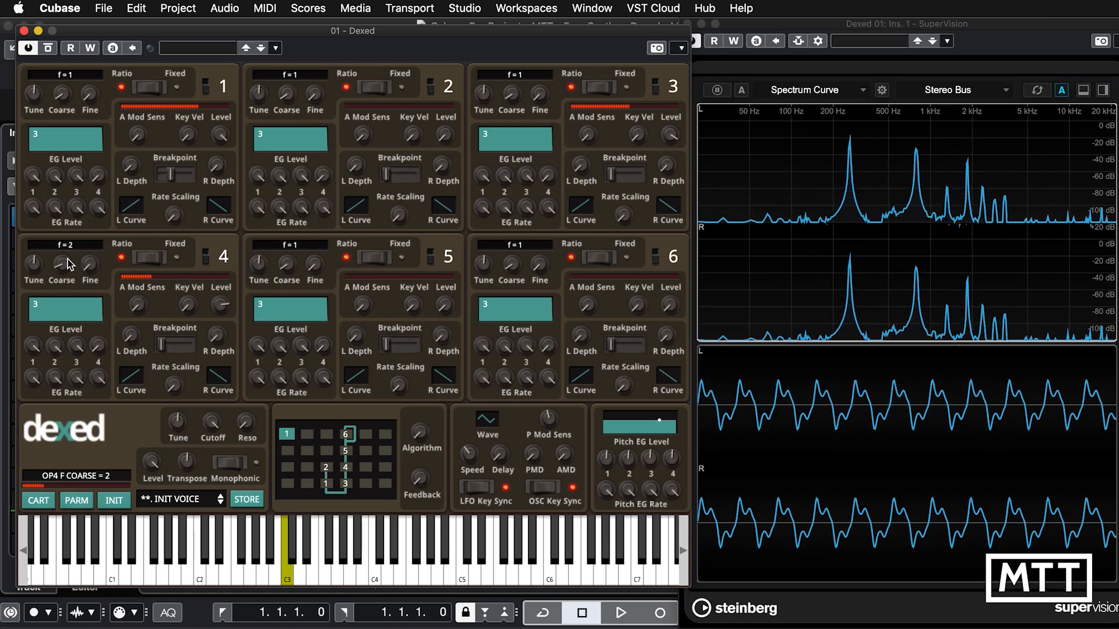
{"action": "scroll", "coordinate": [69, 255], "scroll_direction": "up", "scroll_amount": 1}
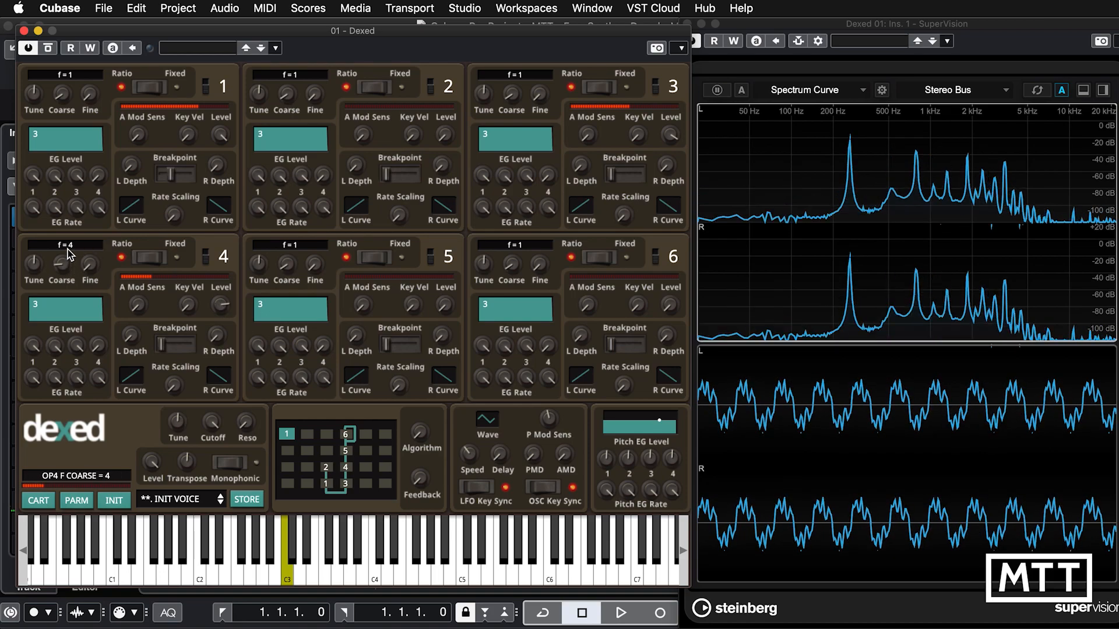
{"action": "mouse_move", "coordinate": [62, 268]}
{"action": "left_mouse_down"}
{"action": "mouse_move", "coordinate": [64, 281]}
{"action": "mouse_move", "coordinate": [63, 271]}
{"action": "left_mouse_up"}
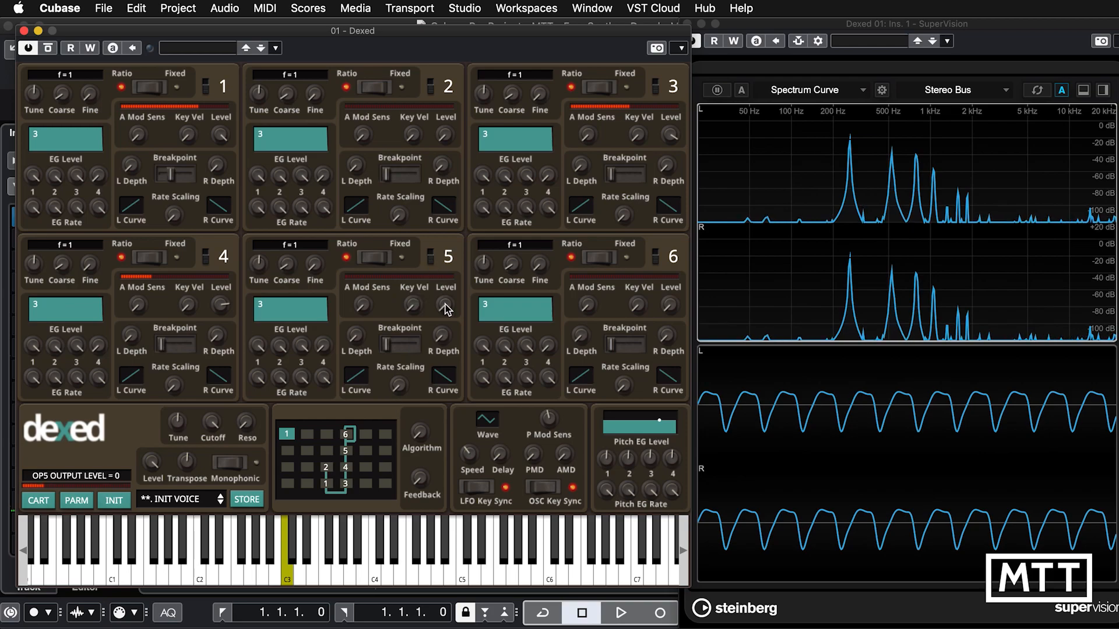
Raise and fine-tune operator 5's output level to modulate operator 4.
{"action": "left_click_drag", "start_coordinate": [444, 308], "coordinate": [467, 168]}
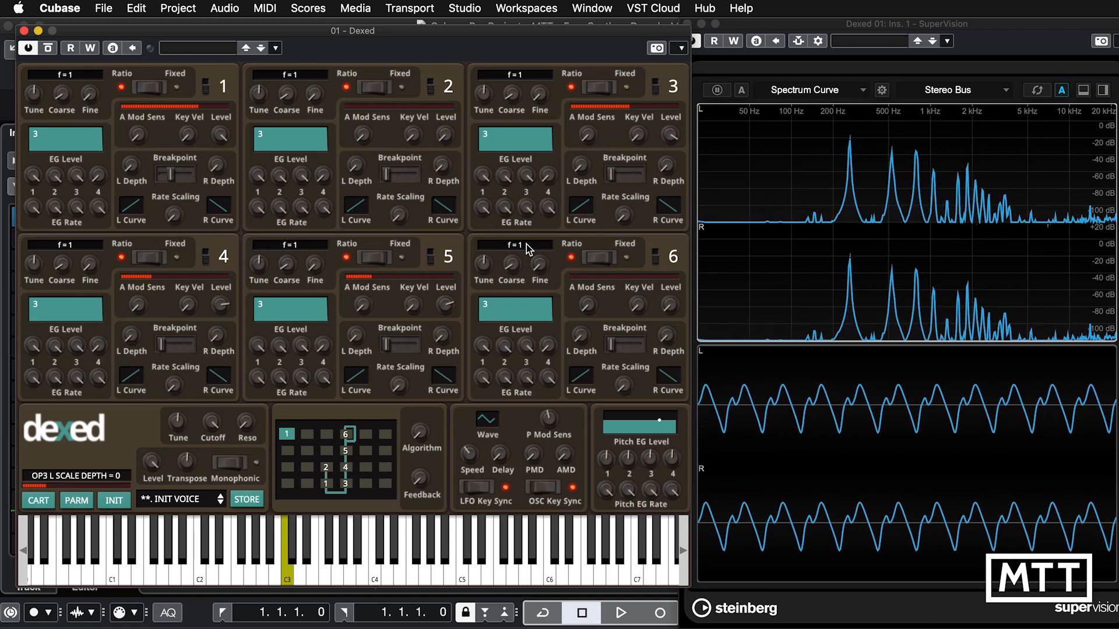
{"action": "left_click_drag", "start_coordinate": [441, 308], "coordinate": [444, 306]}
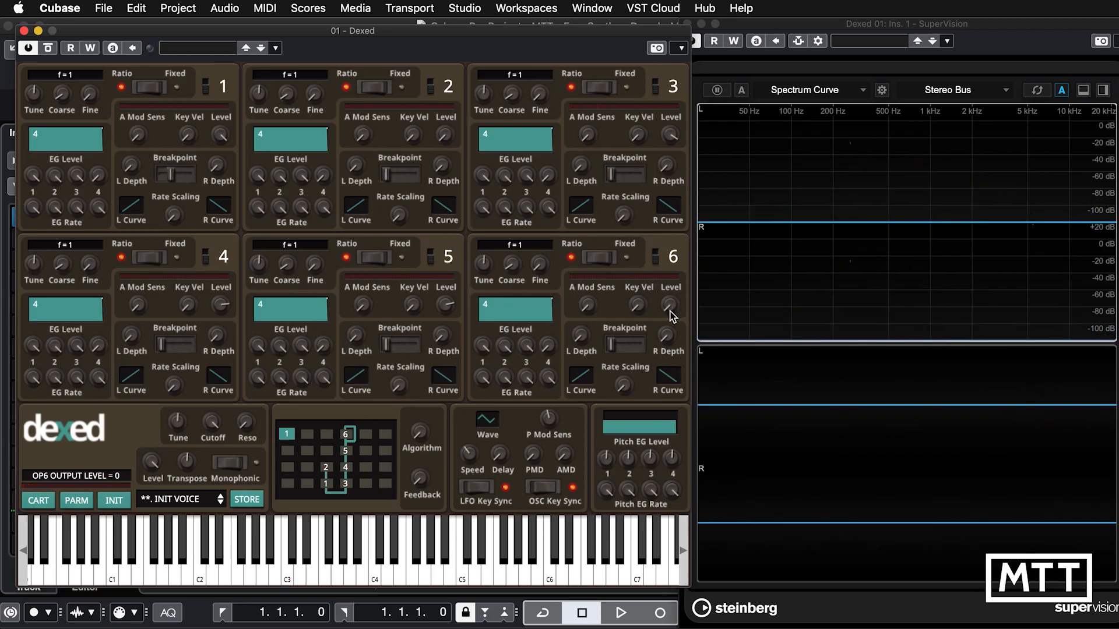
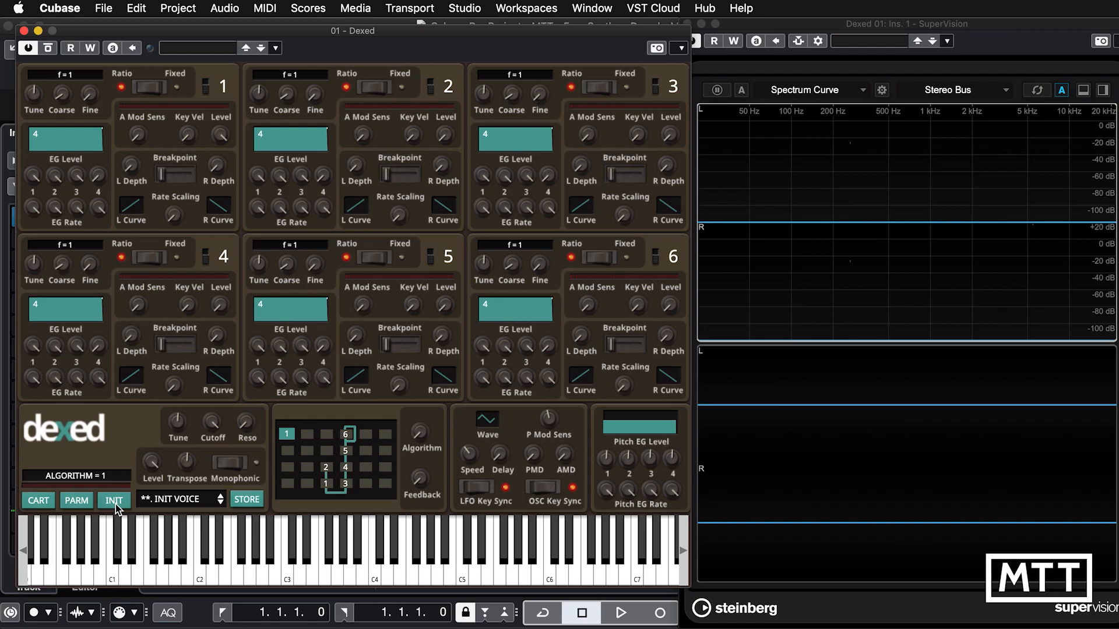
Map operator 1's EG Rate 1 and EG Rate 2 to MIDI CC controllers.
{"action": "right_click", "coordinate": [33, 214]}
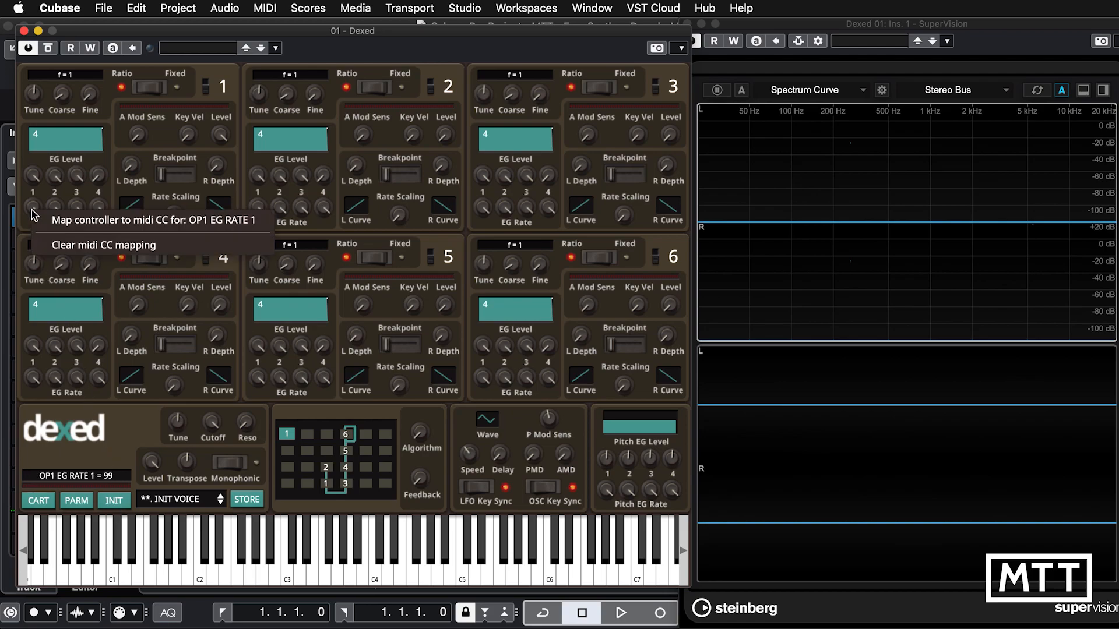
{"action": "left_click", "coordinate": [56, 226]}
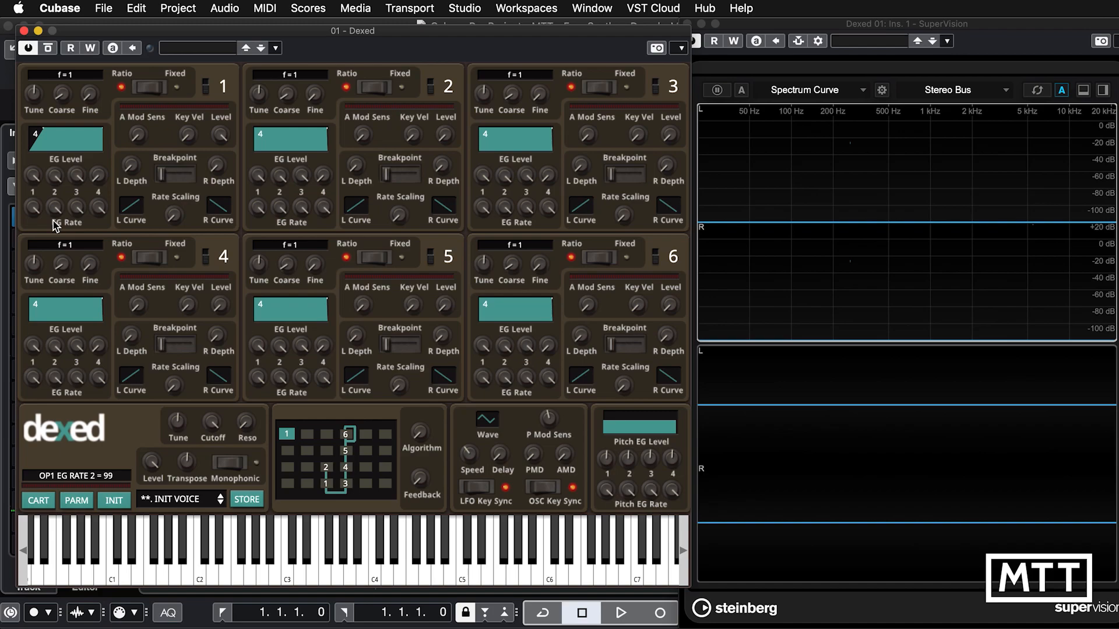
{"action": "right_click", "coordinate": [56, 212]}
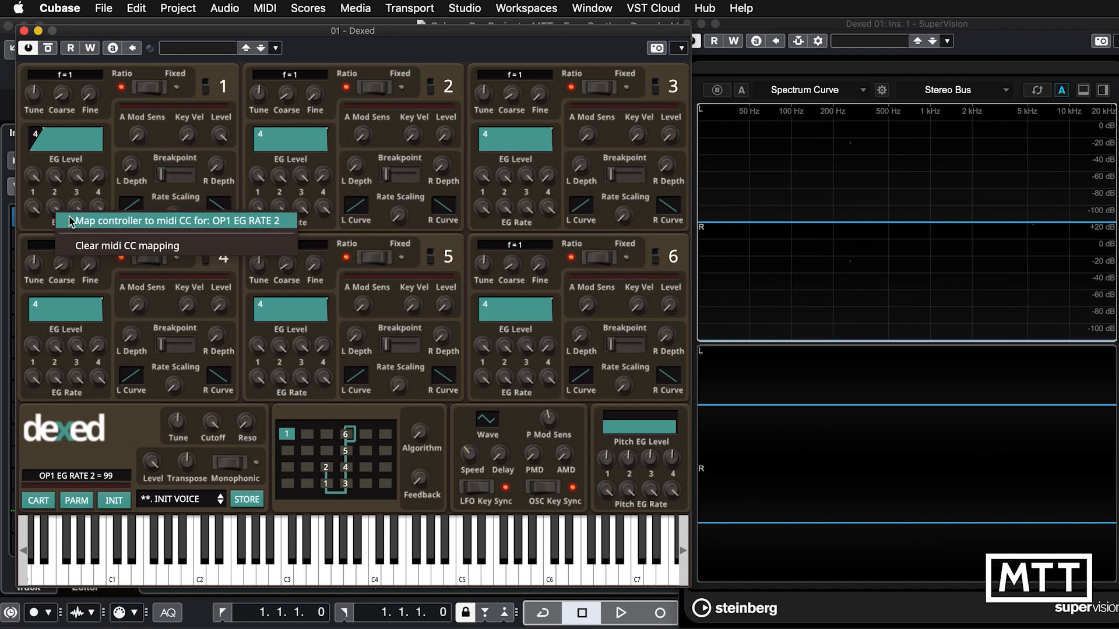
{"action": "left_click", "coordinate": [70, 221]}
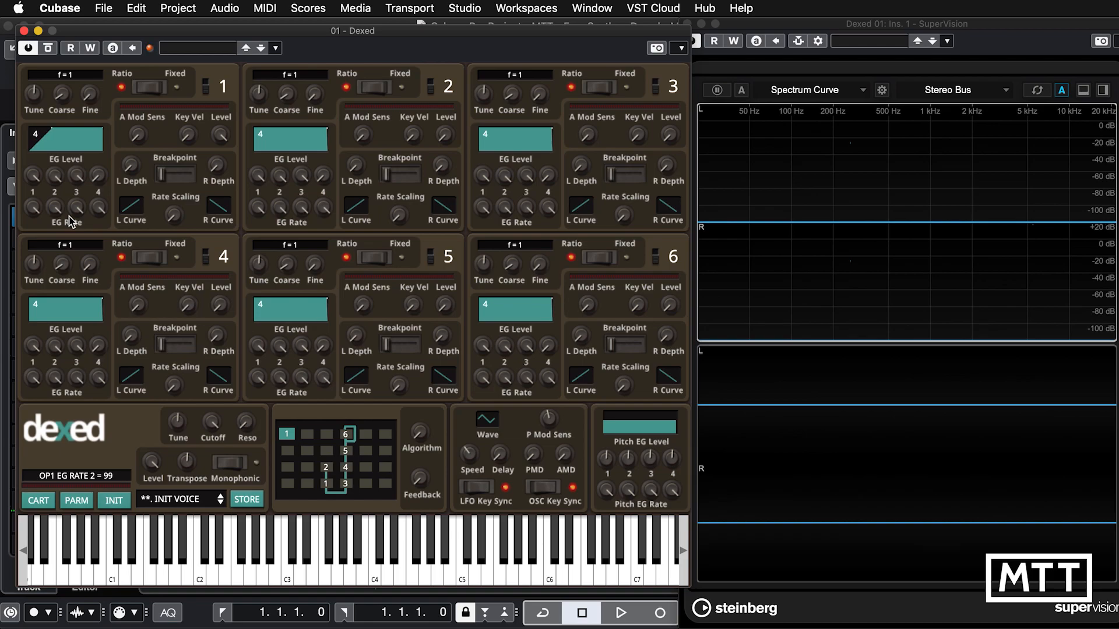
Clear the MIDI mapping for all controller change messages.
{"action": "right_click", "coordinate": [33, 216]}
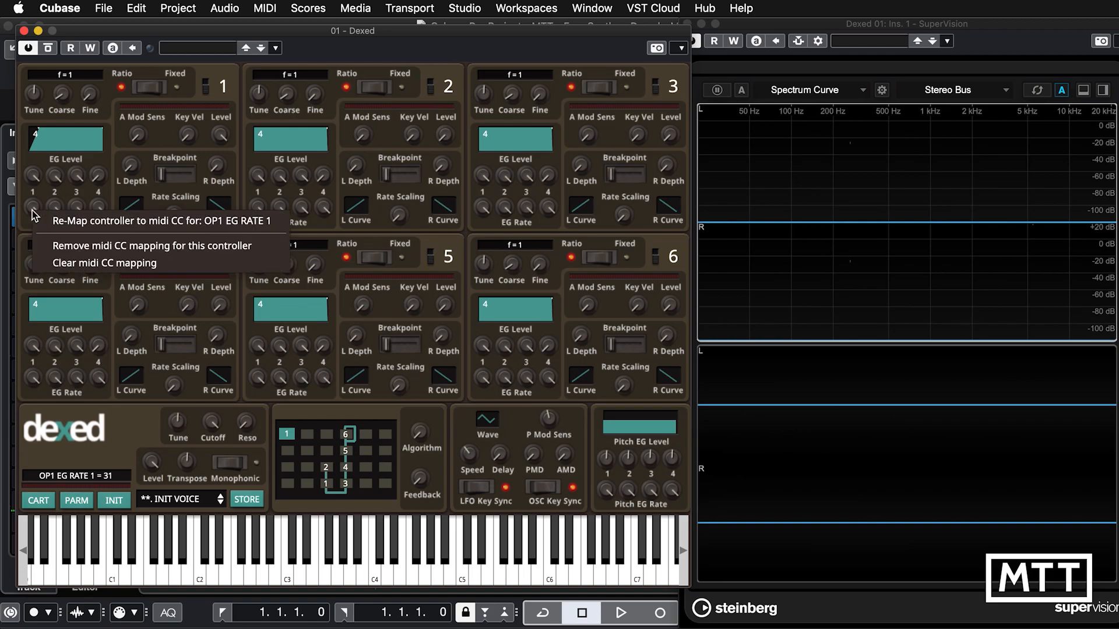
{"action": "left_click", "coordinate": [71, 271]}
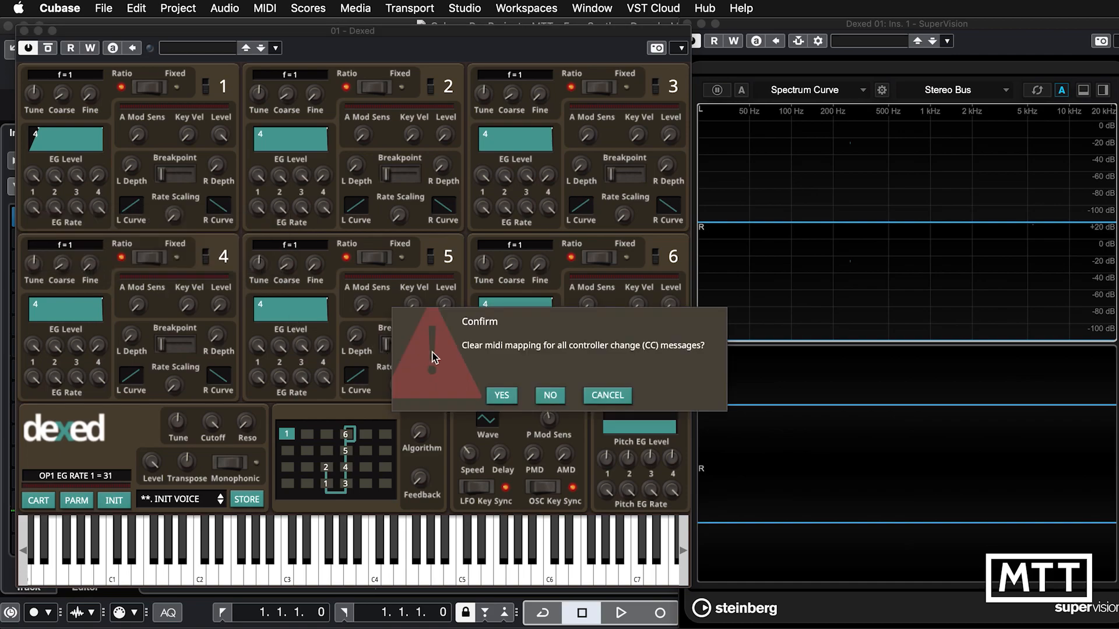
{"action": "left_click", "coordinate": [502, 395]}
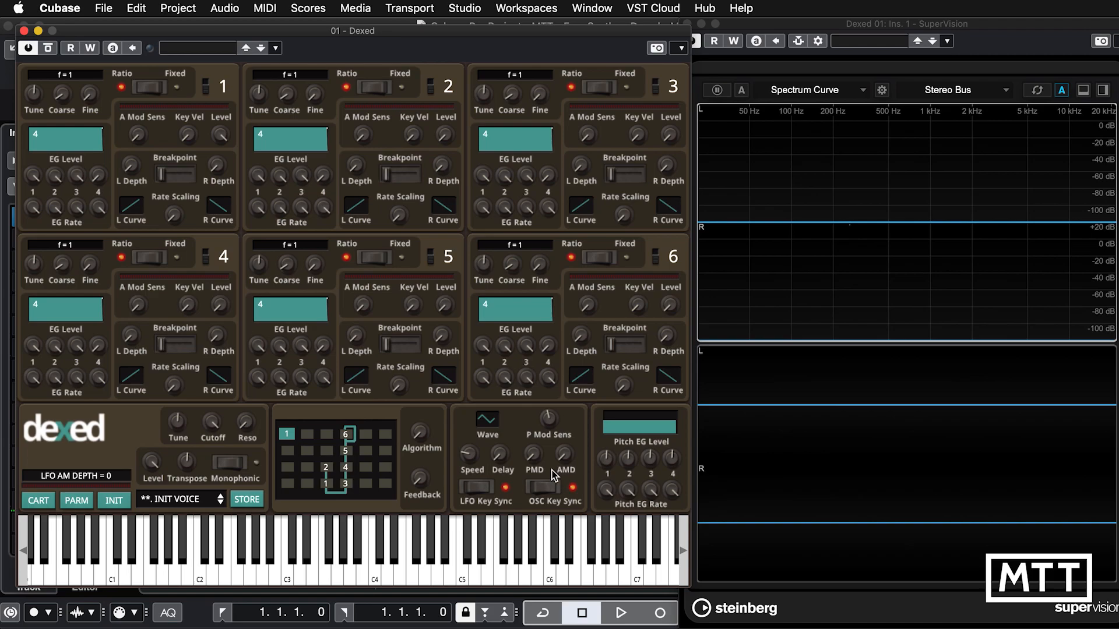
Raise the LFO's pitch modulation depth to 99 and increase the LFO speed.
{"action": "mouse_move", "coordinate": [533, 467]}
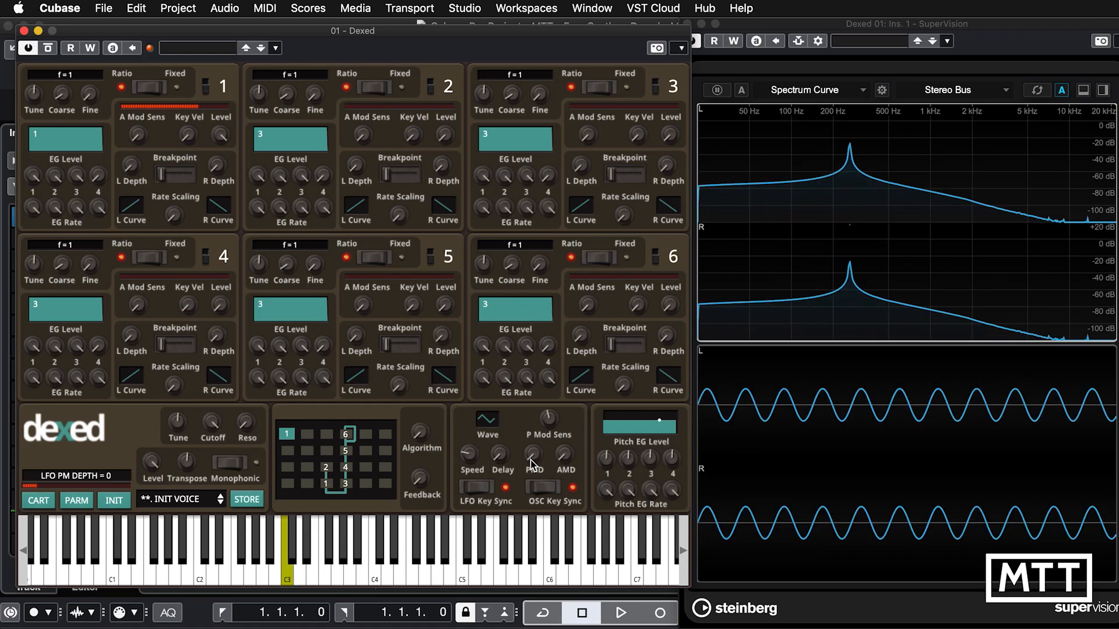
{"action": "left_click_drag", "start_coordinate": [532, 465], "coordinate": [556, 301]}
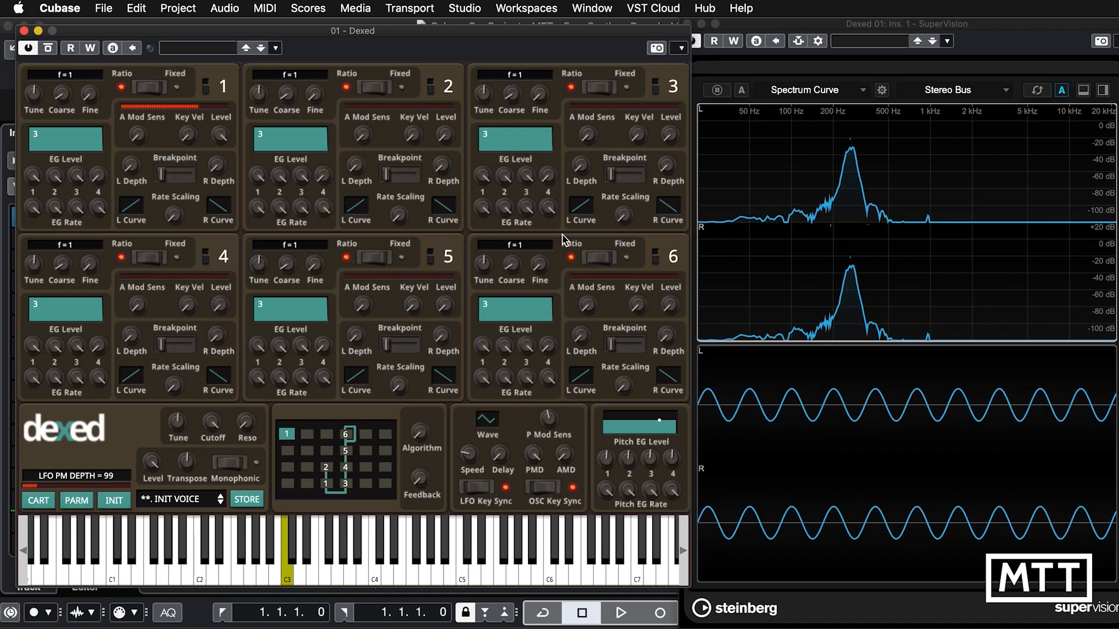
{"action": "left_click_drag", "start_coordinate": [469, 458], "coordinate": [488, 370]}
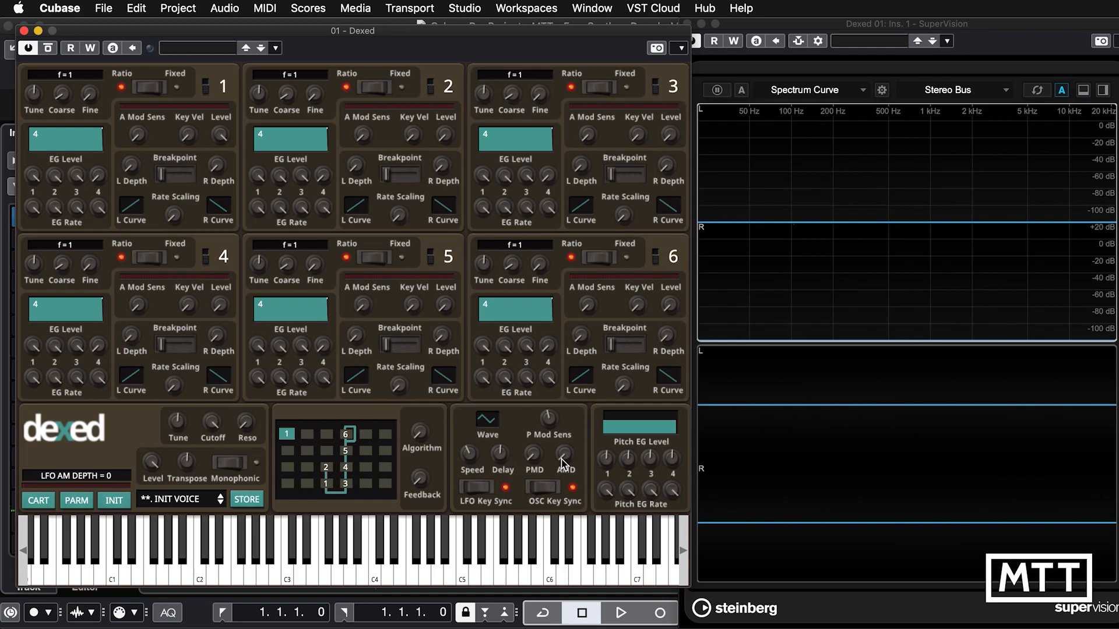
Raise the LFO's amplitude modulation depth and operator 1's amplitude modulation sensitivity.
{"action": "left_click_drag", "start_coordinate": [563, 463], "coordinate": [567, 343]}
{"action": "left_click_drag", "start_coordinate": [135, 141], "coordinate": [141, 94]}
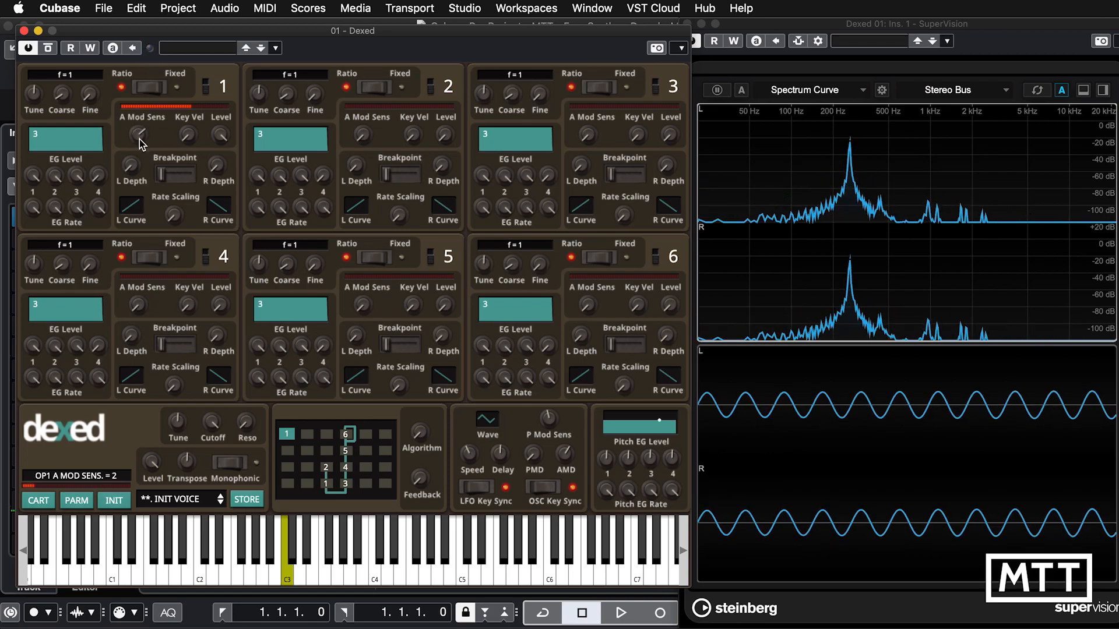
{"action": "left_click_drag", "start_coordinate": [139, 139], "coordinate": [144, 93]}
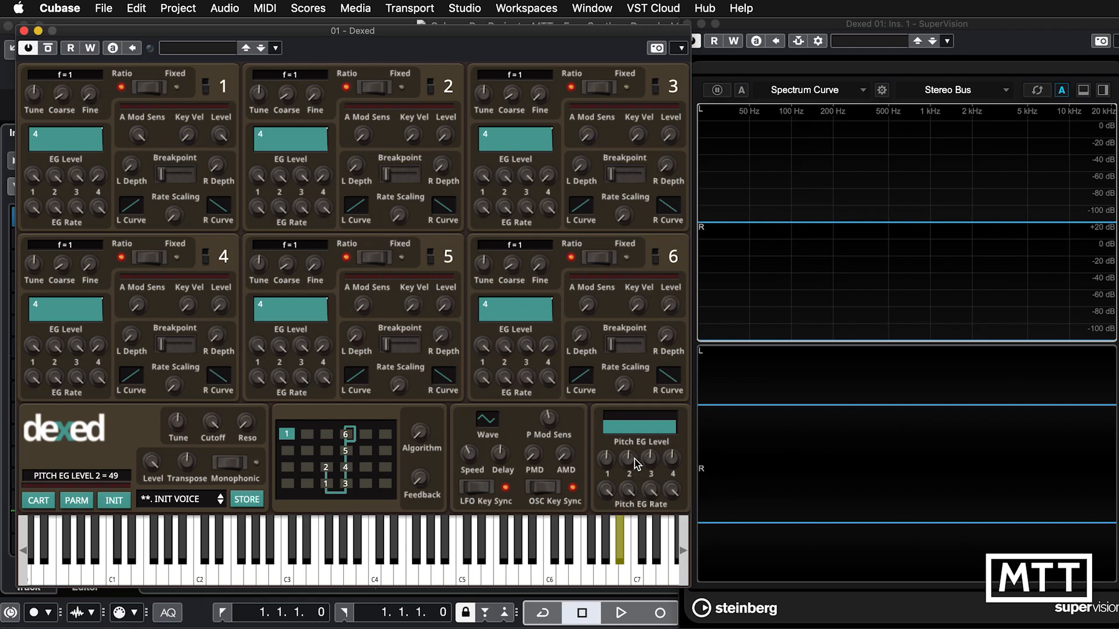
Lower the pitch envelope's level 2 and slow its rate 2 to 70, then to 28.
{"action": "left_click_drag", "start_coordinate": [628, 465], "coordinate": [610, 623]}
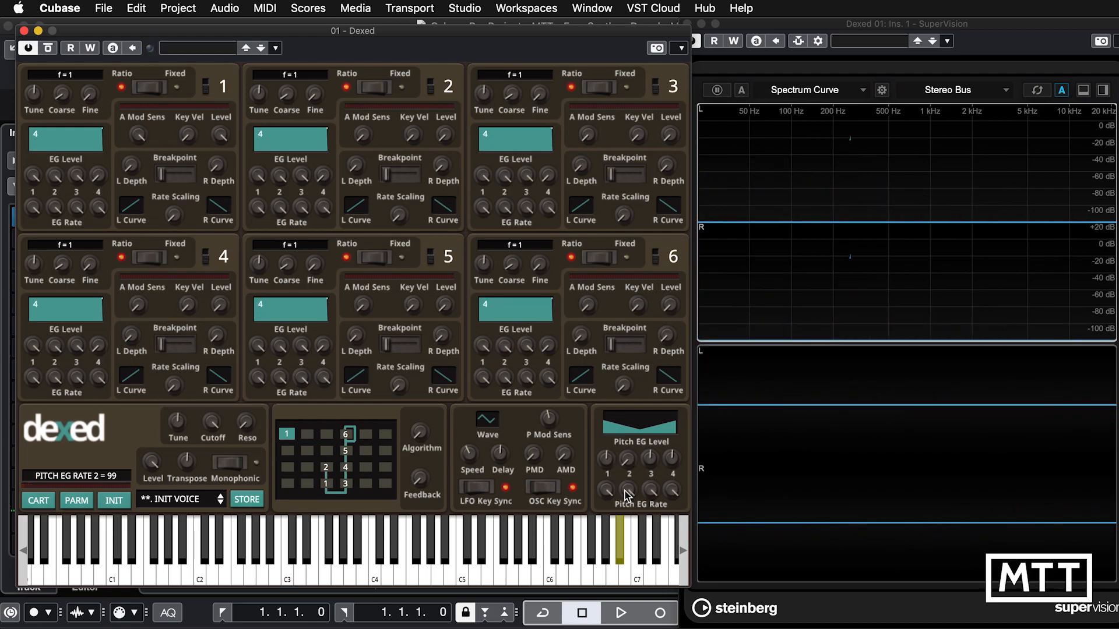
{"action": "left_click_drag", "start_coordinate": [625, 495], "coordinate": [624, 551]}
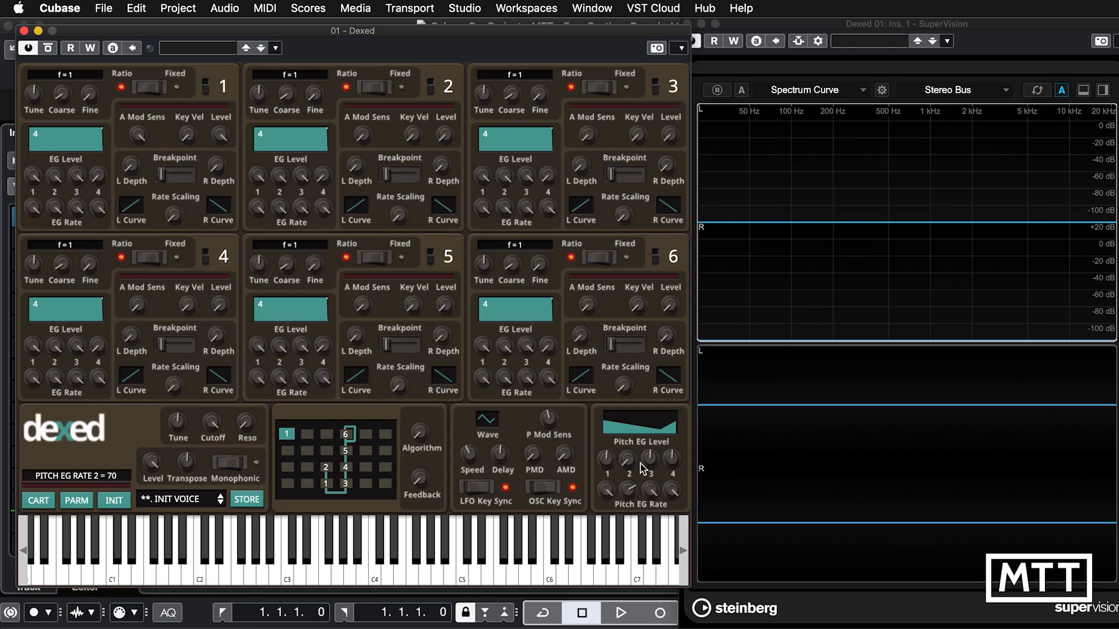
{"action": "left_click_drag", "start_coordinate": [629, 491], "coordinate": [621, 577]}
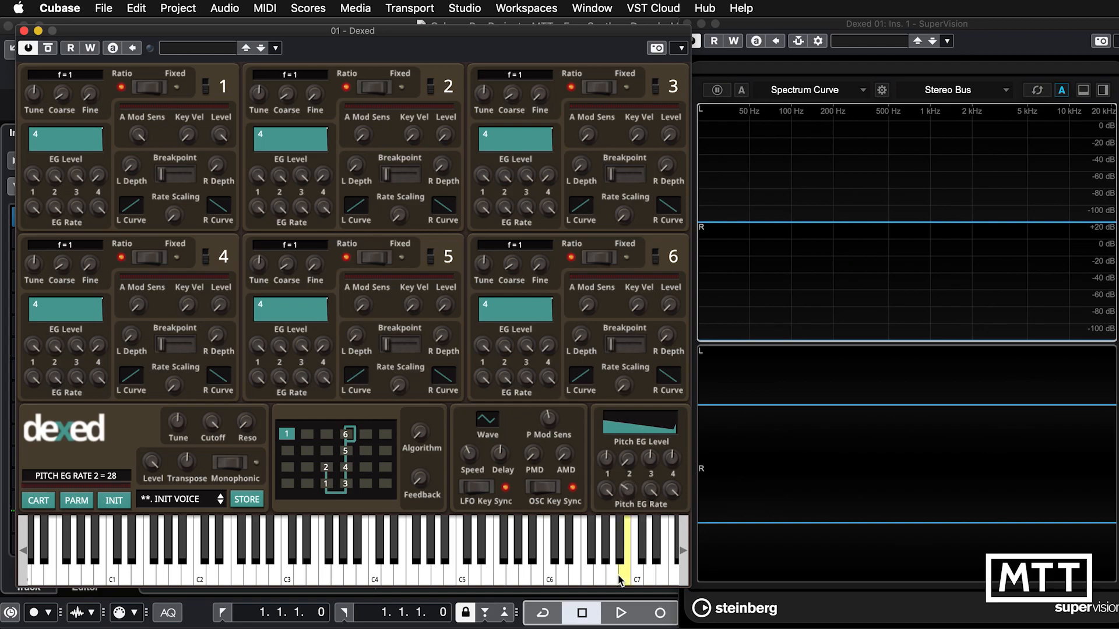